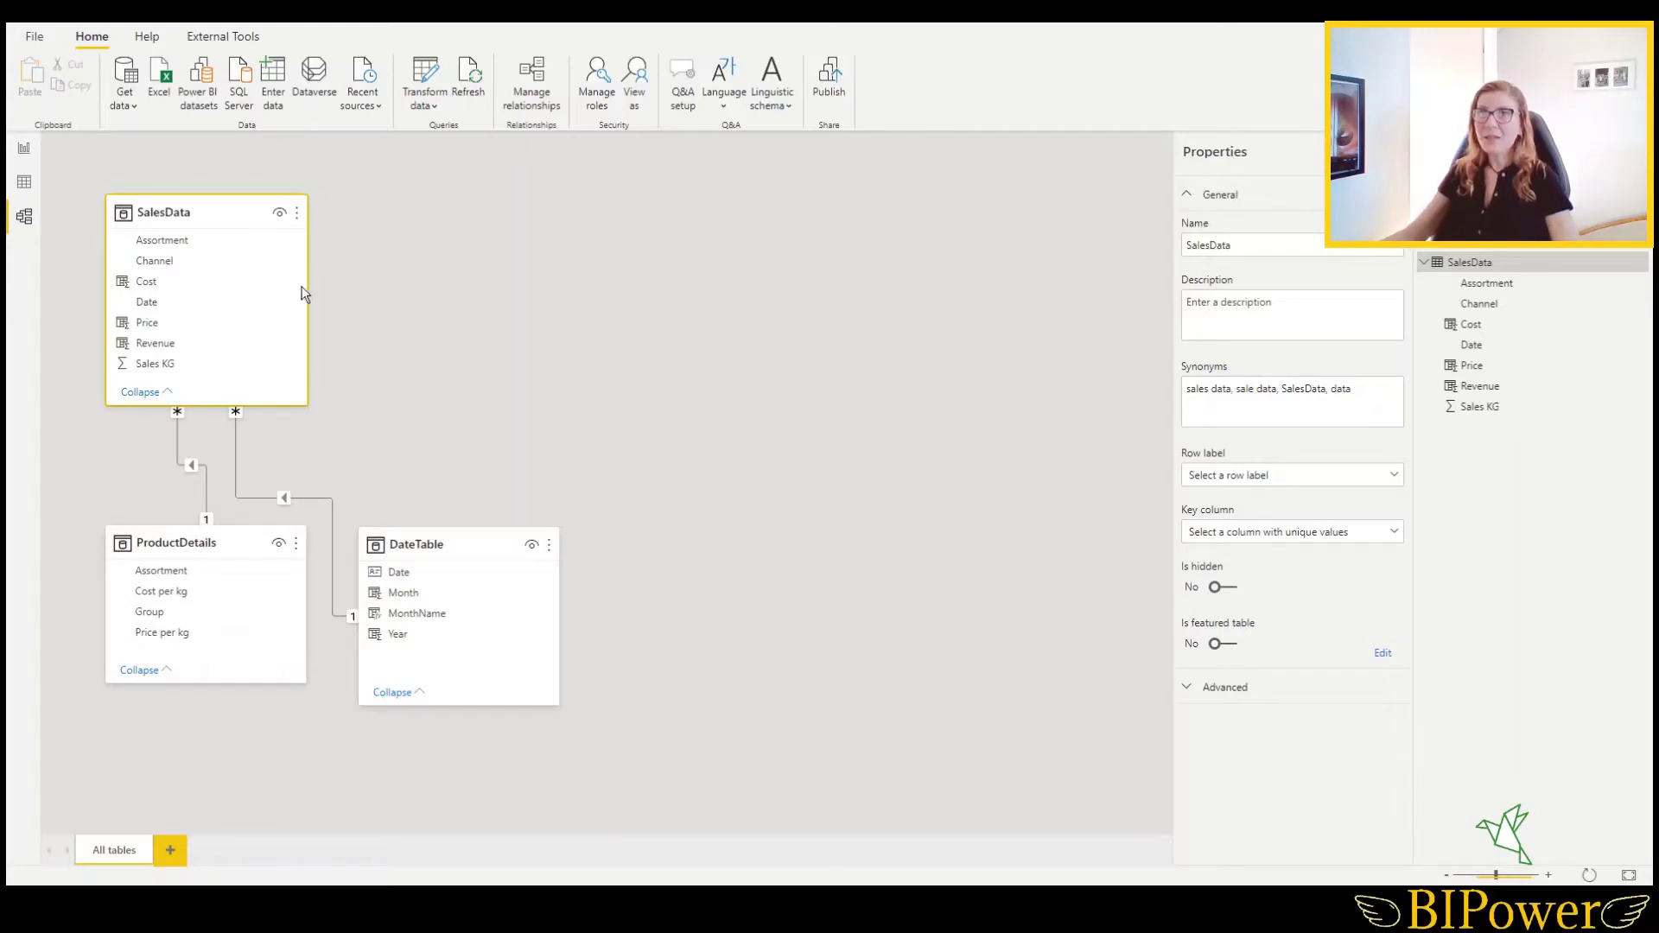
Review the formulas behind the Price, Cost and Revenue columns in the SalesData table's data.
left_click(23, 184)
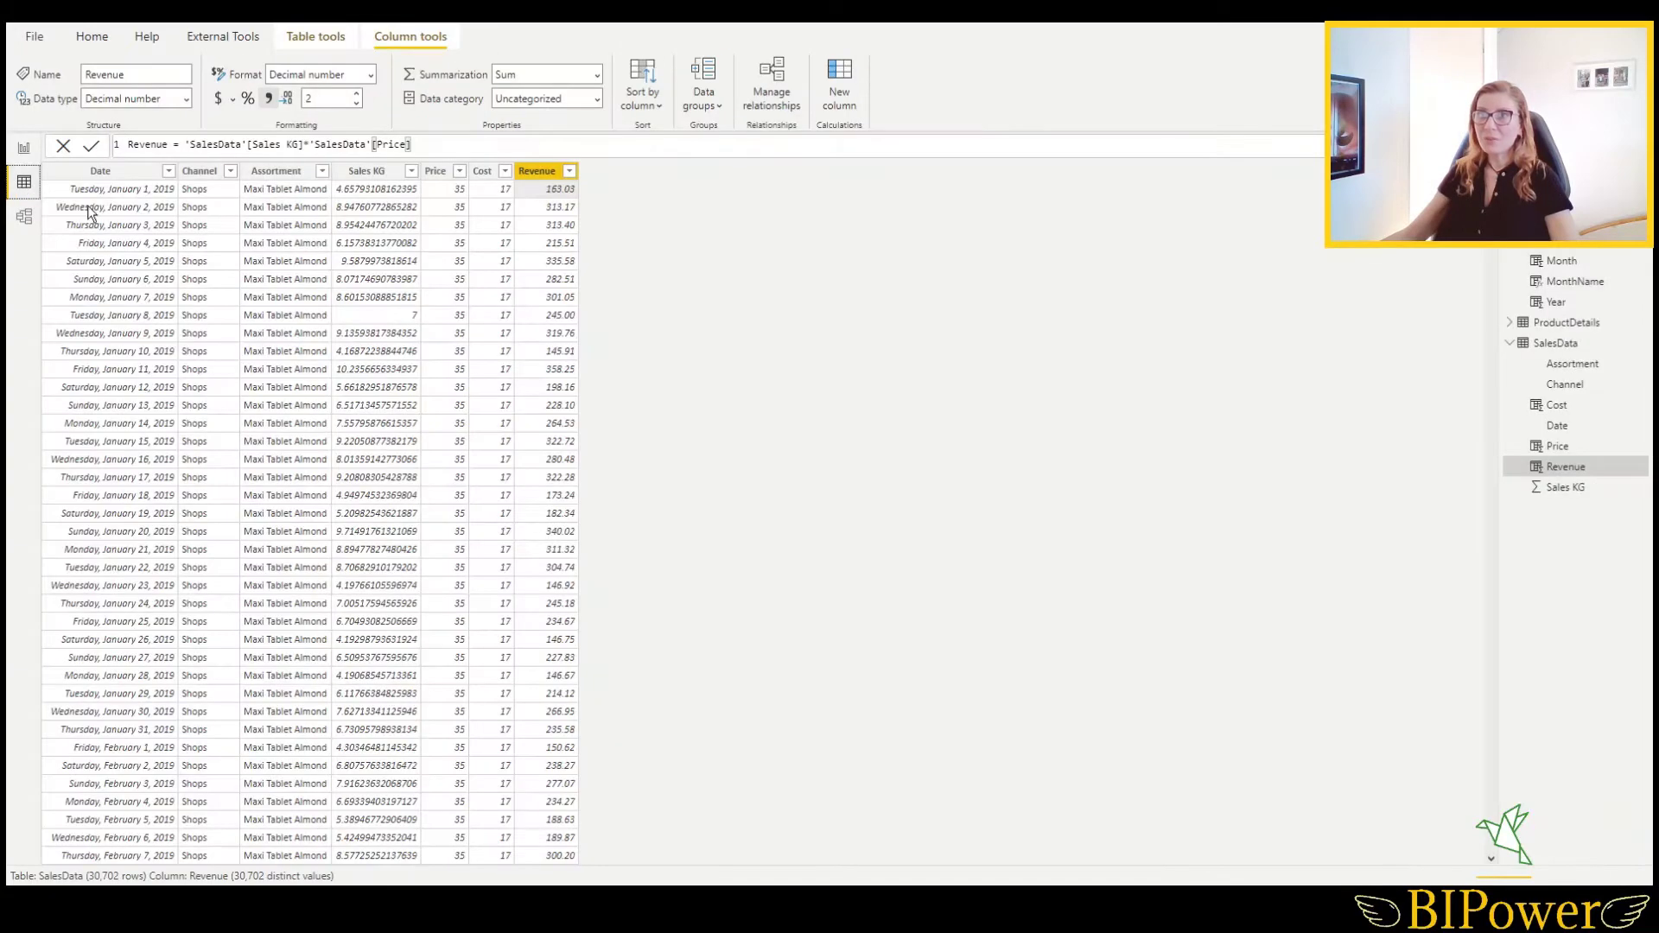
left_click(446, 193)
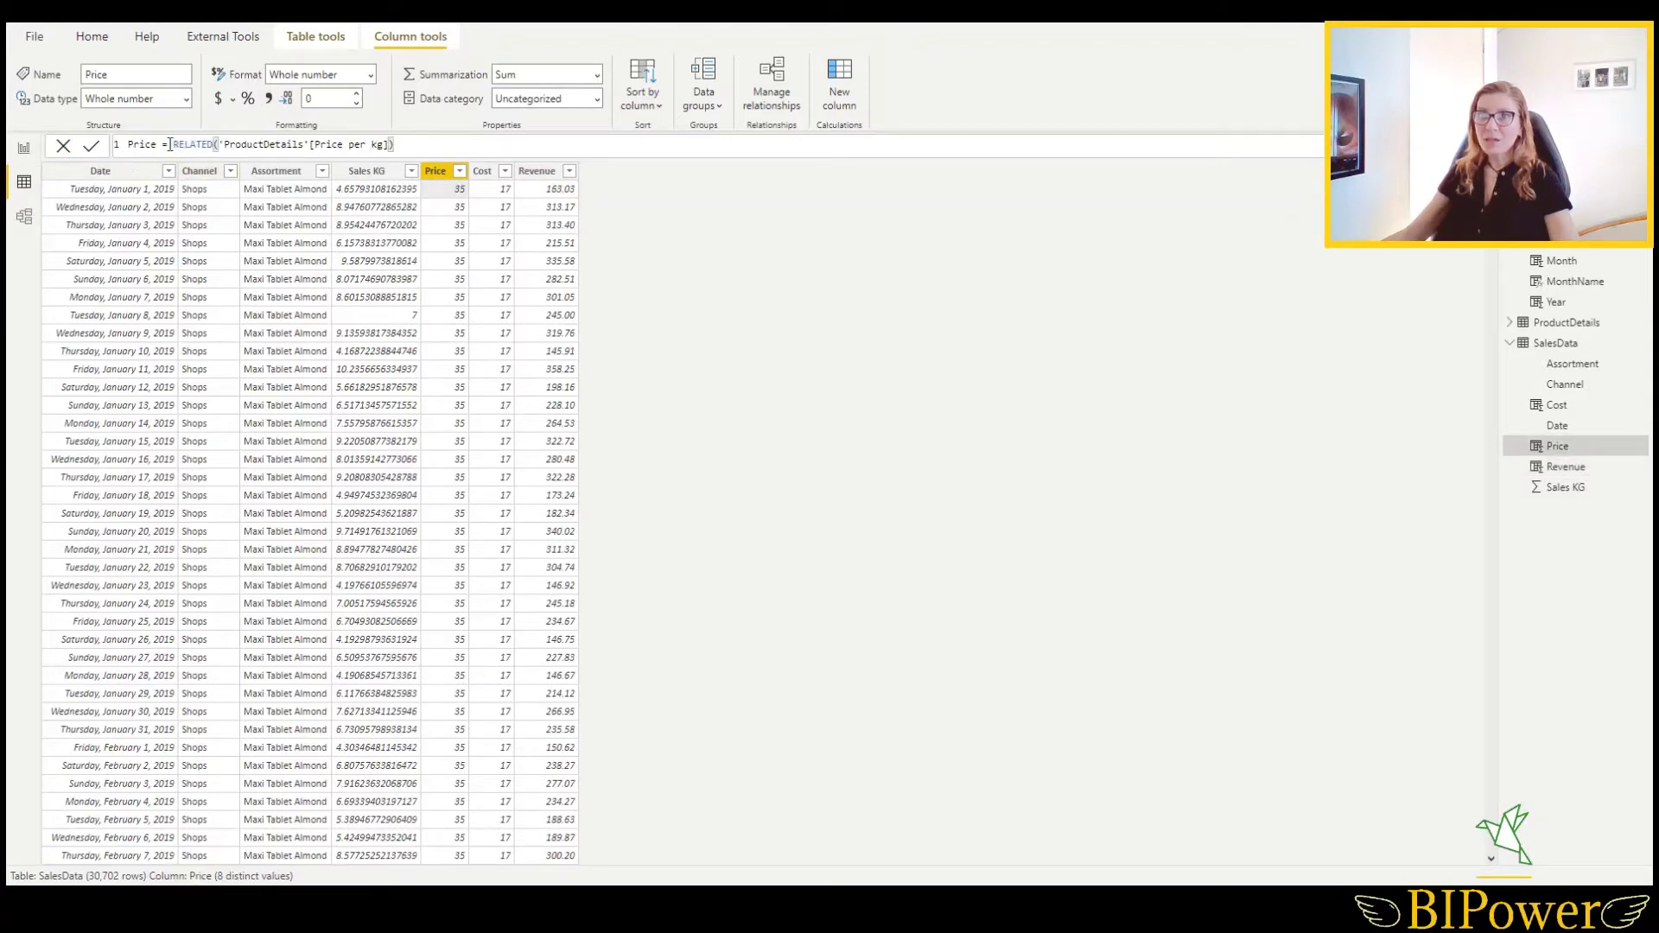
left_click(502, 196)
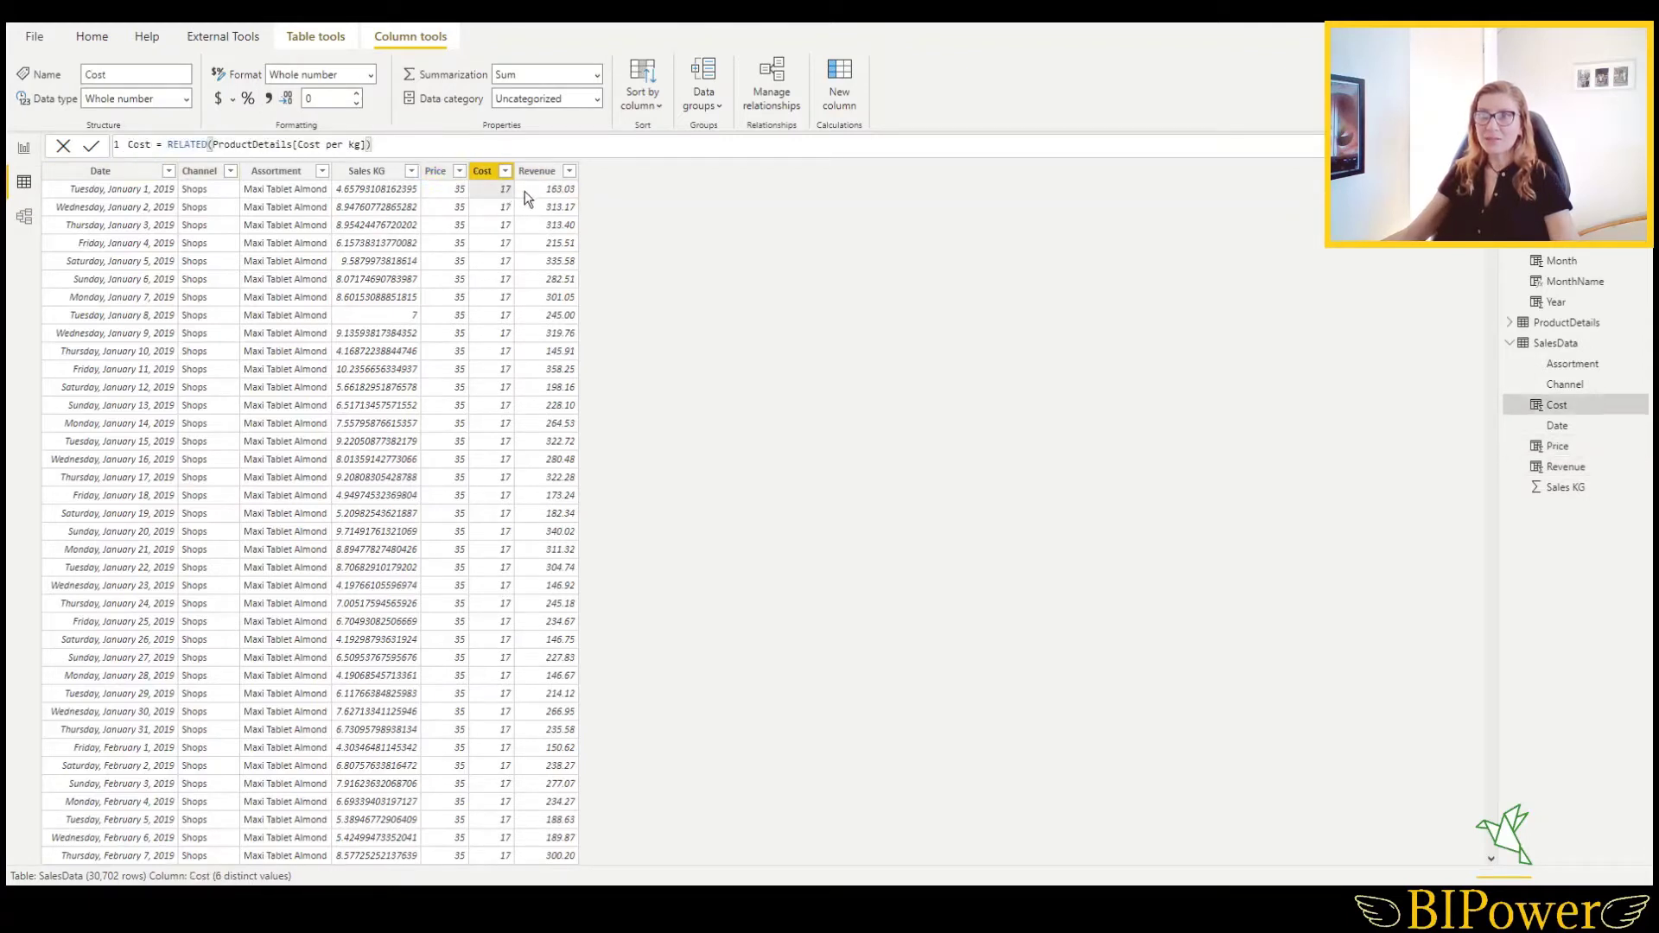
left_click(546, 197)
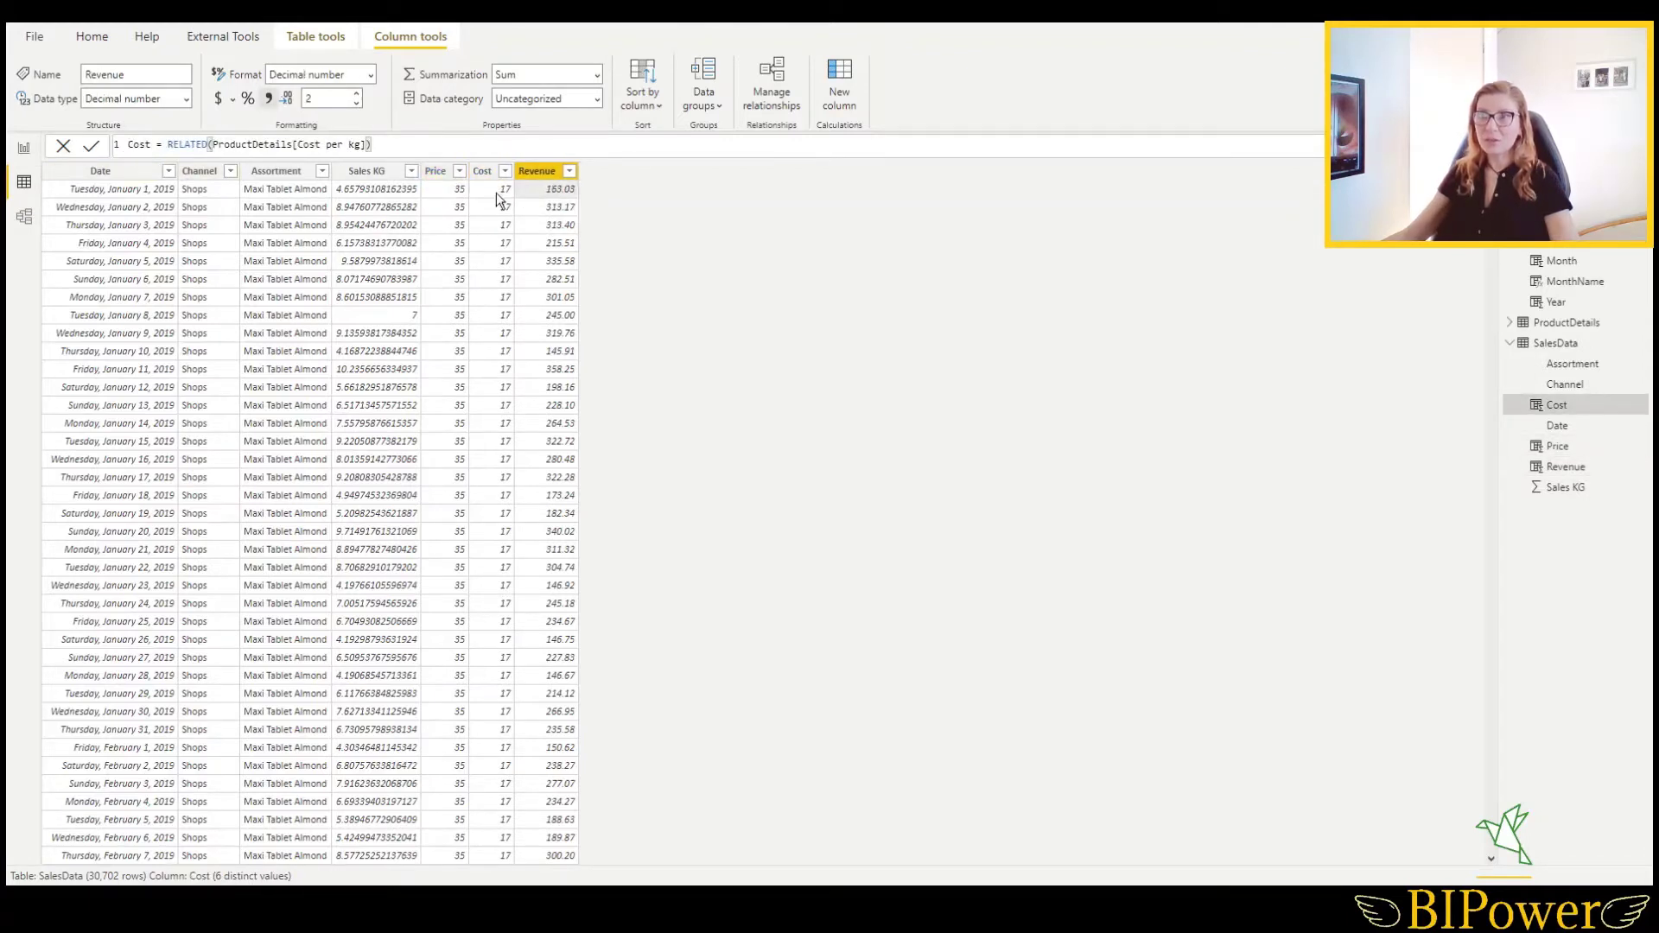
left_click(445, 198)
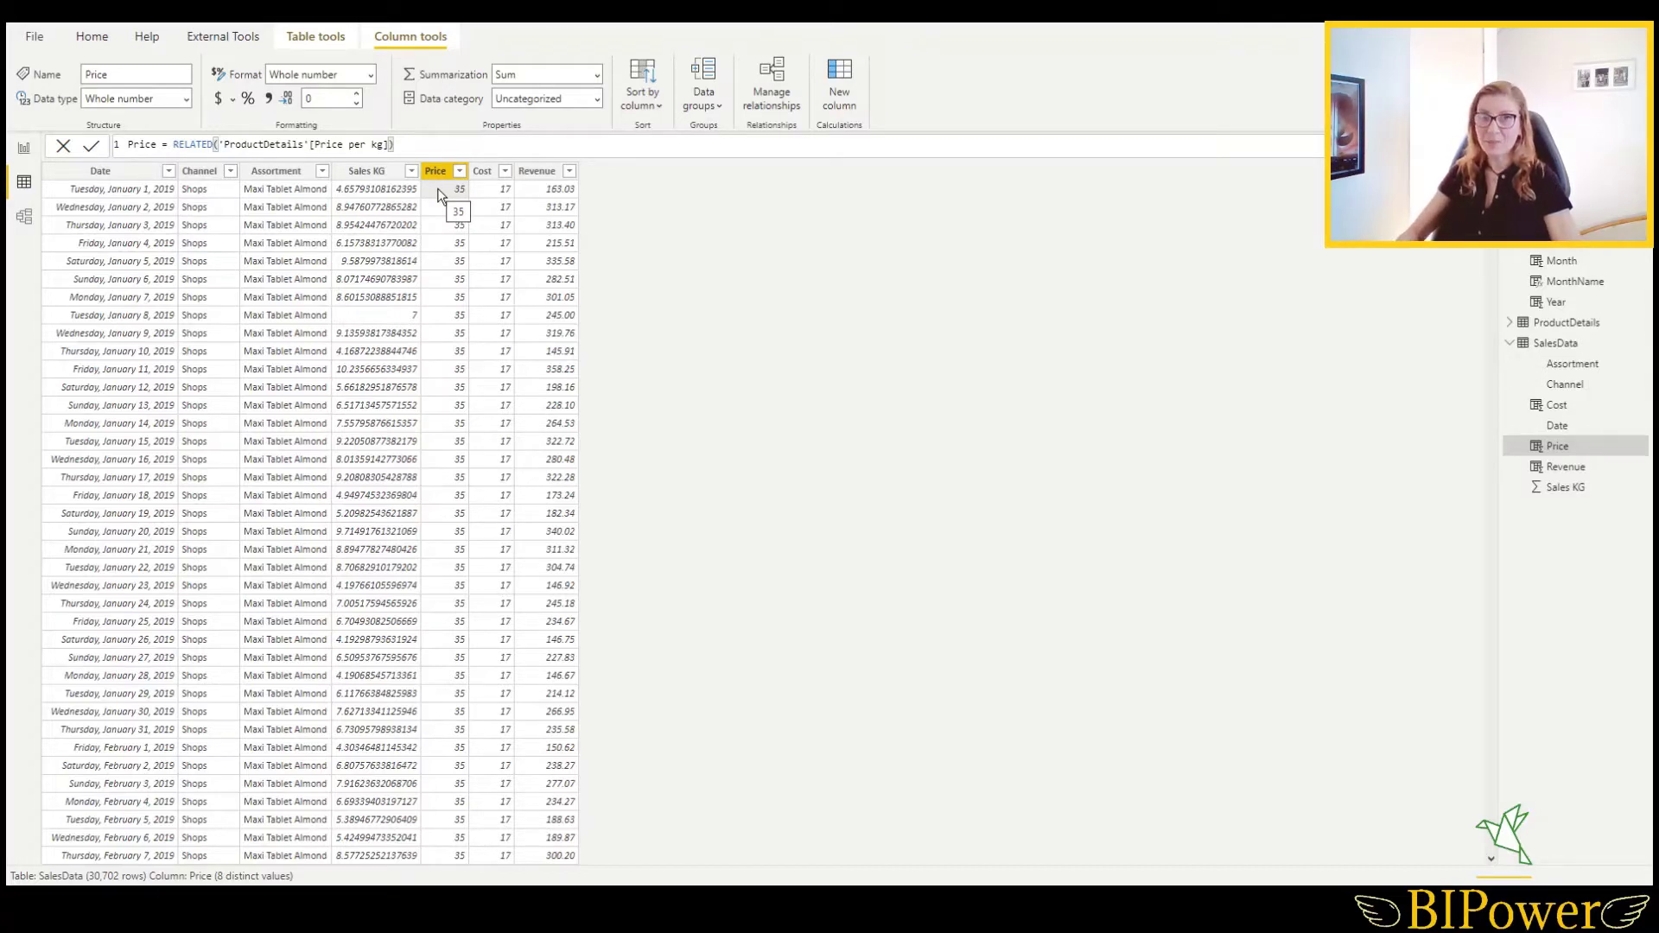
left_click(546, 200)
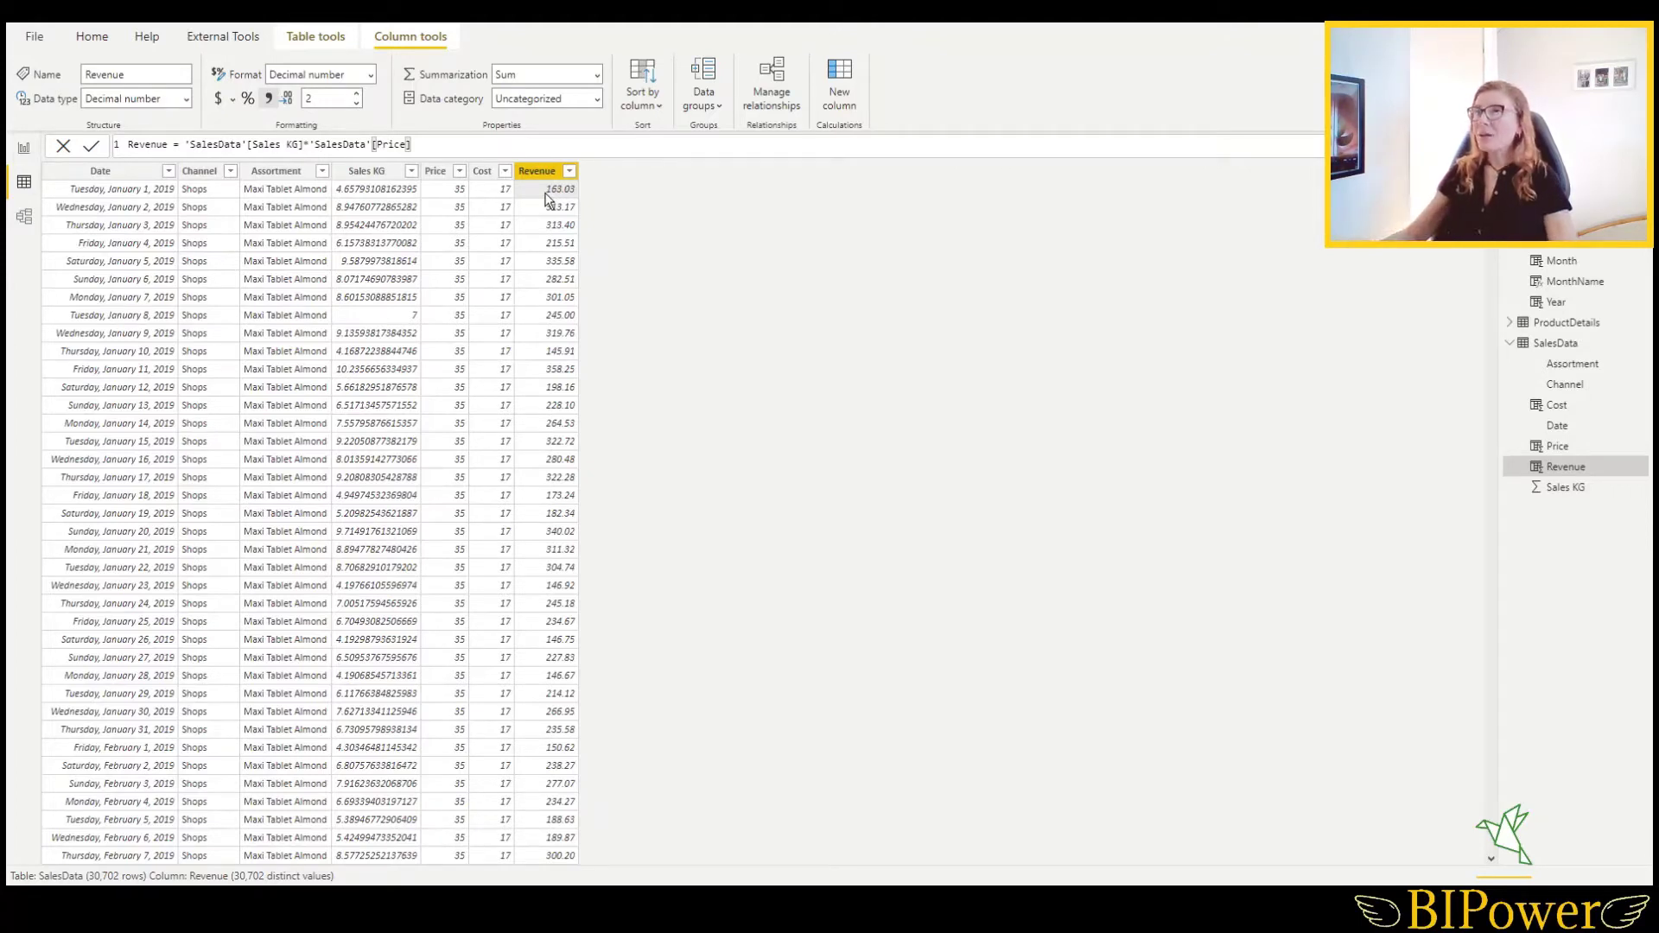
Add the calculated column Total cost = 'SalesData'[Sales KG]*'SalesData'[Cost] to SalesData, formatted with a thousands separator and two decimals.
left_click(841, 97)
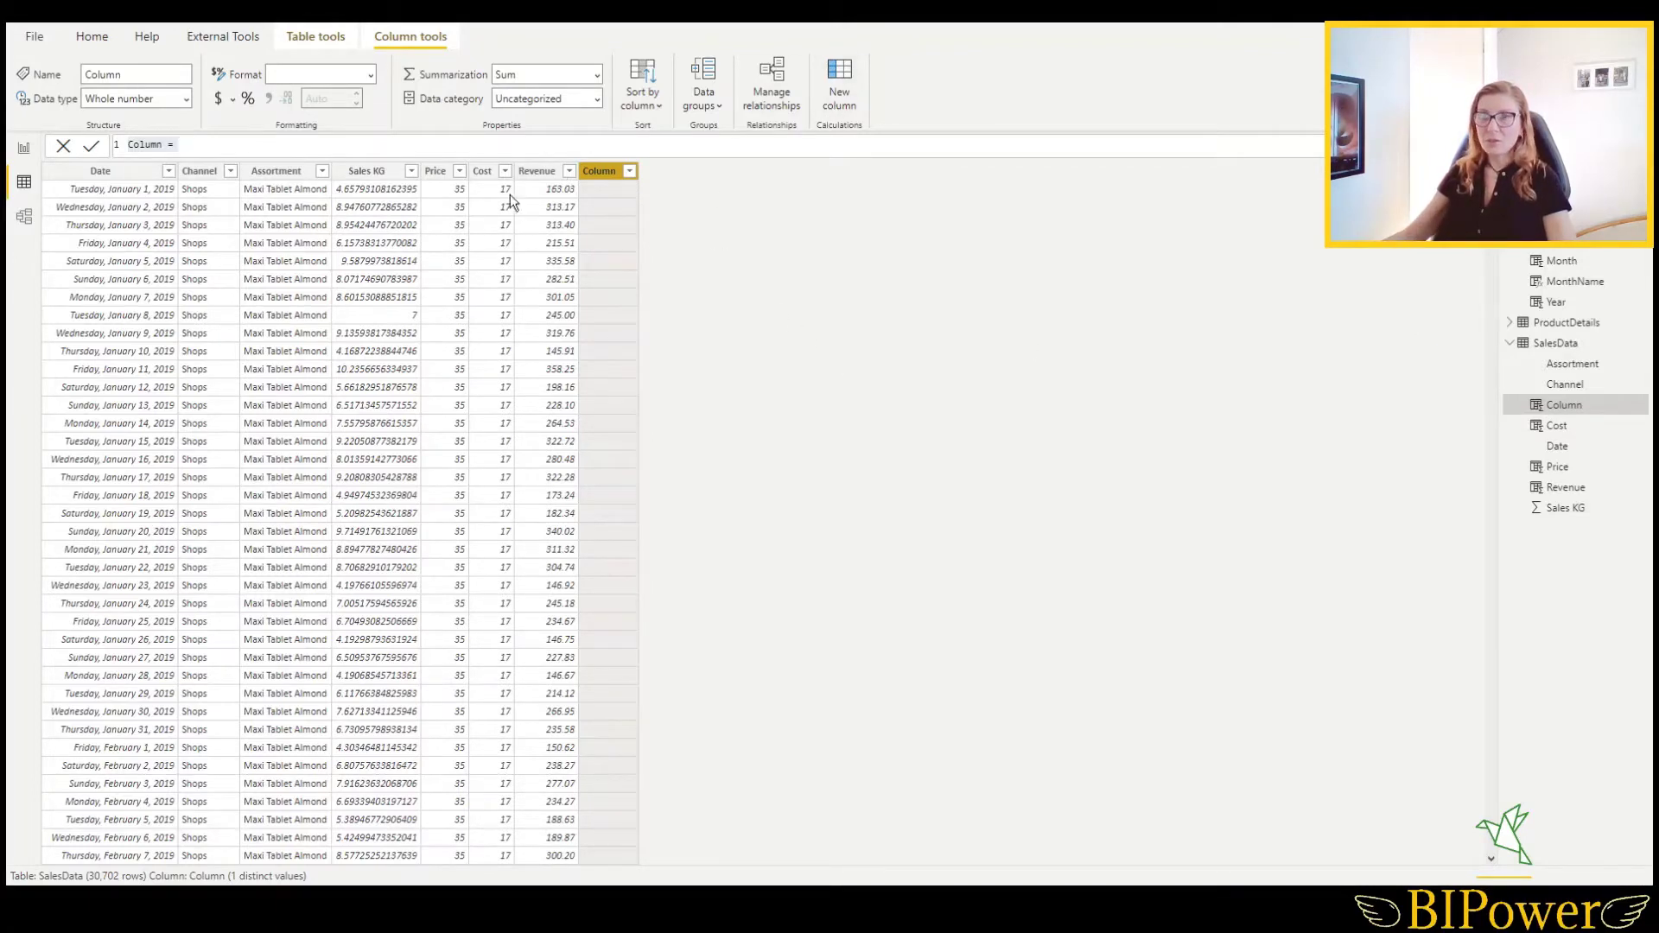
double_click(143, 144)
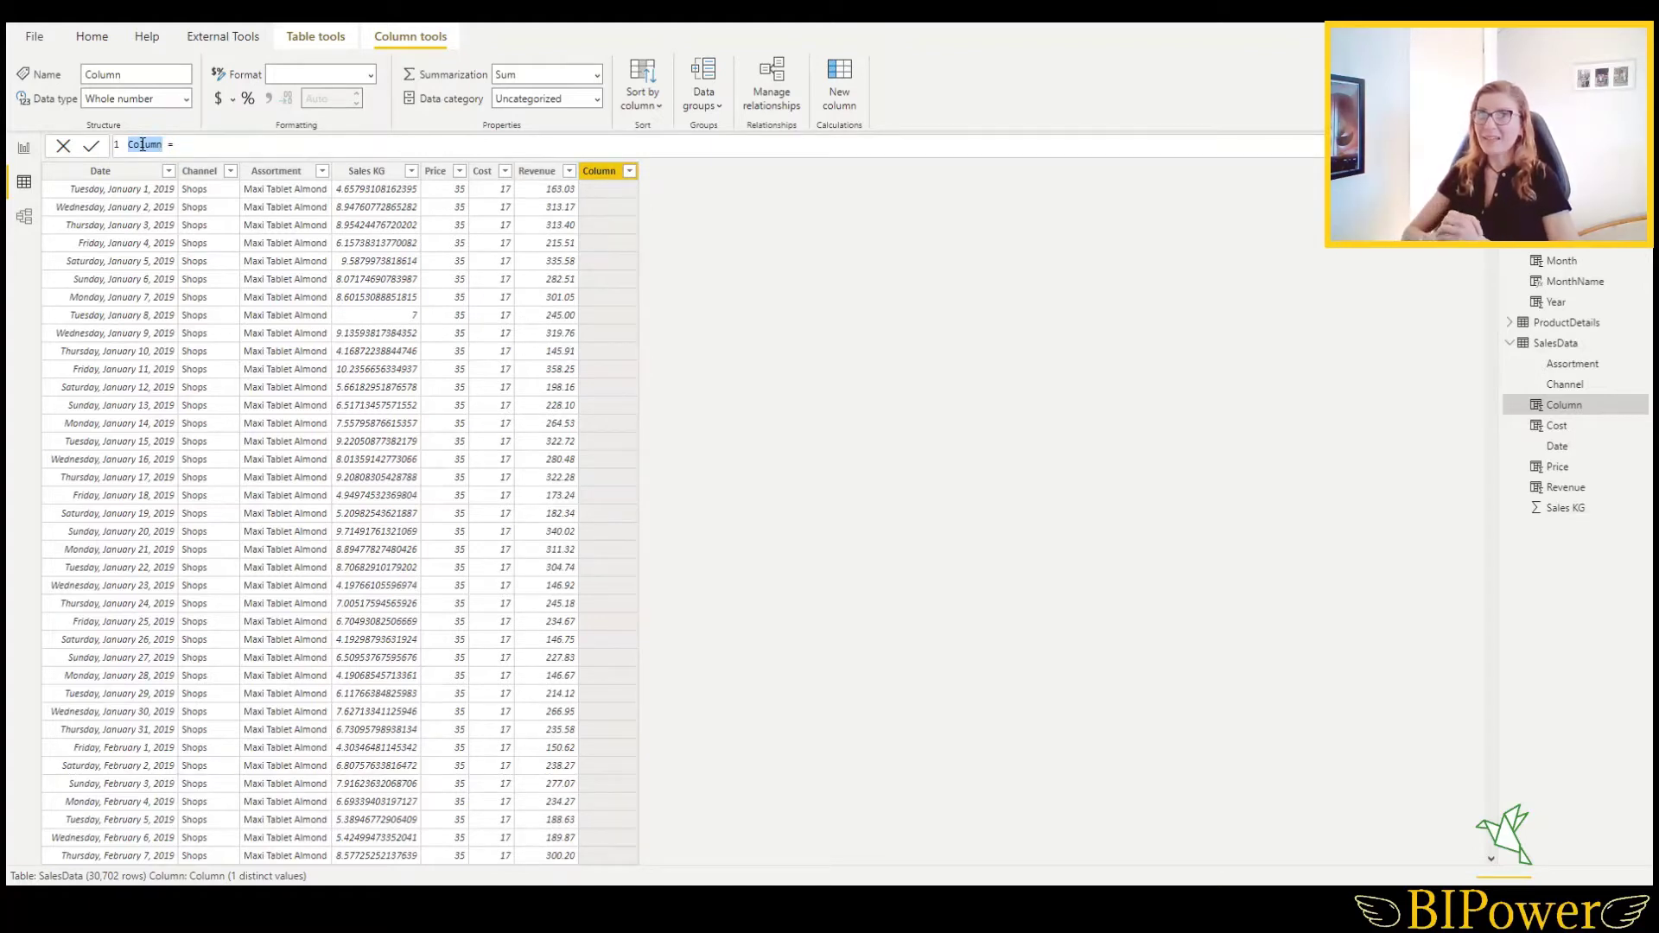
type("Total cost")
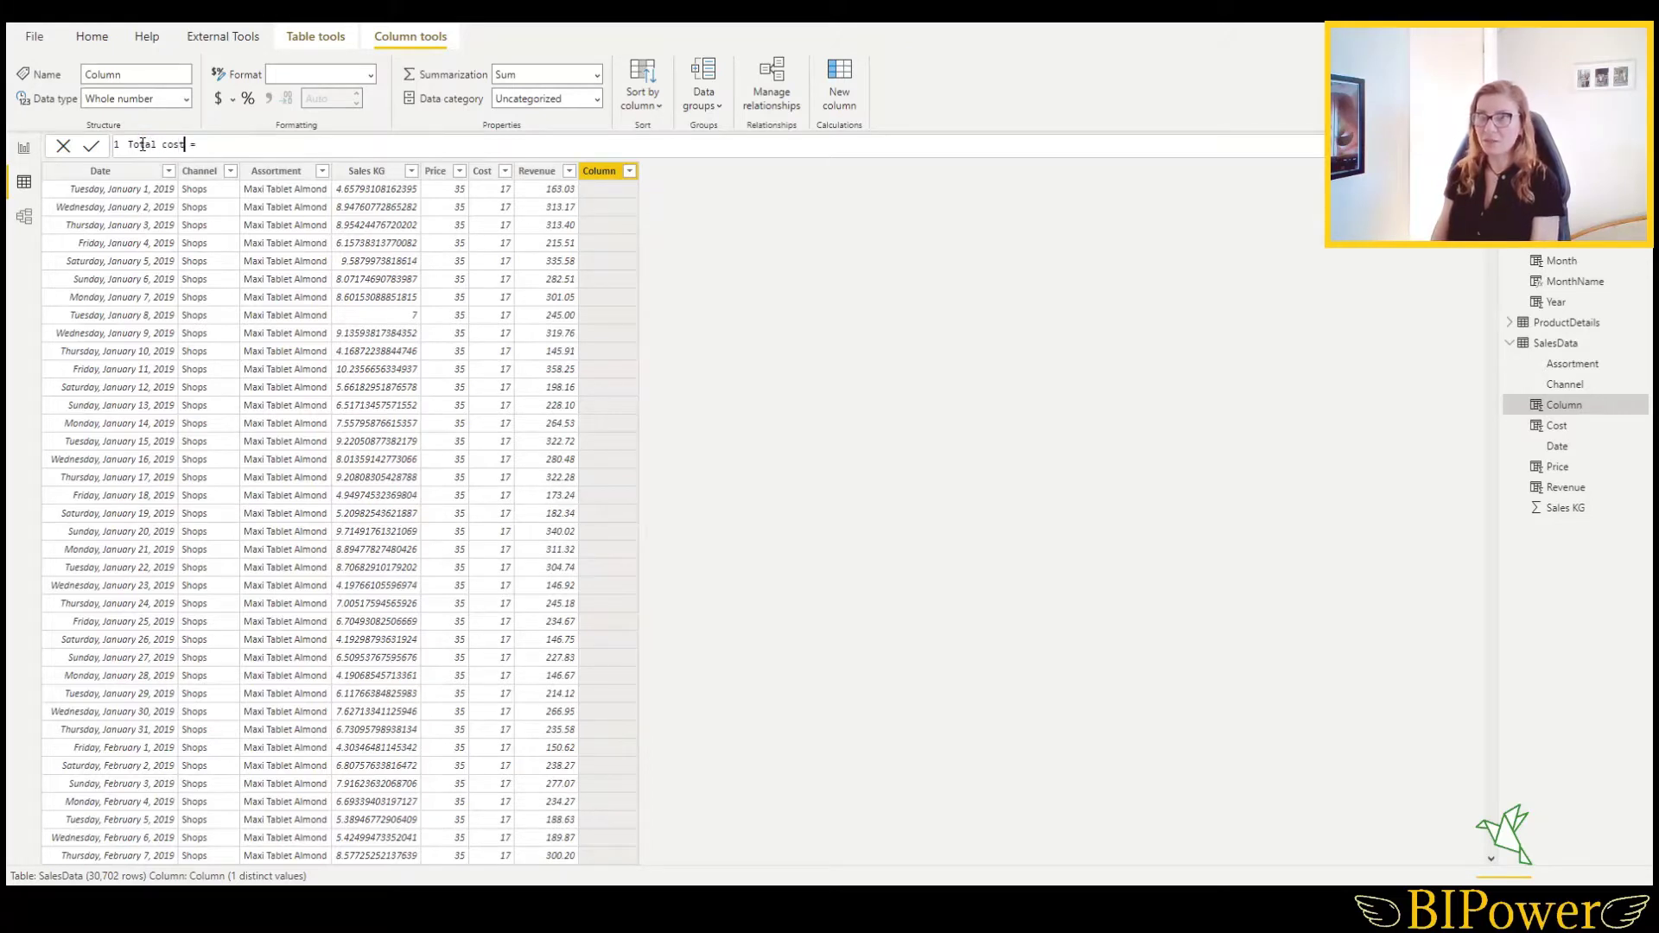
left_click(225, 149)
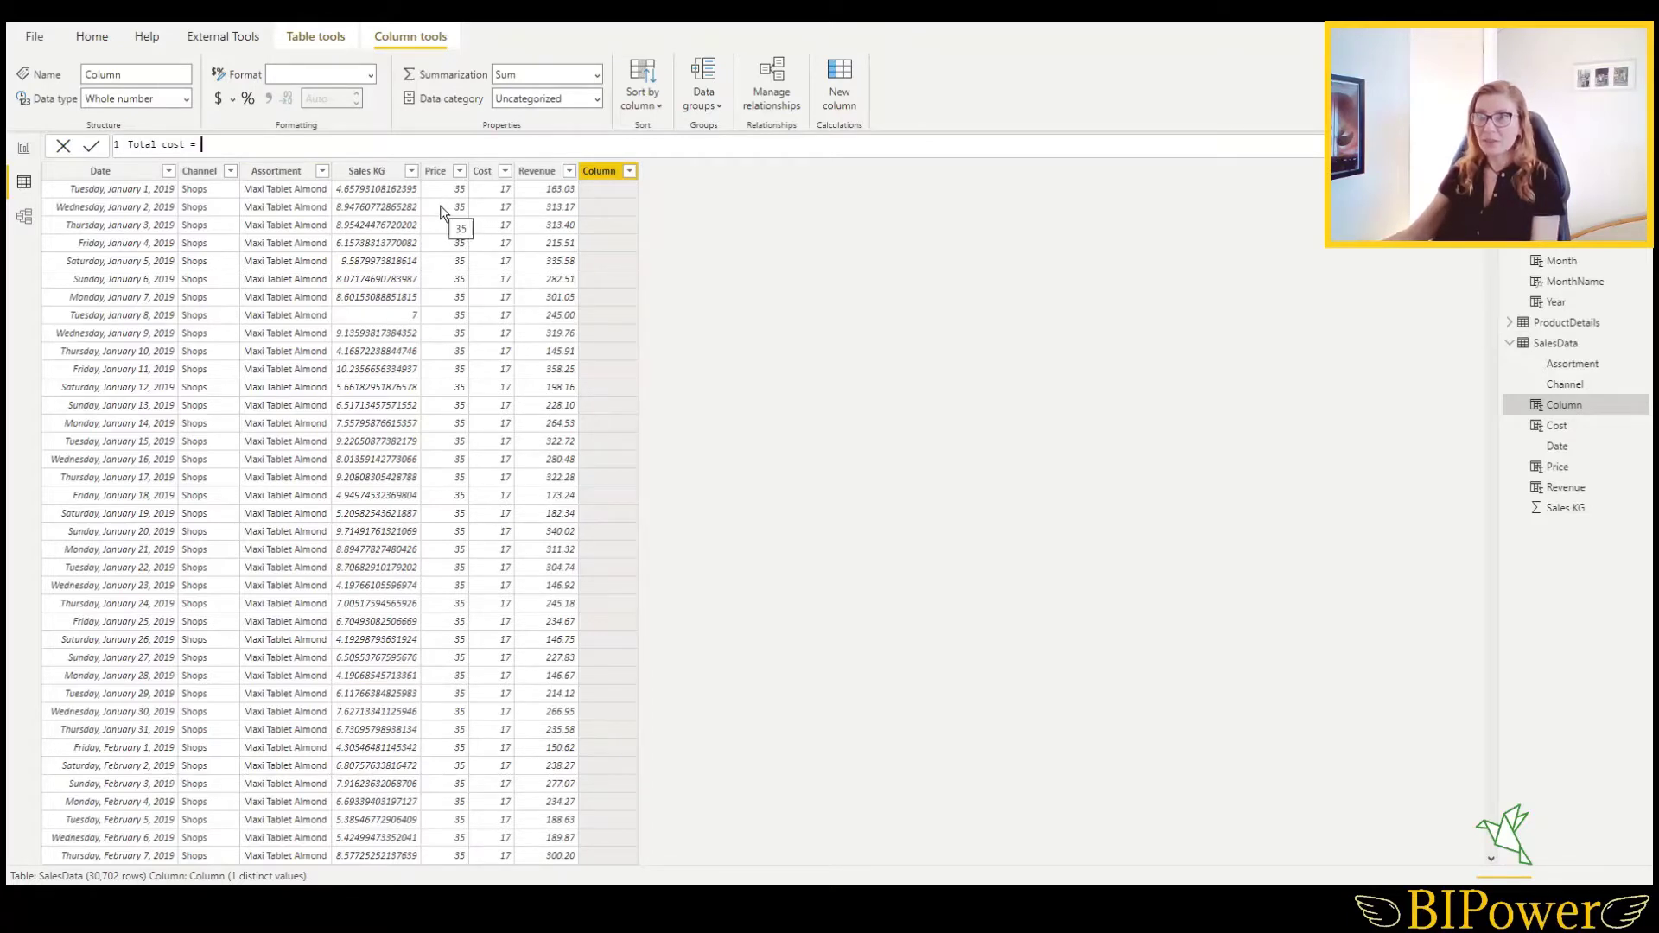
type("'")
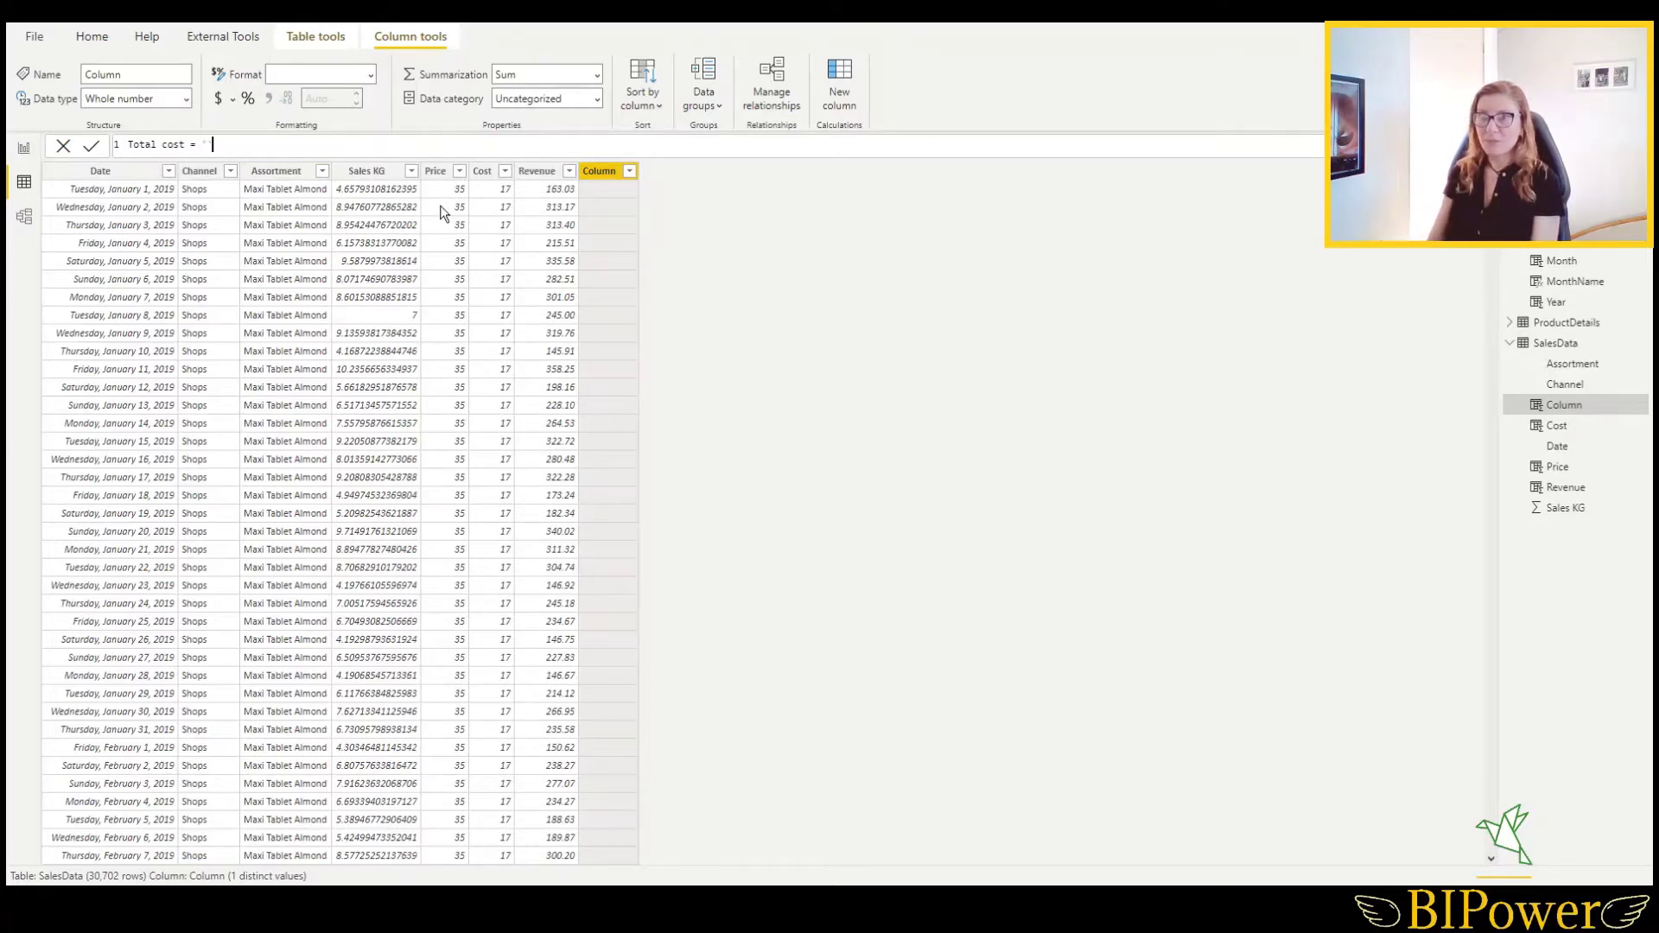
key("BackSpace")
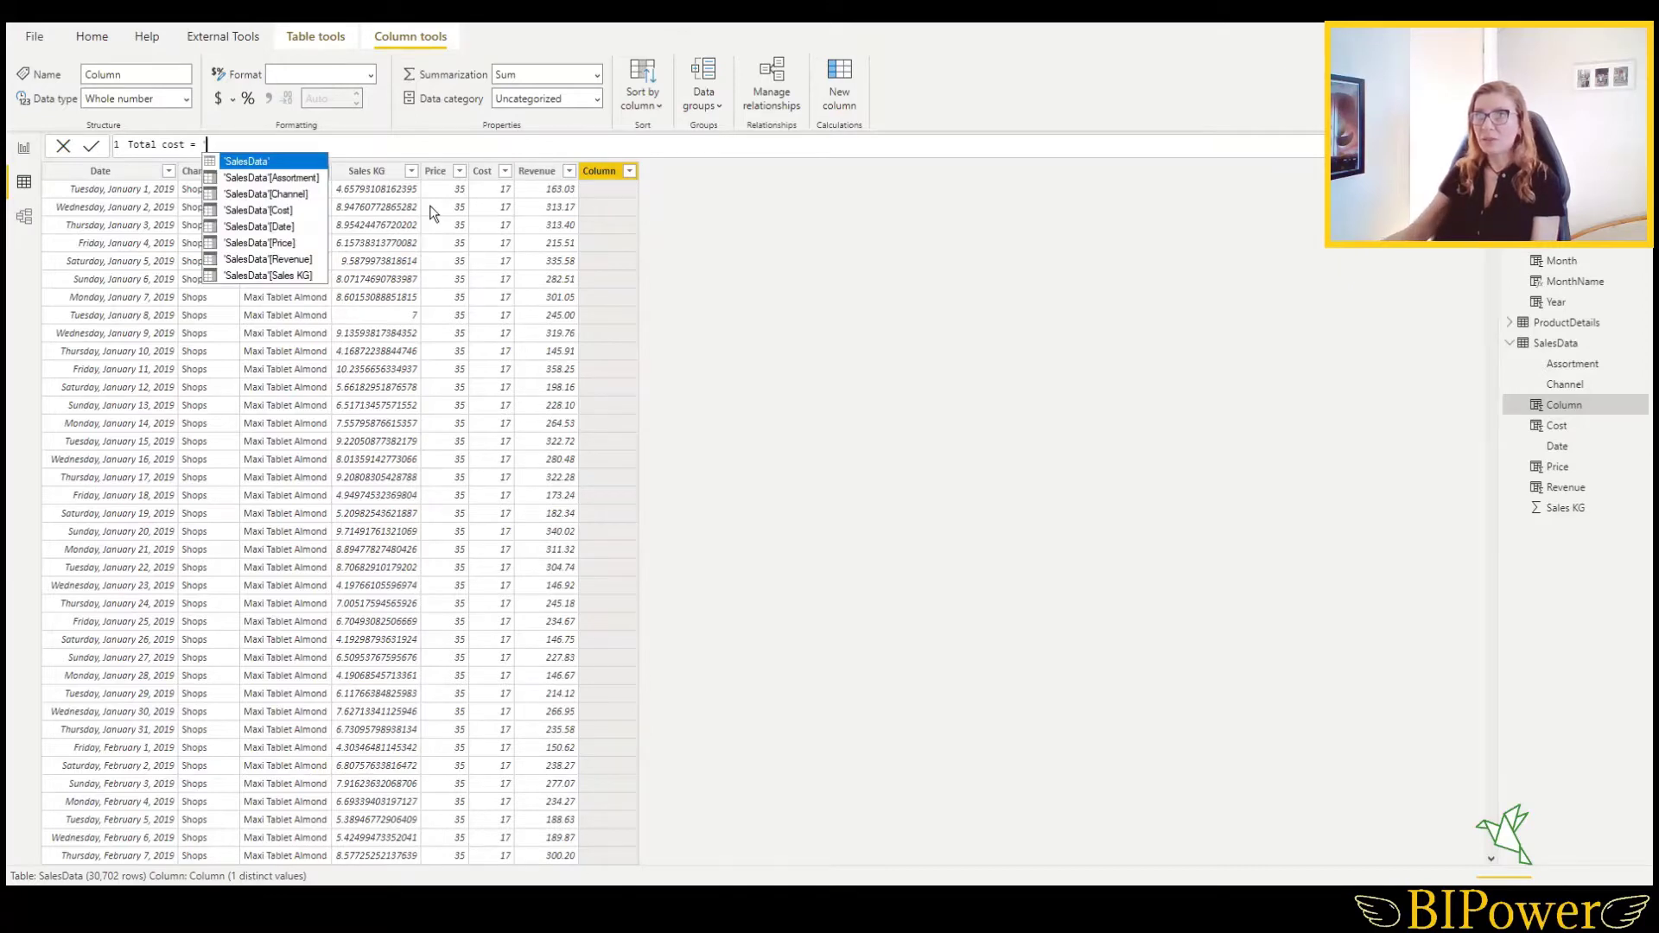
double_click(271, 276)
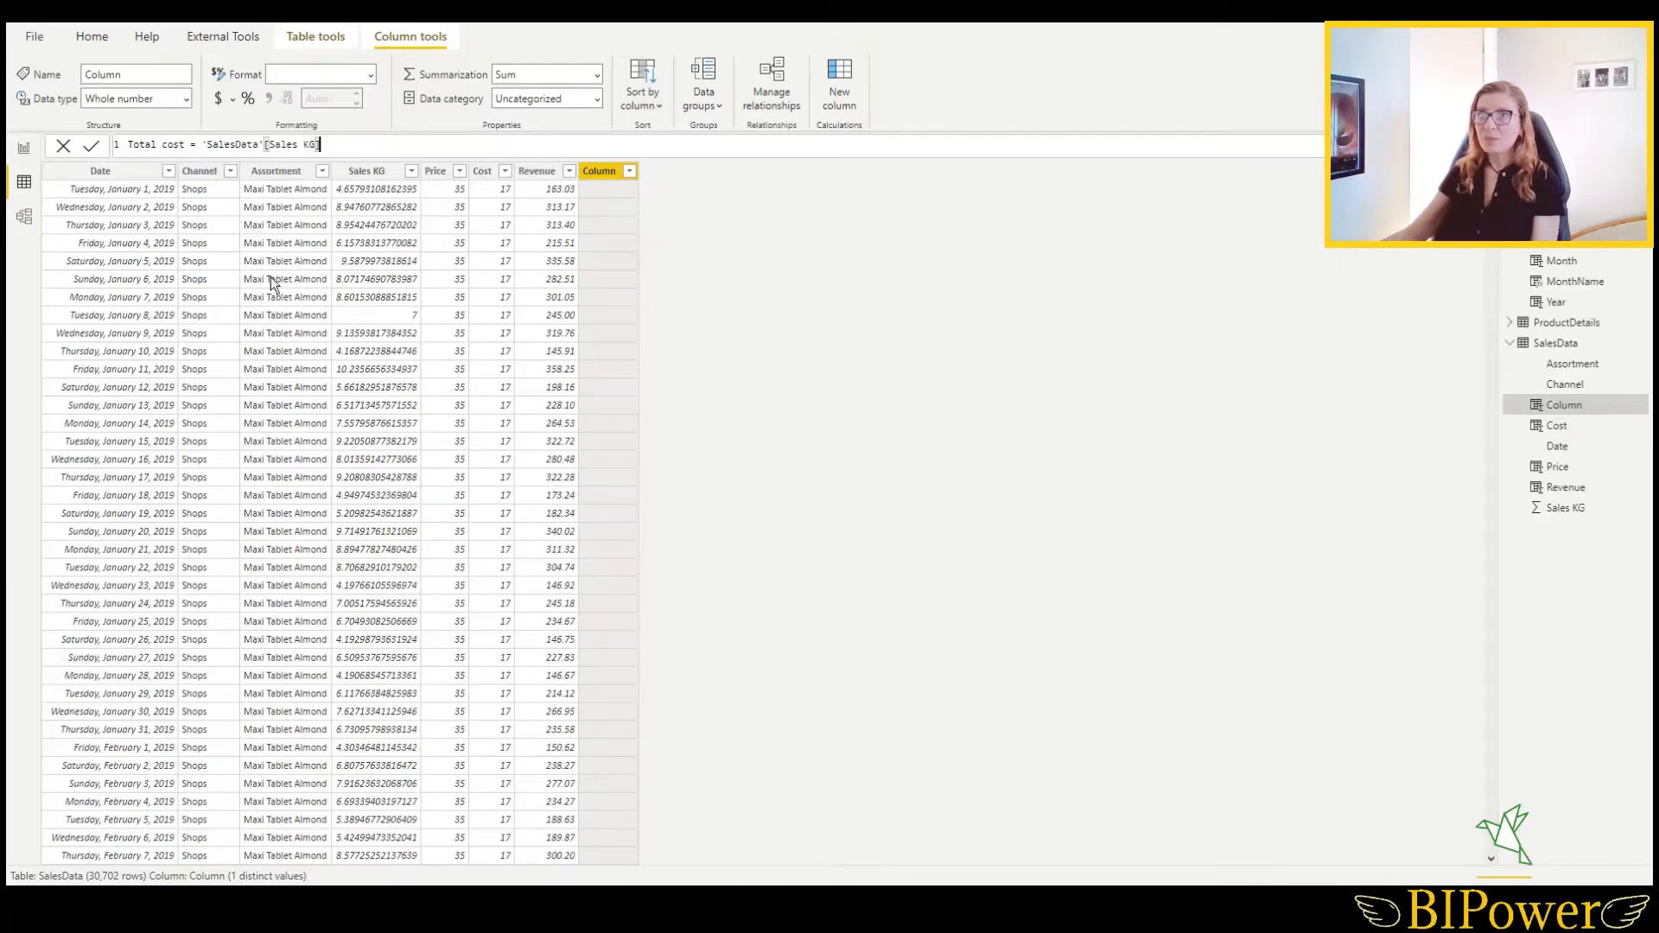
type("*''")
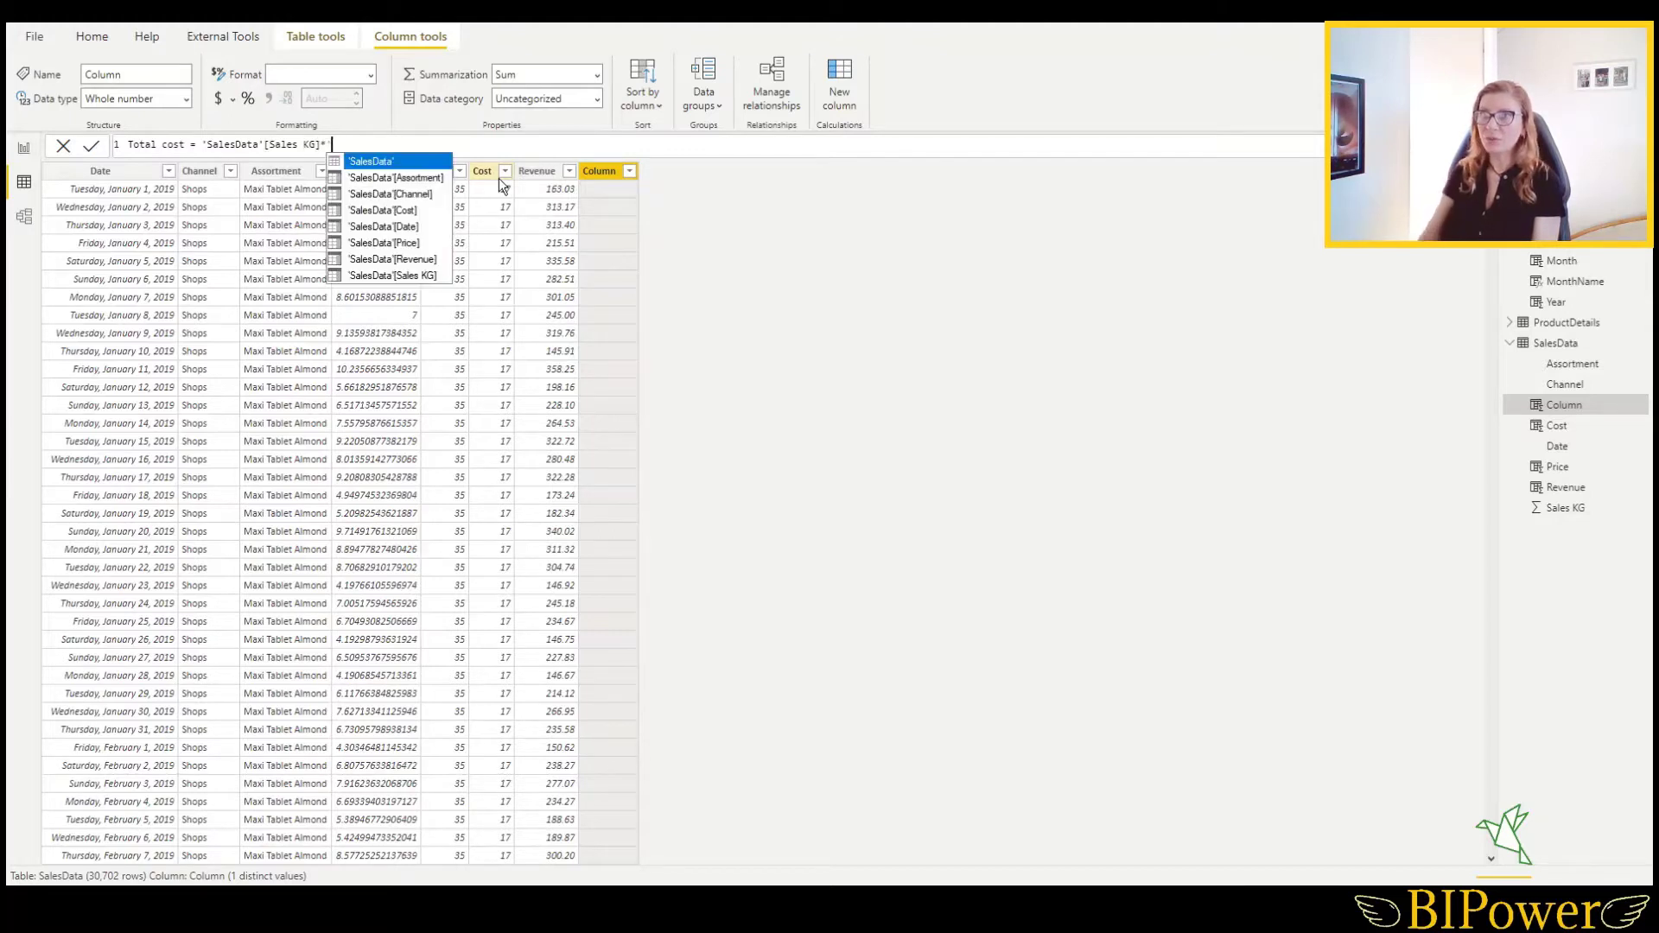
double_click(413, 211)
key("Return")
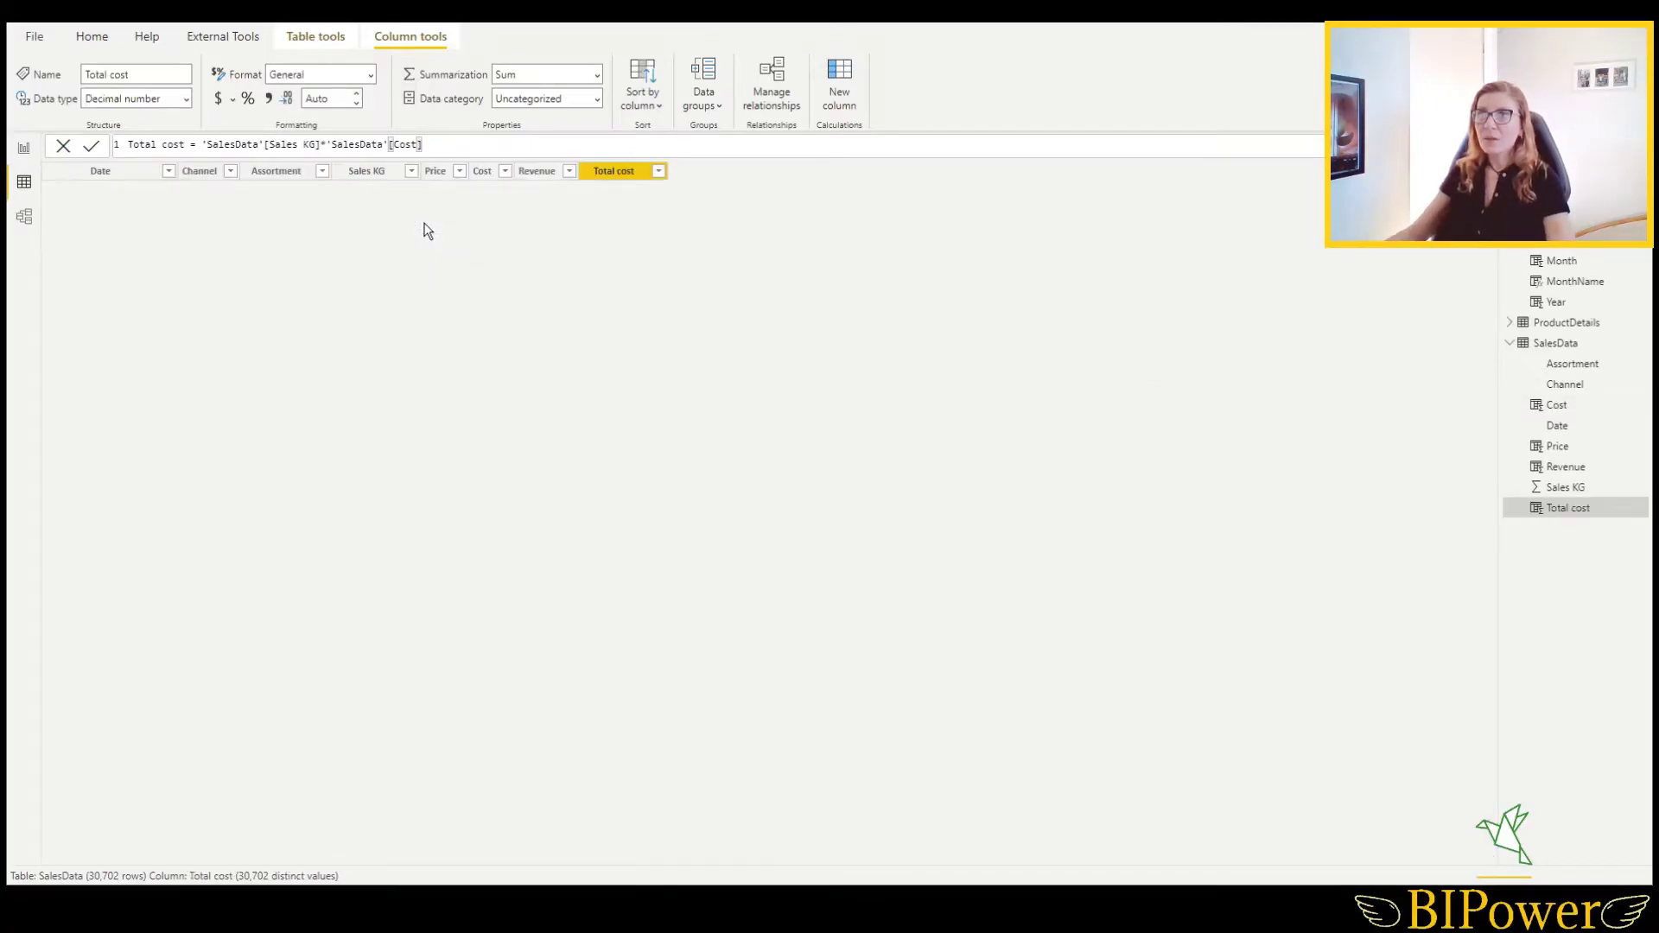
left_click(268, 100)
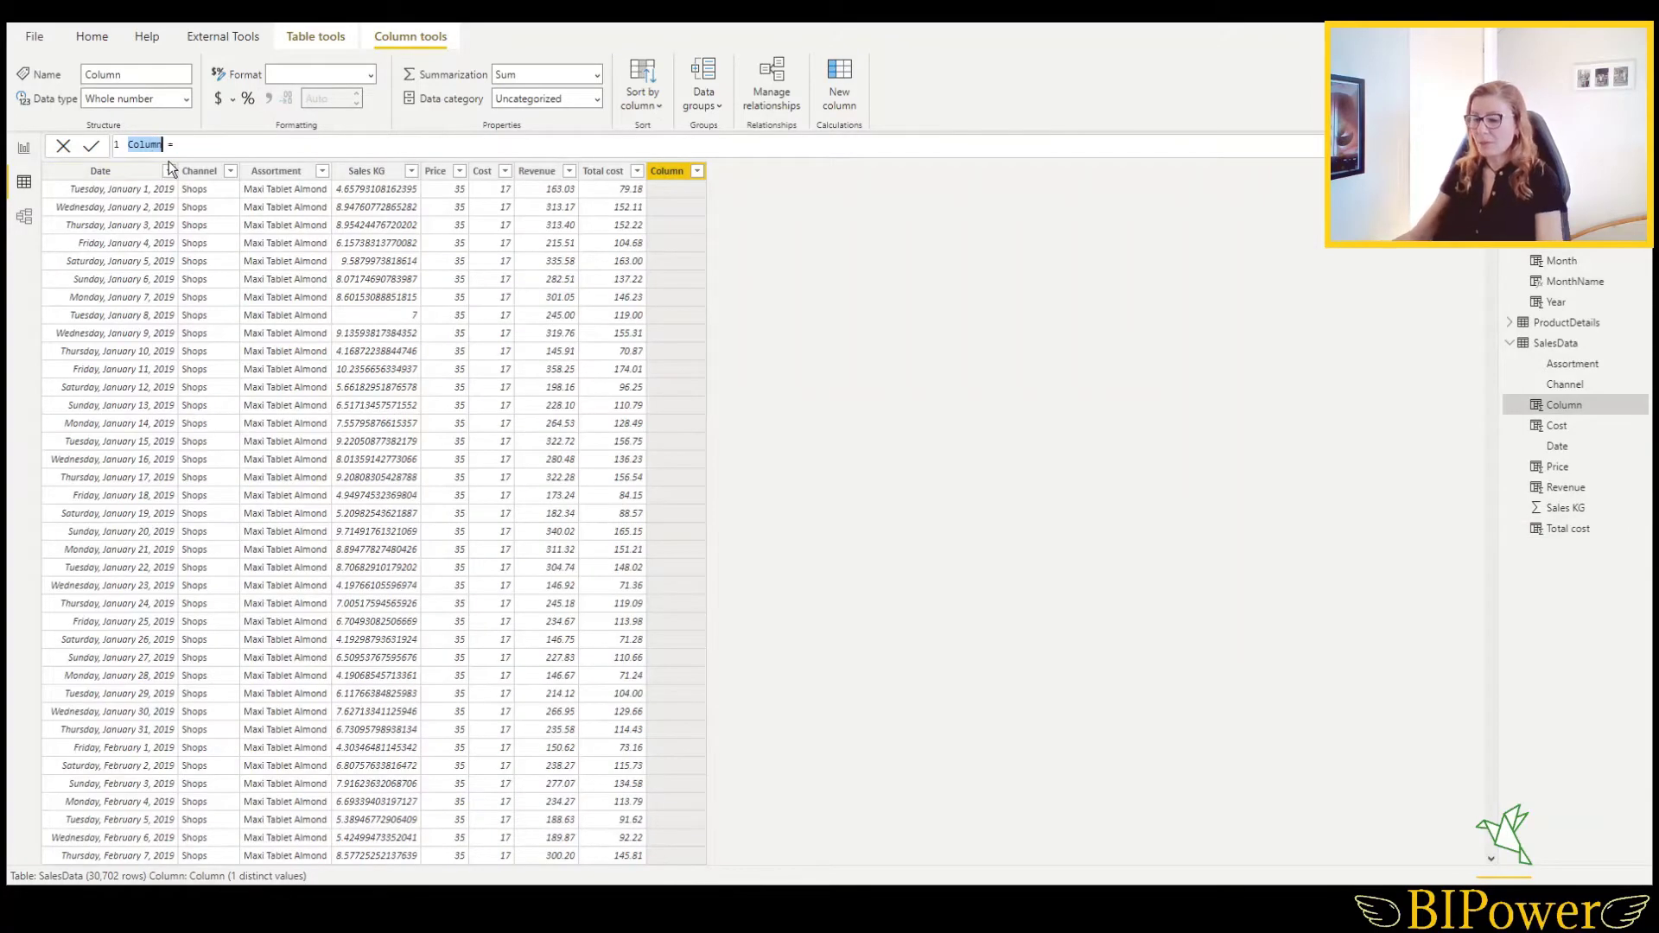
Create the calculated column GP = 'SalesData'[Revenue]-'SalesData'[Total cost] in SalesData, formatted with a thousands separator and two decimals.
type("GP = '")
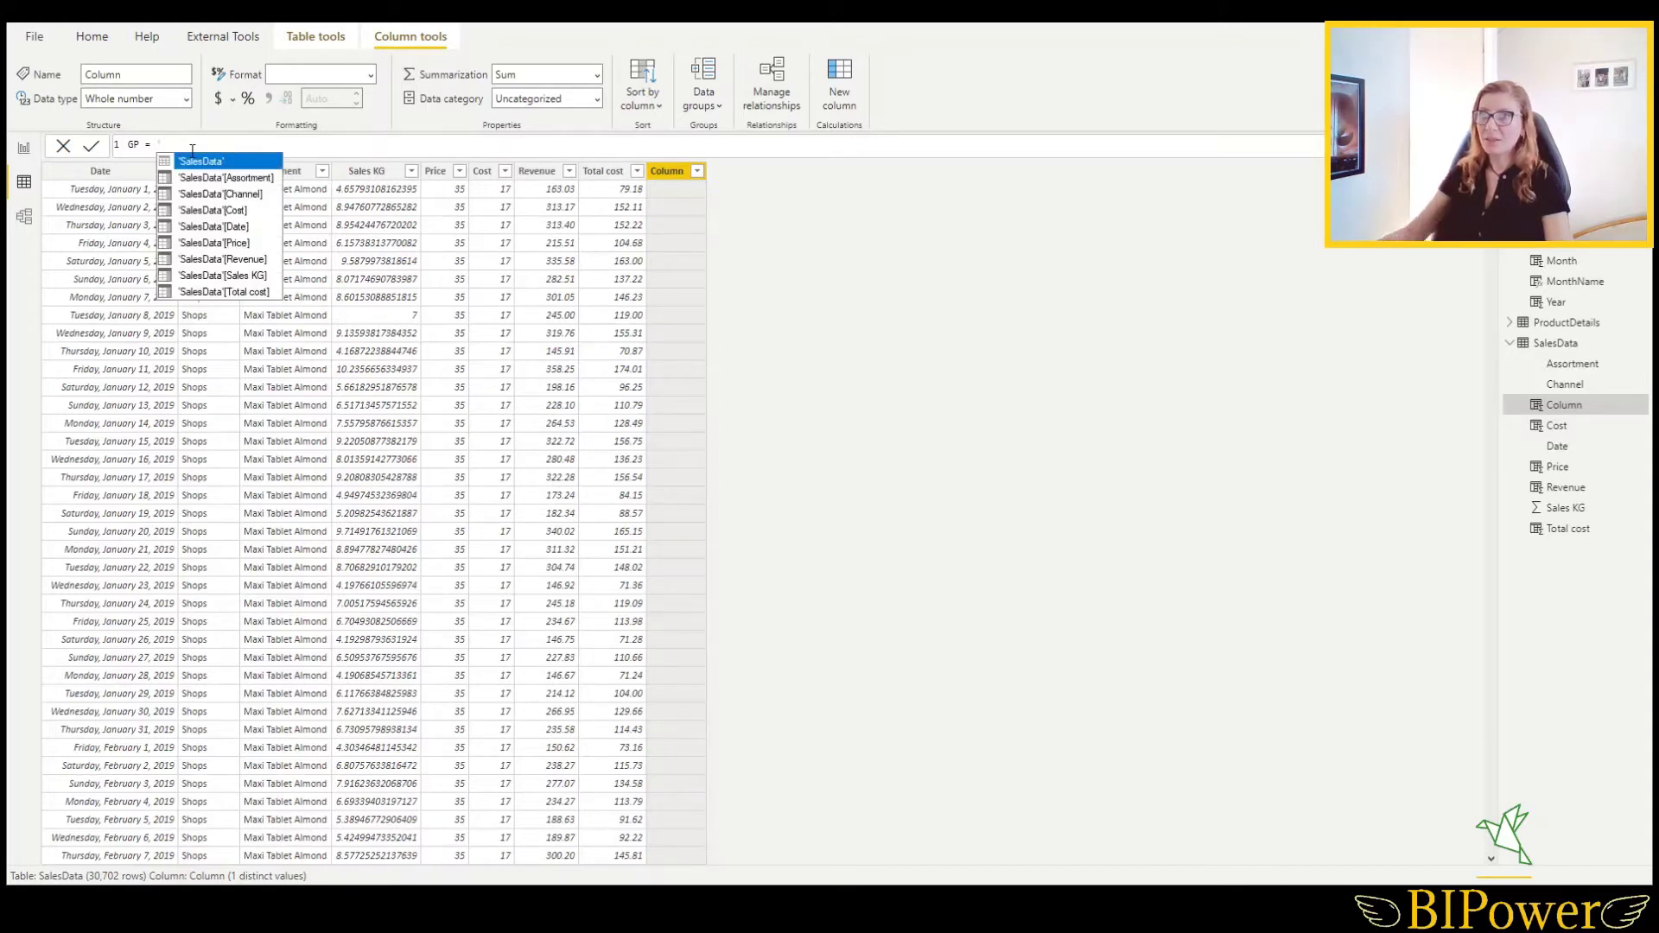
left_click(234, 259)
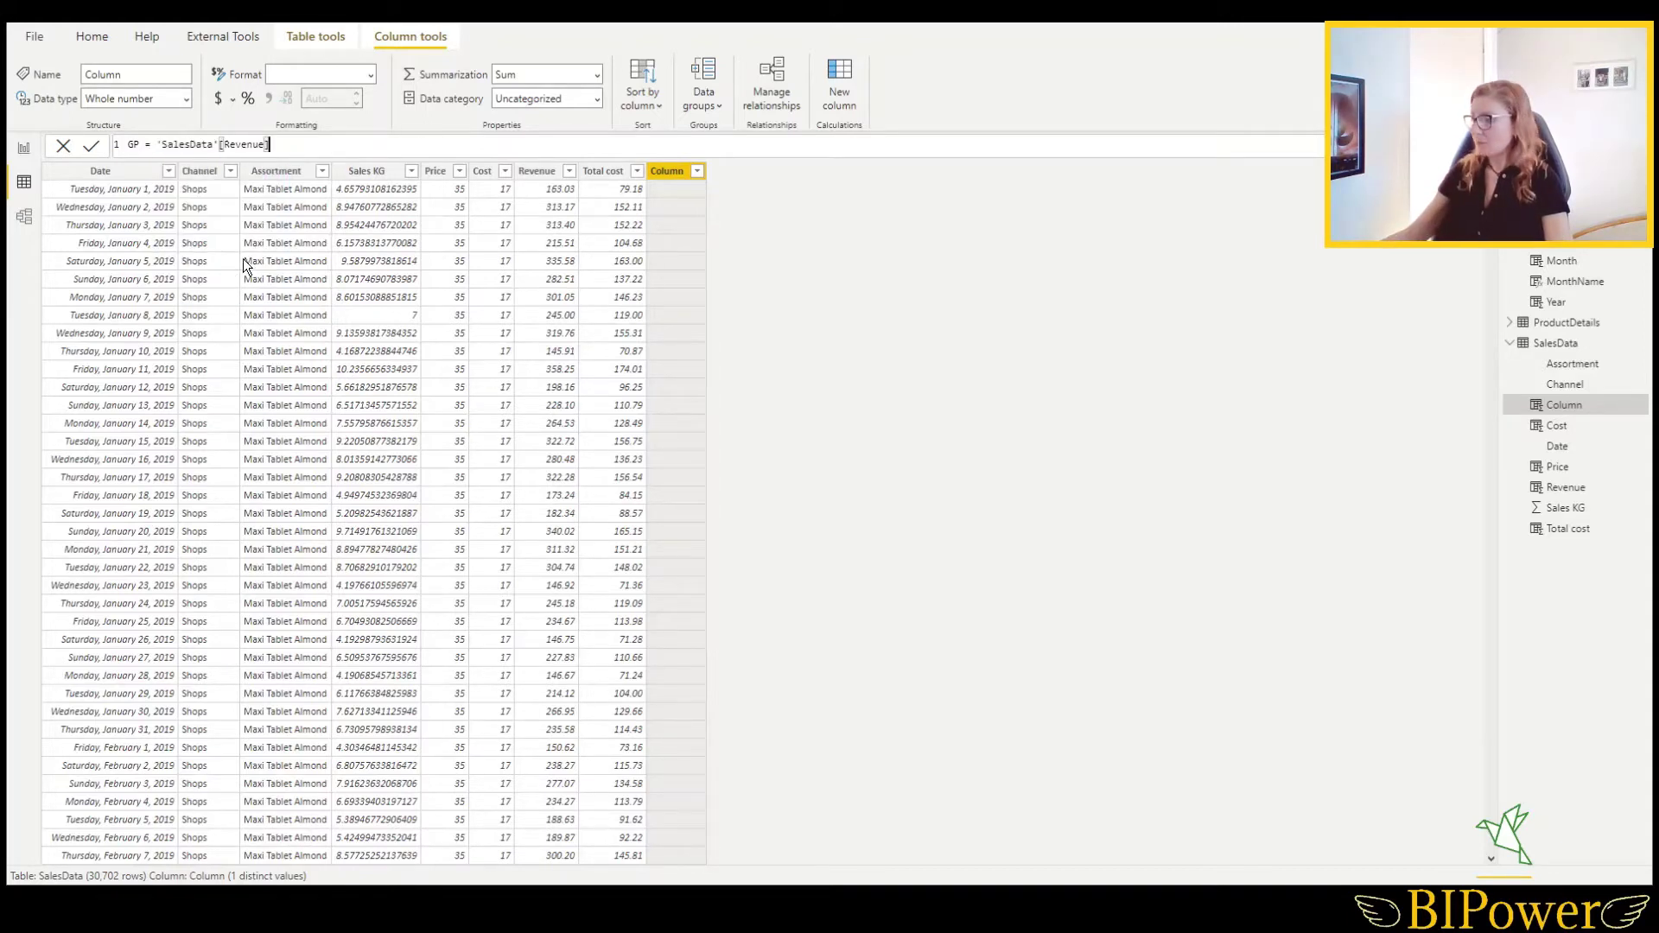
type("-")
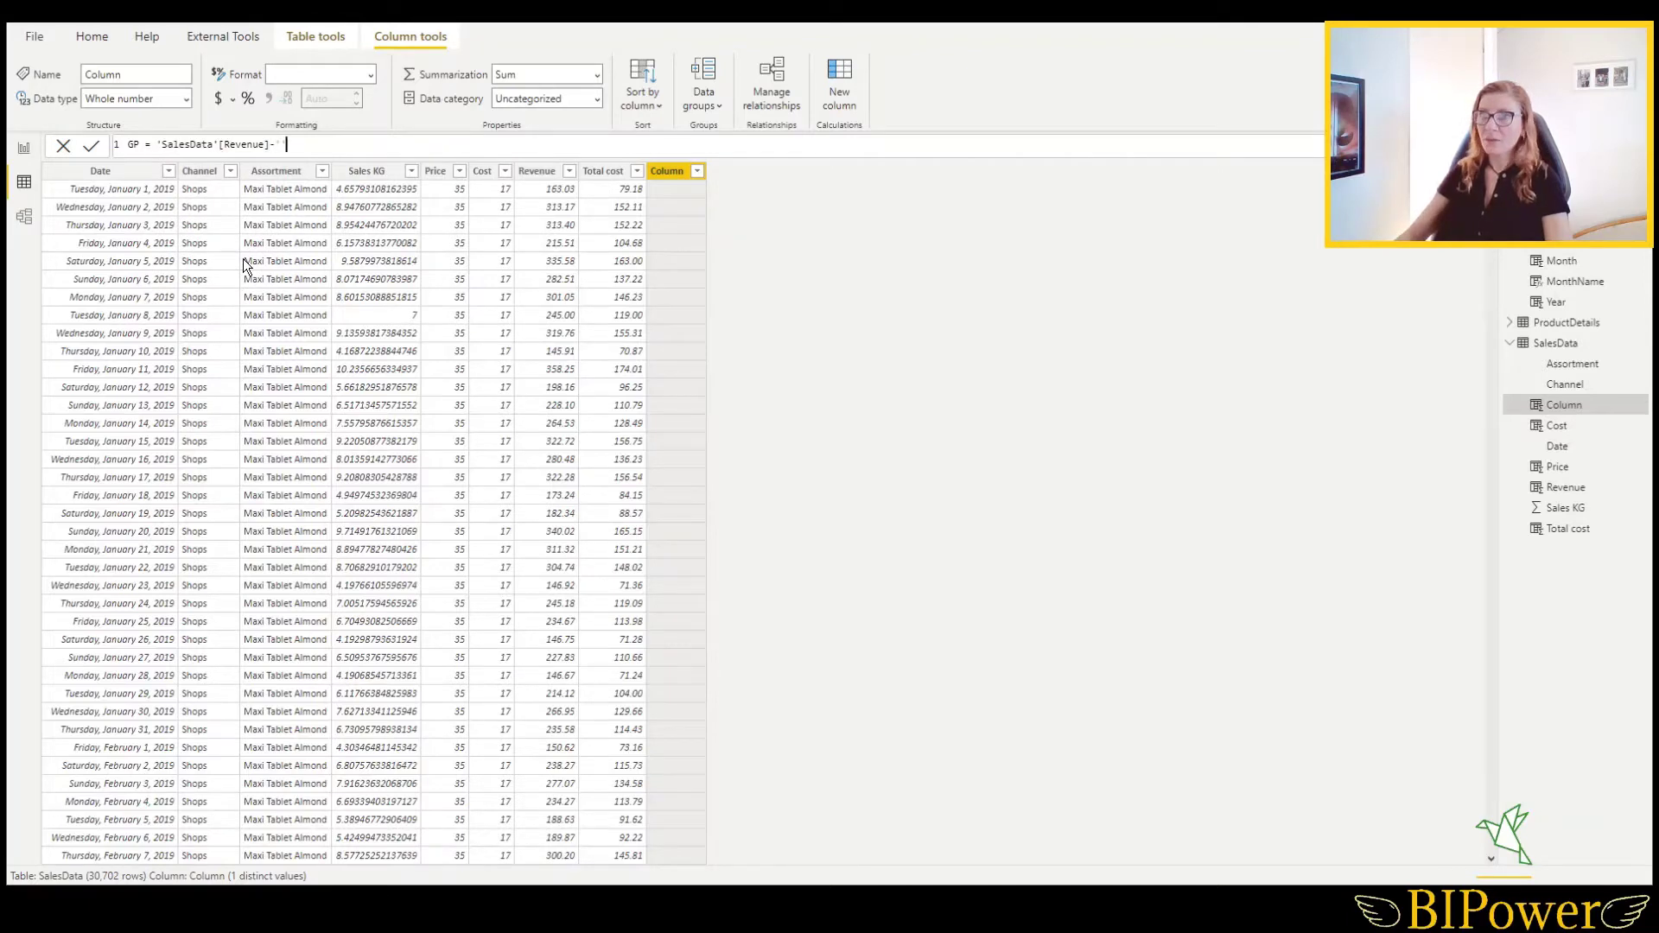
type("'")
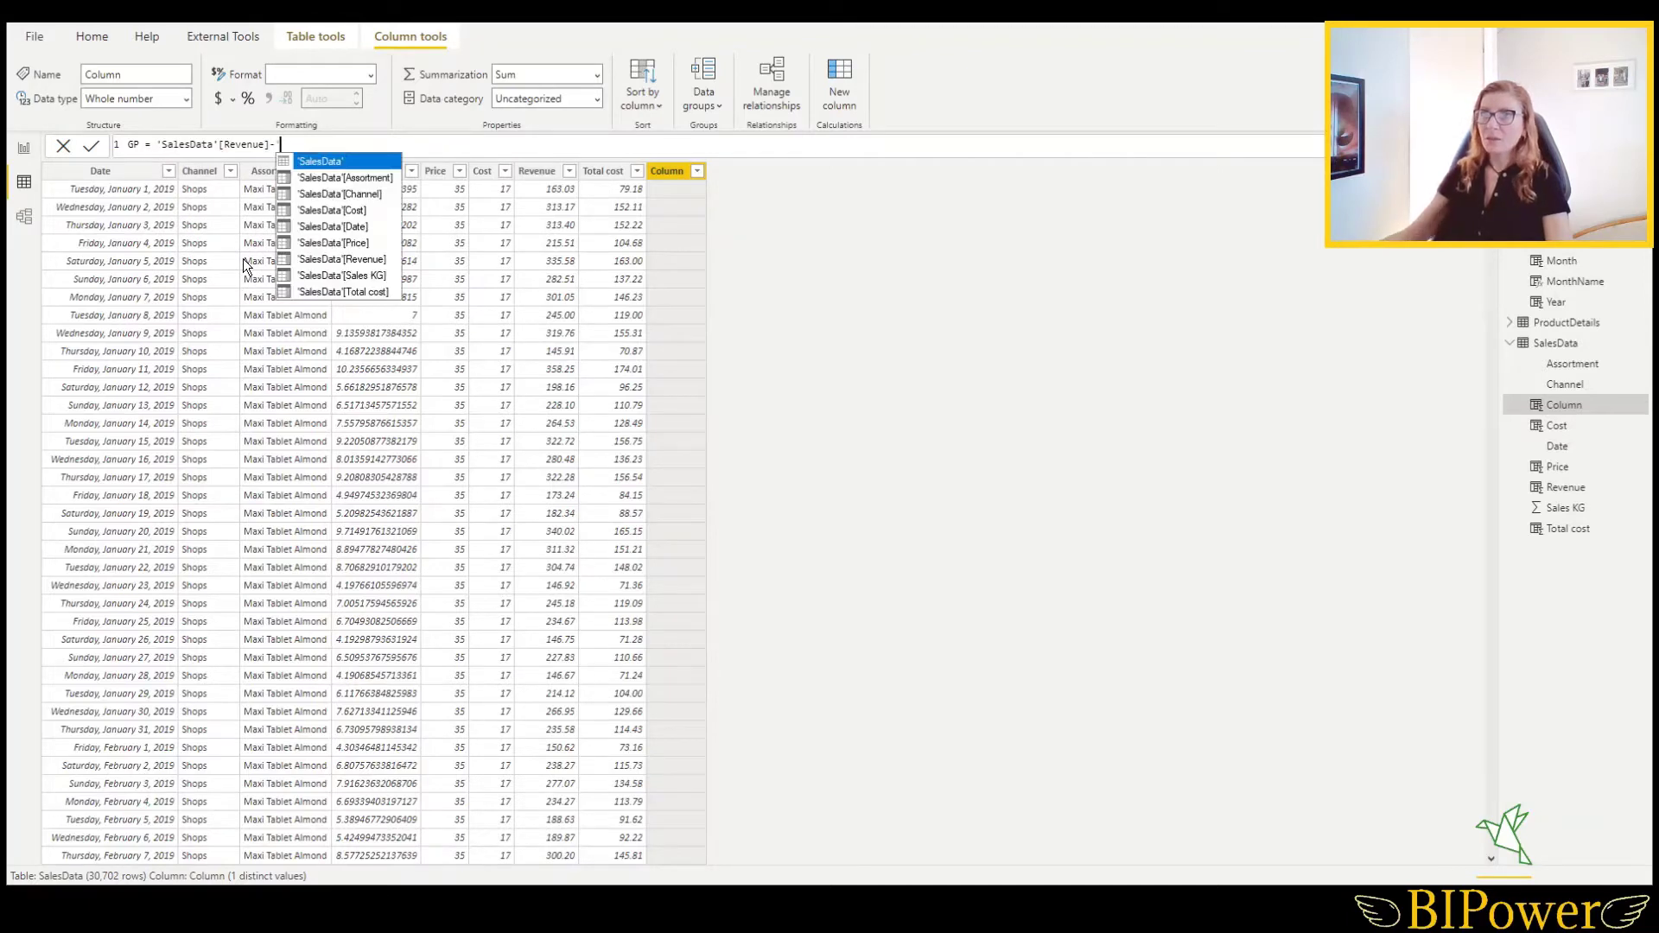
left_click(373, 292)
key("Return")
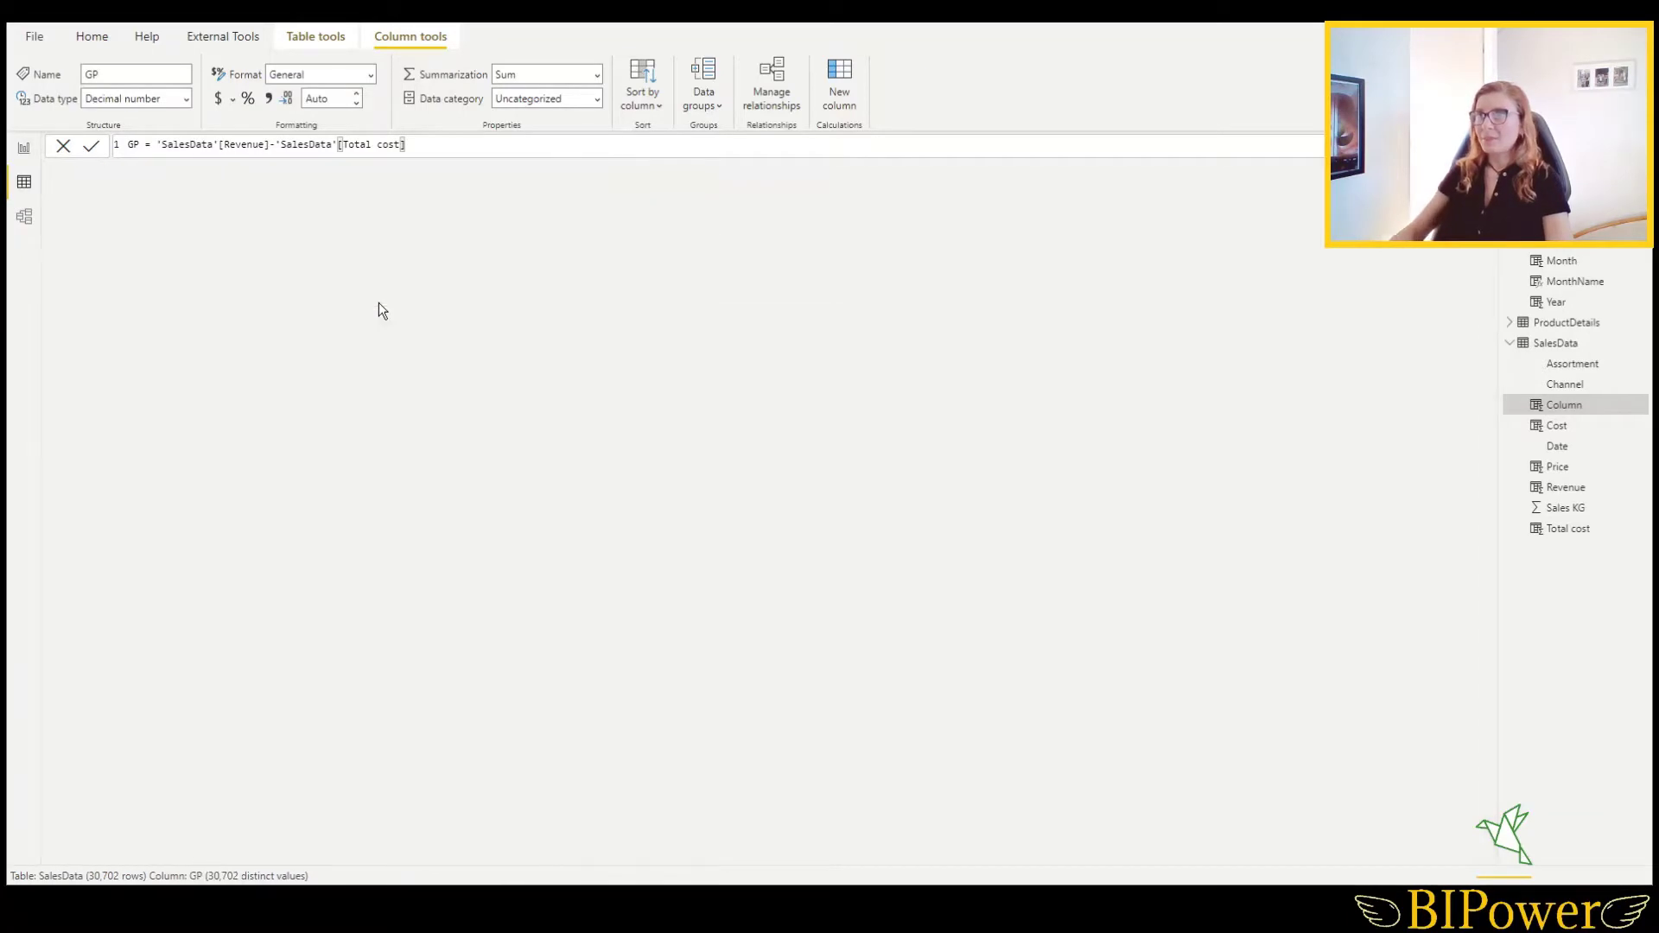
left_click(268, 98)
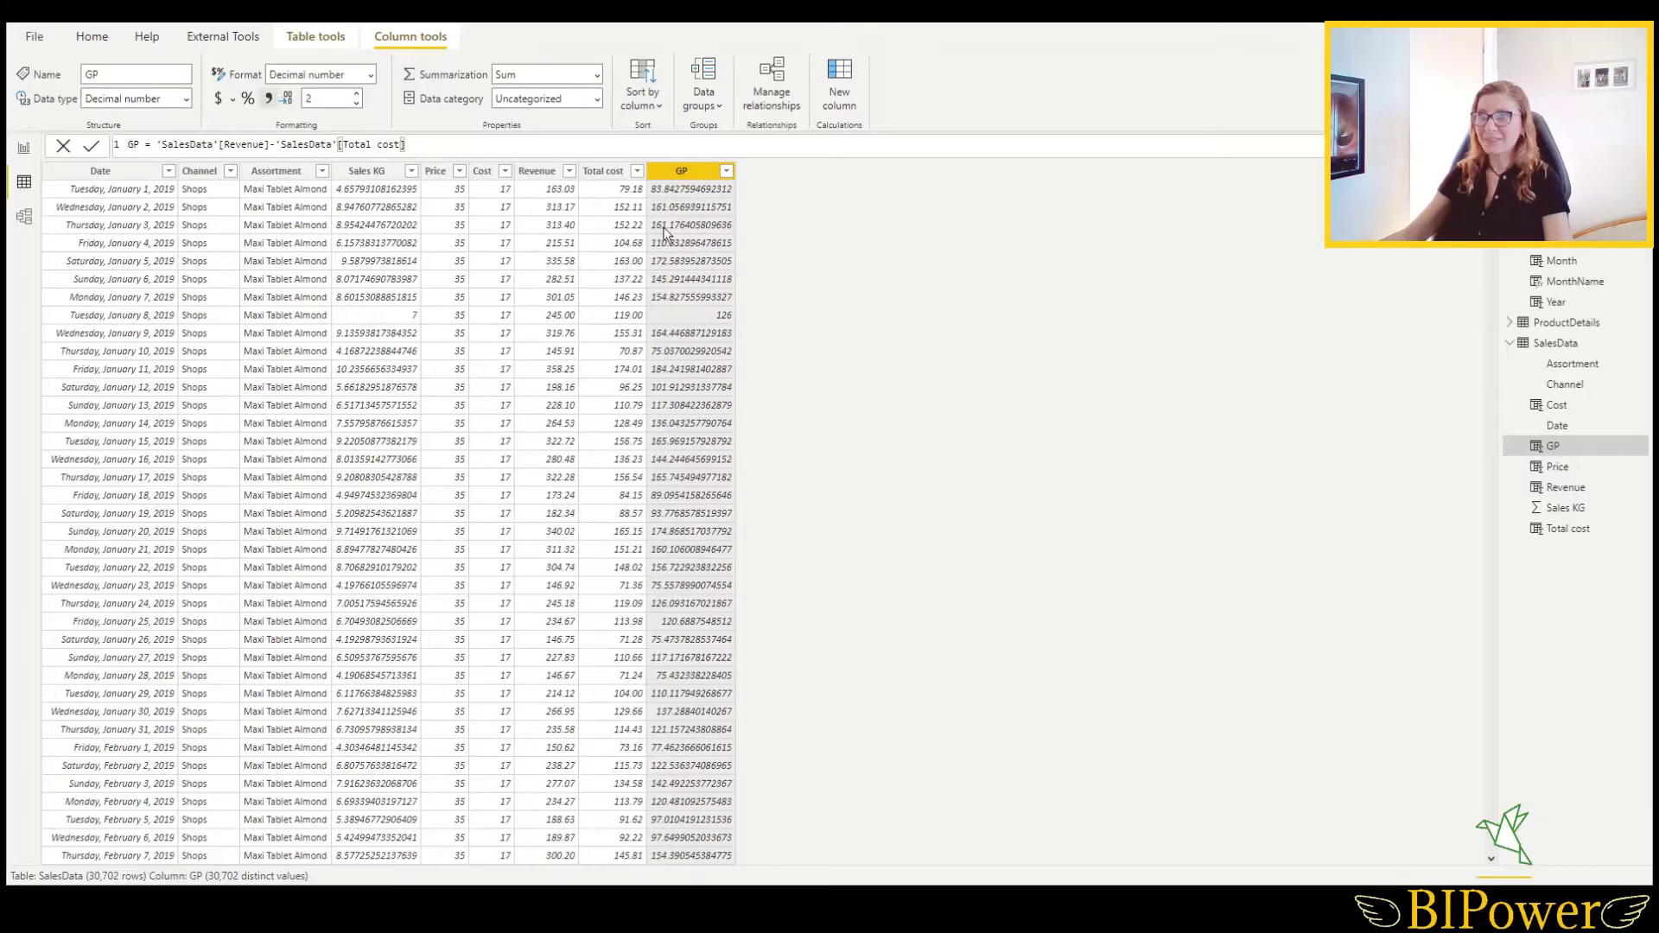
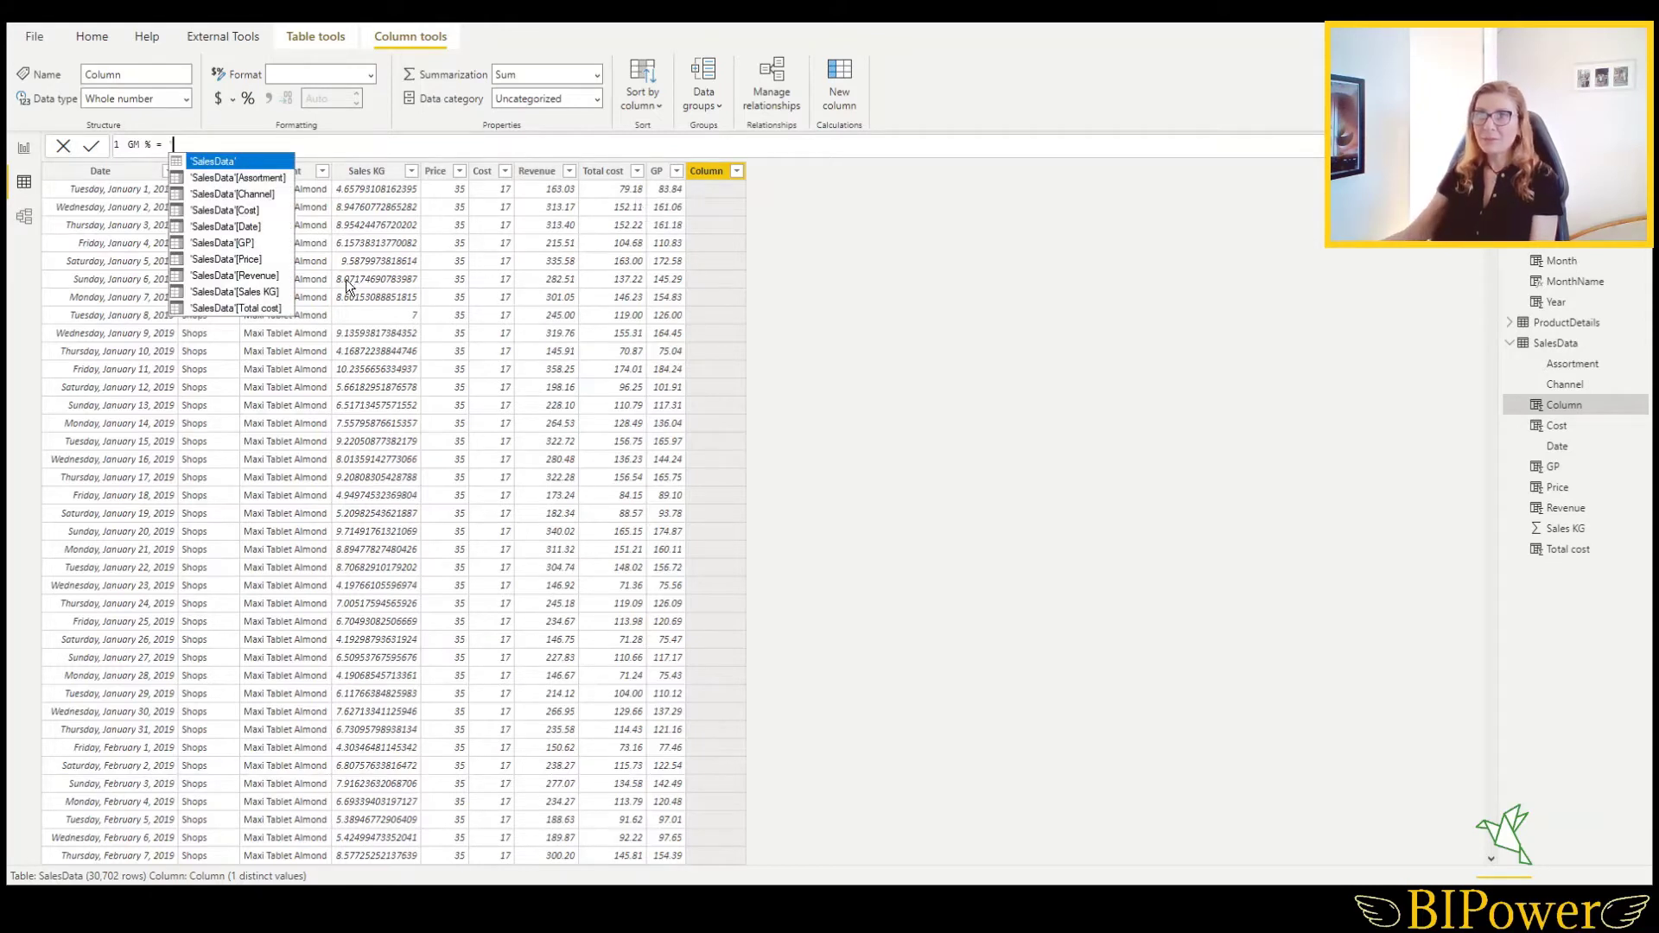
Define the calculated column GM % = 'SalesData'[GP]/'SalesData'[Revenue] and format it as a decimal number with two decimals.
left_click(245, 244)
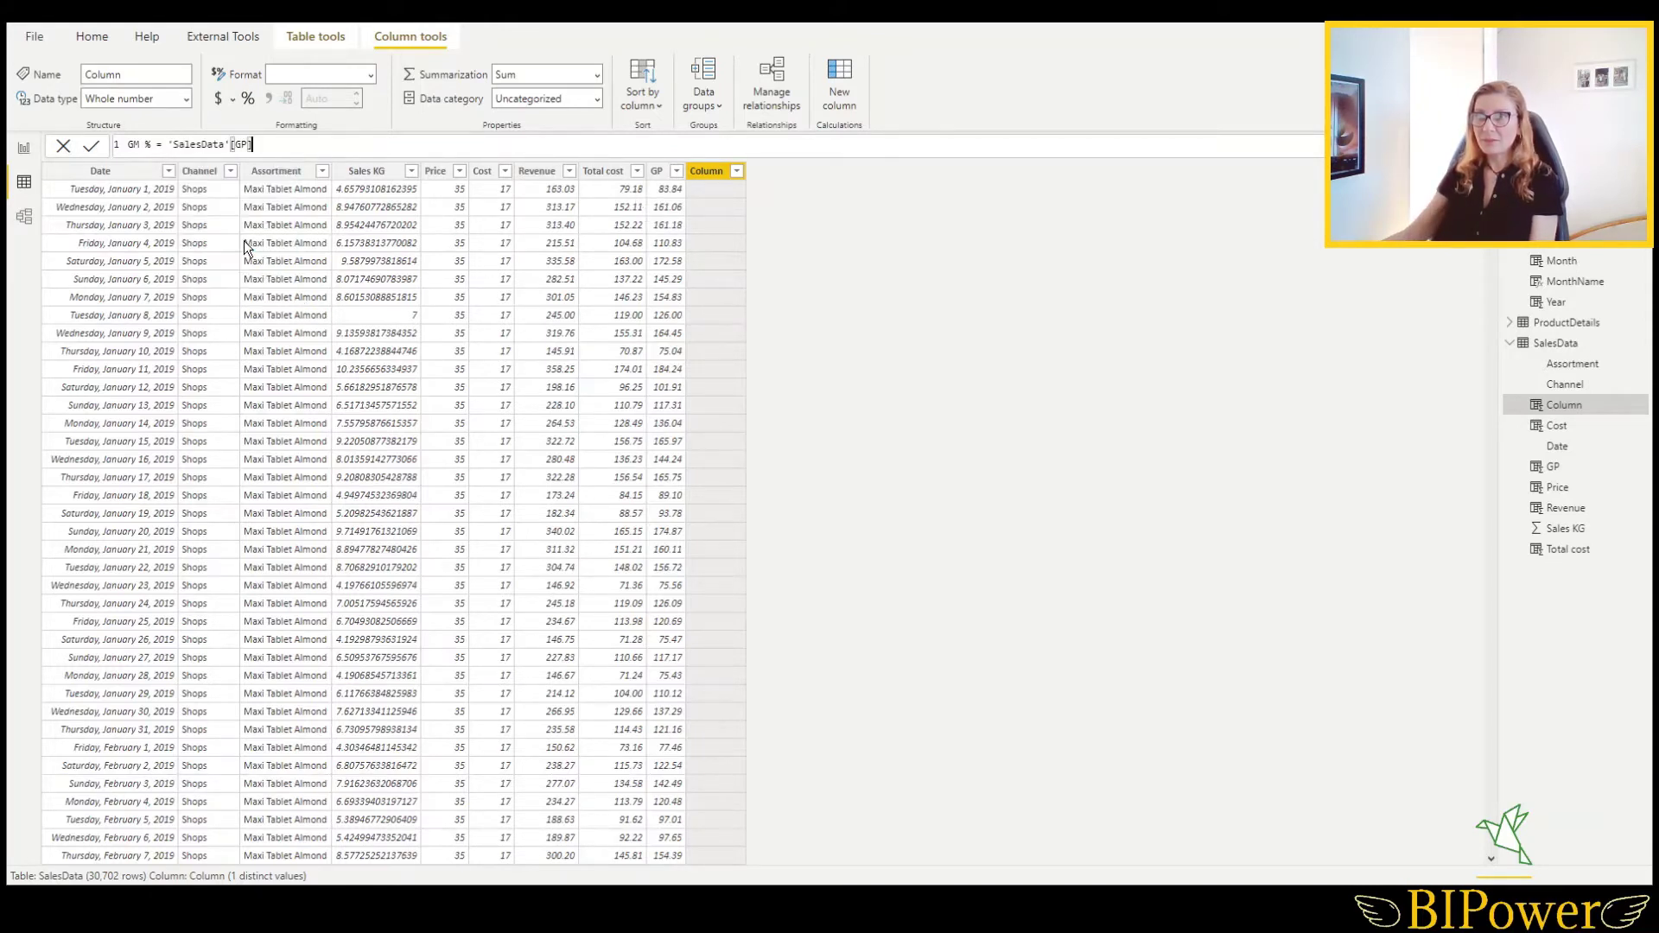
type("/")
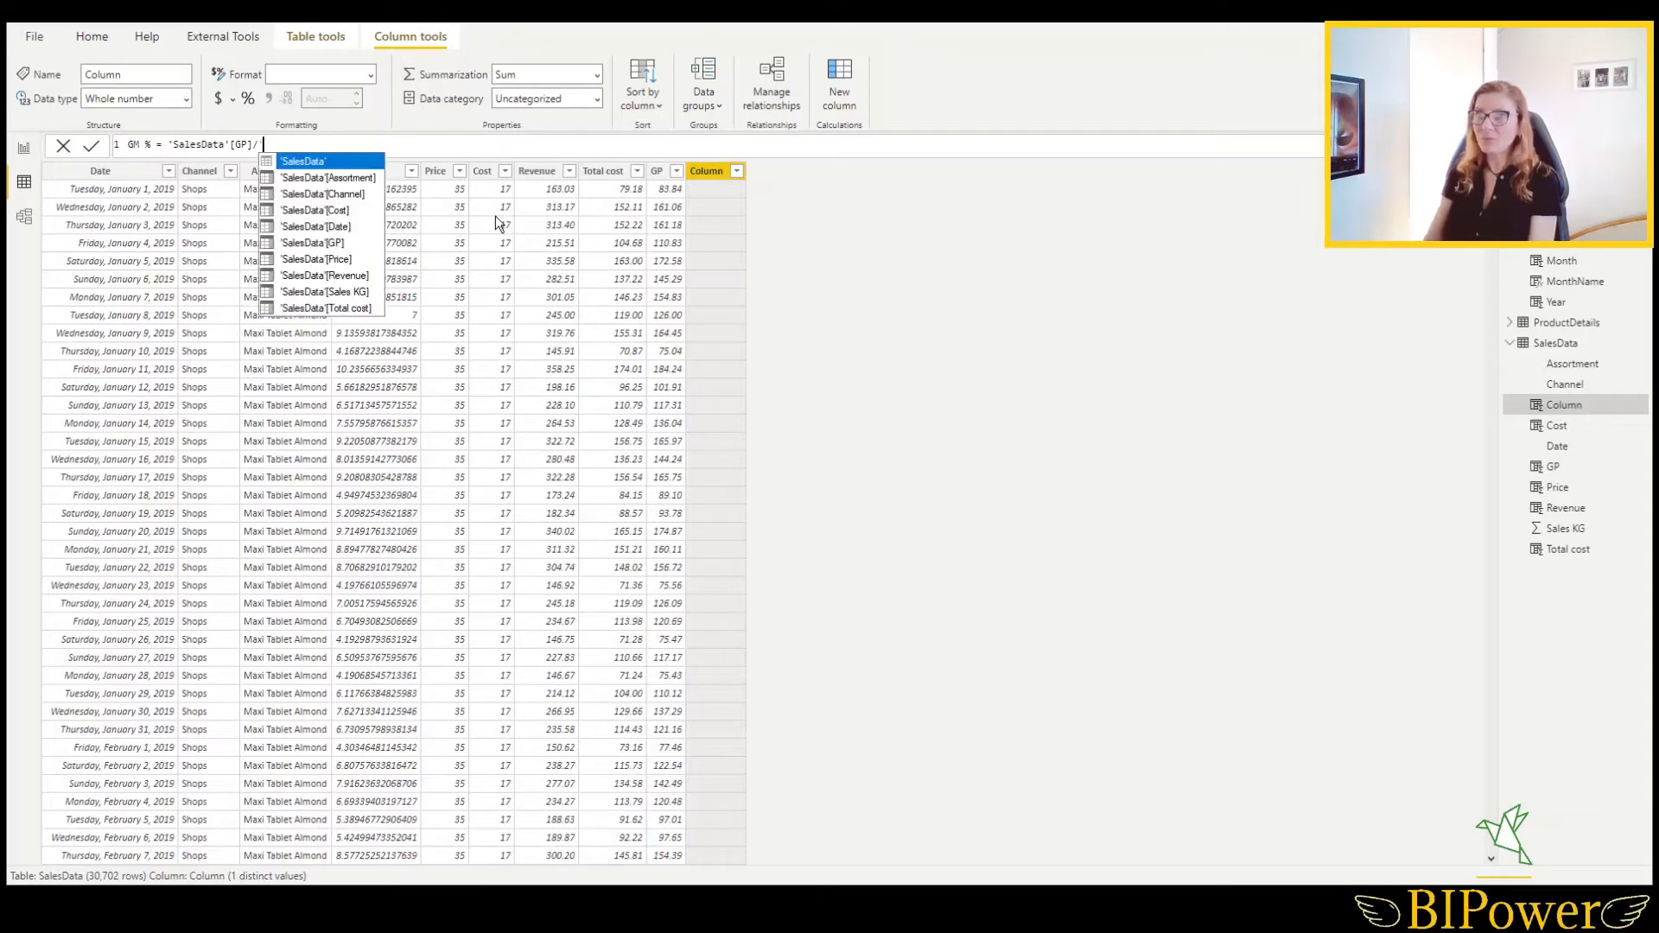
double_click(350, 274)
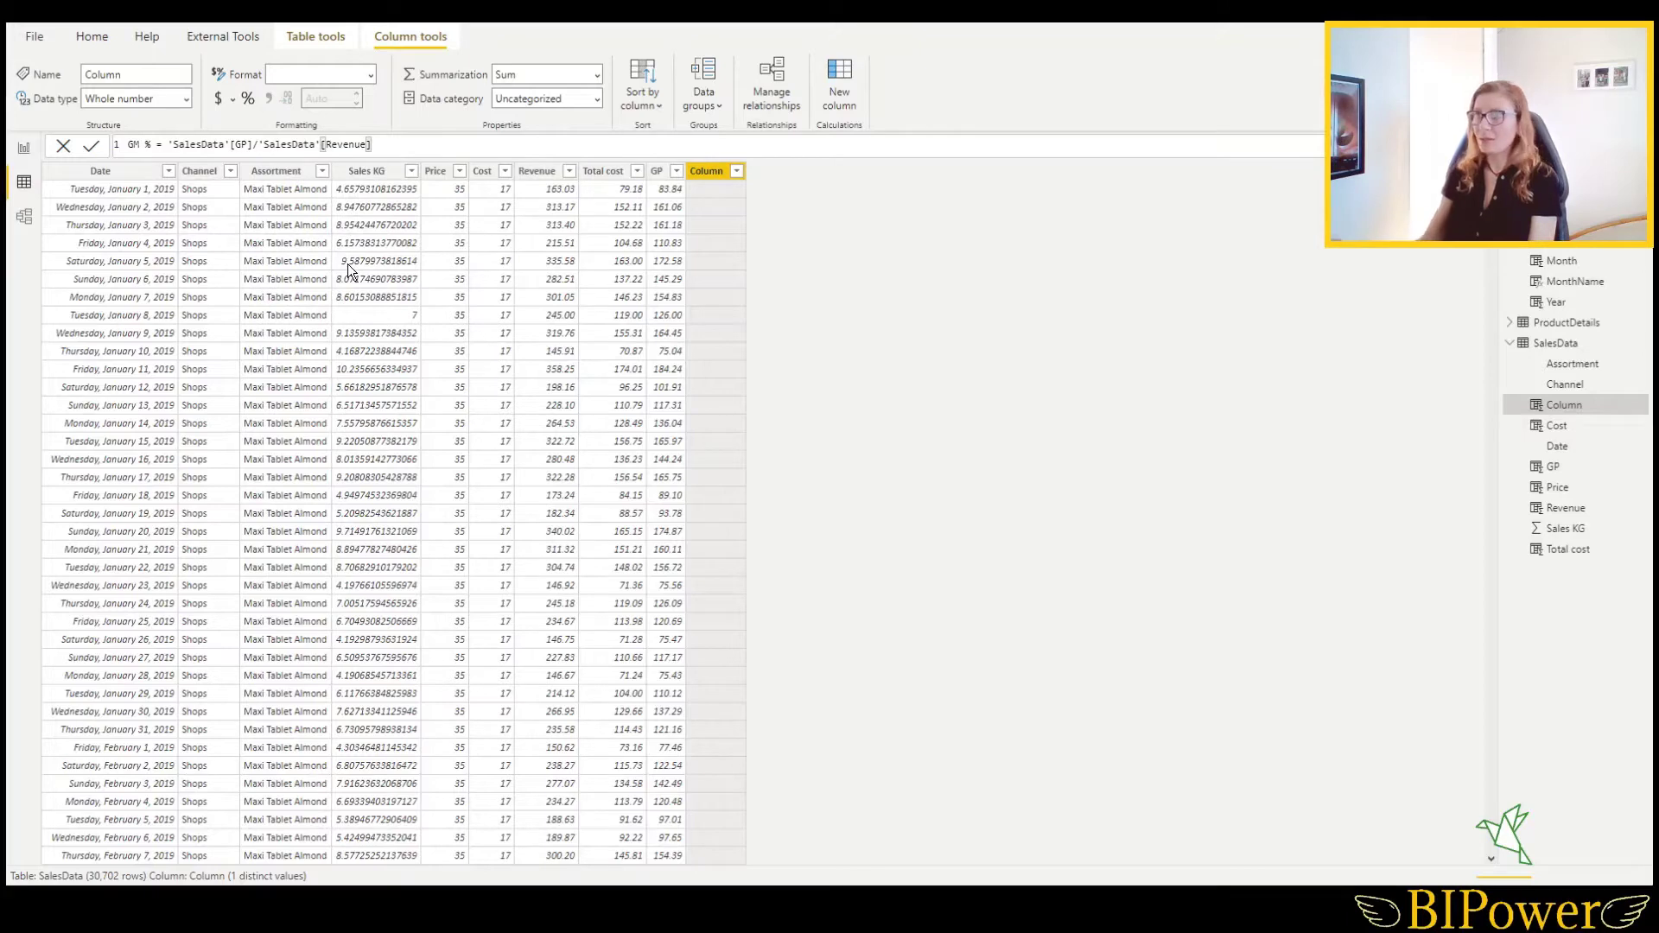
key("Return")
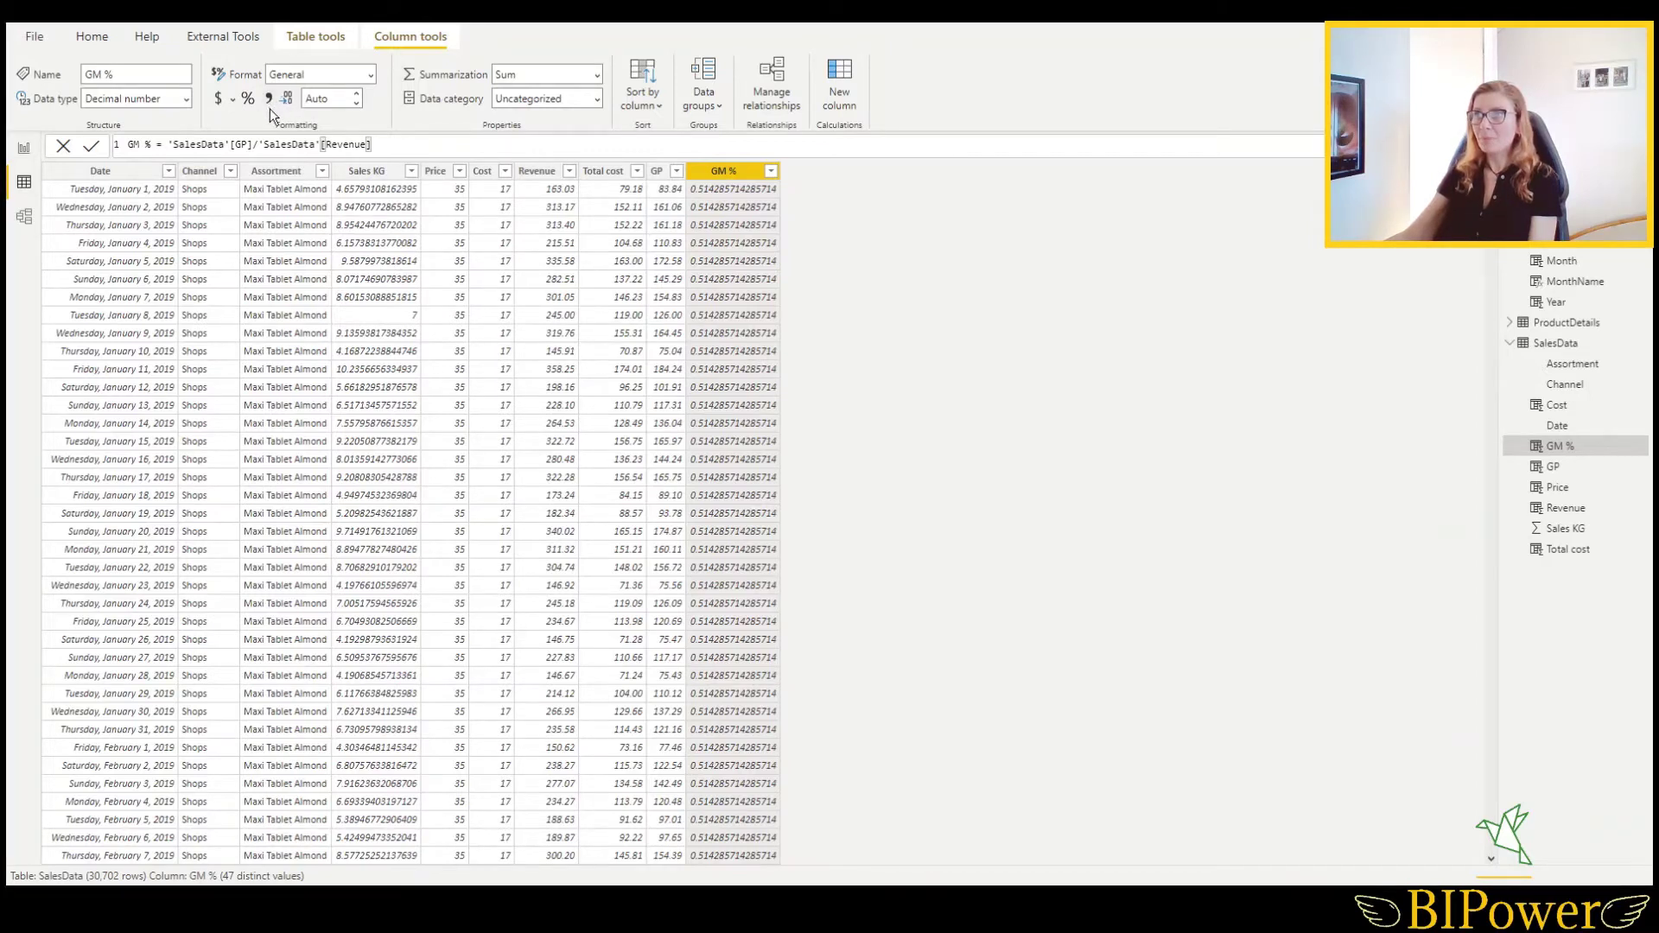
left_click(270, 105)
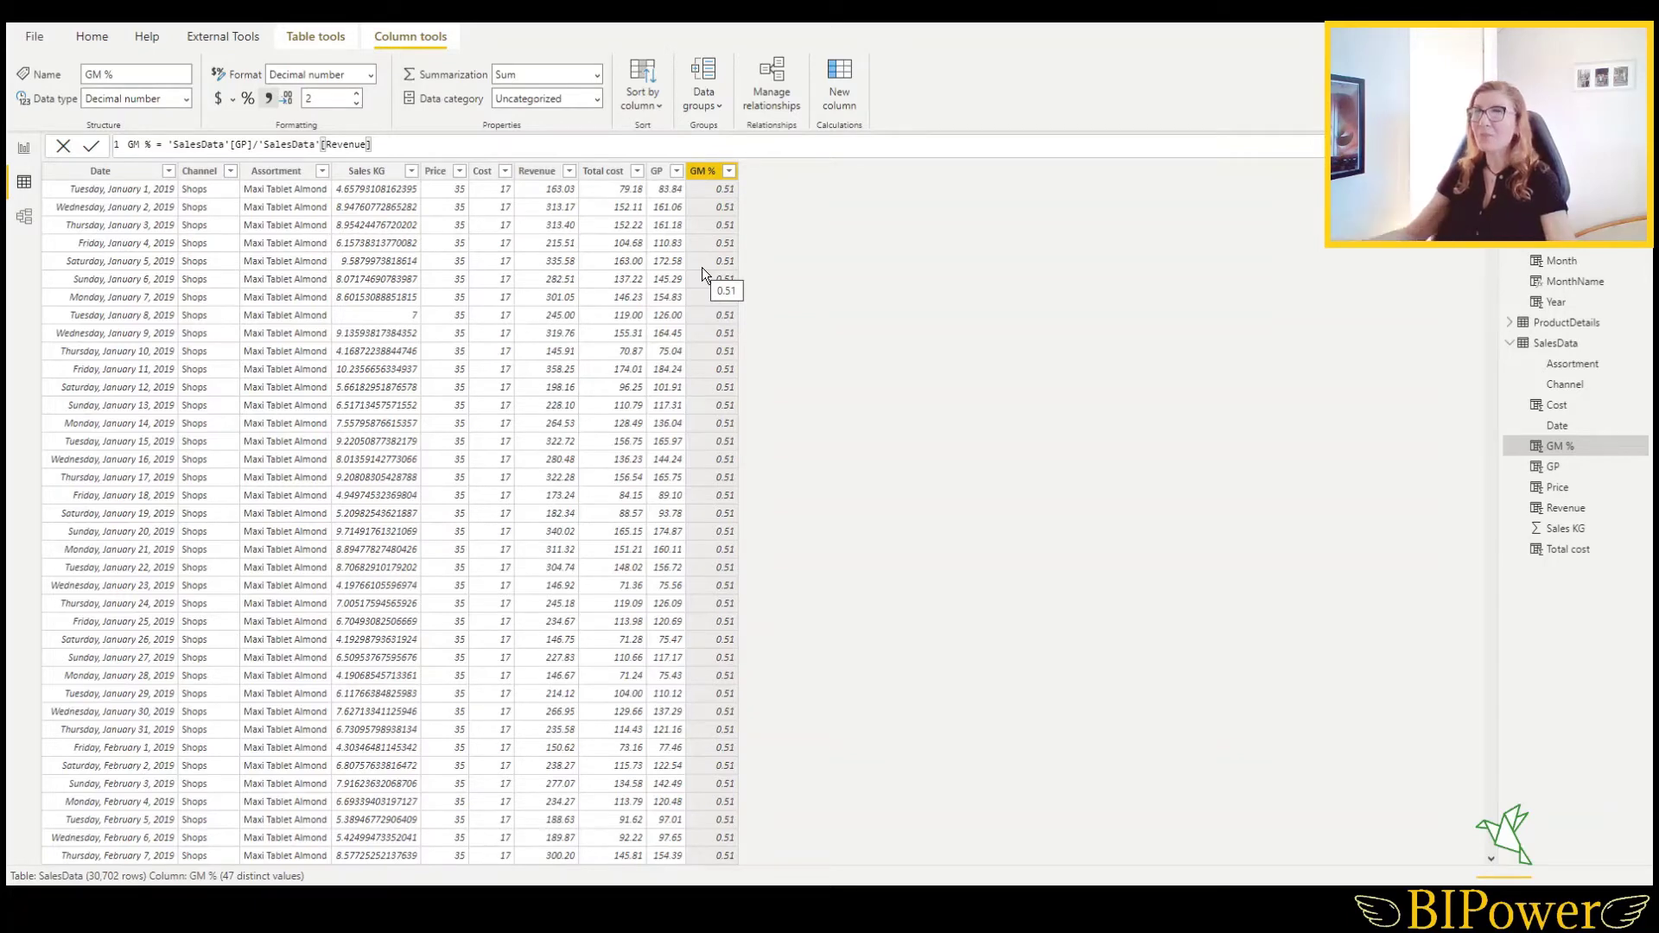
Insert an empty matrix visual on report Page 2, move it away from the page corner and enlarge it.
left_click(25, 149)
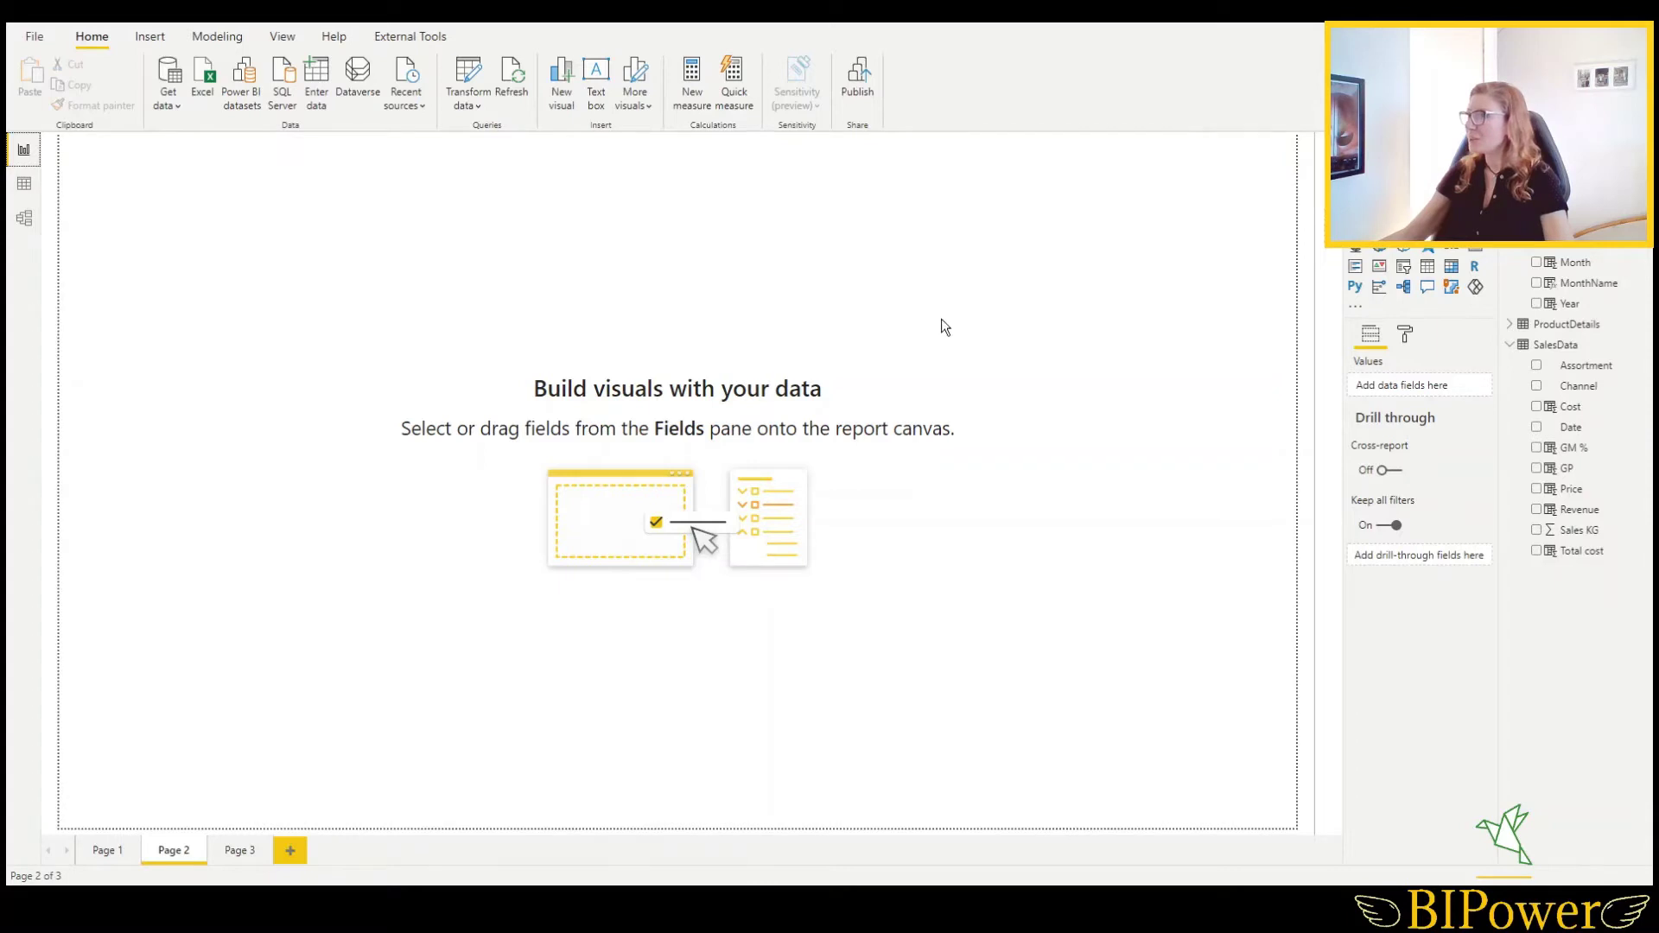
left_click(1450, 274)
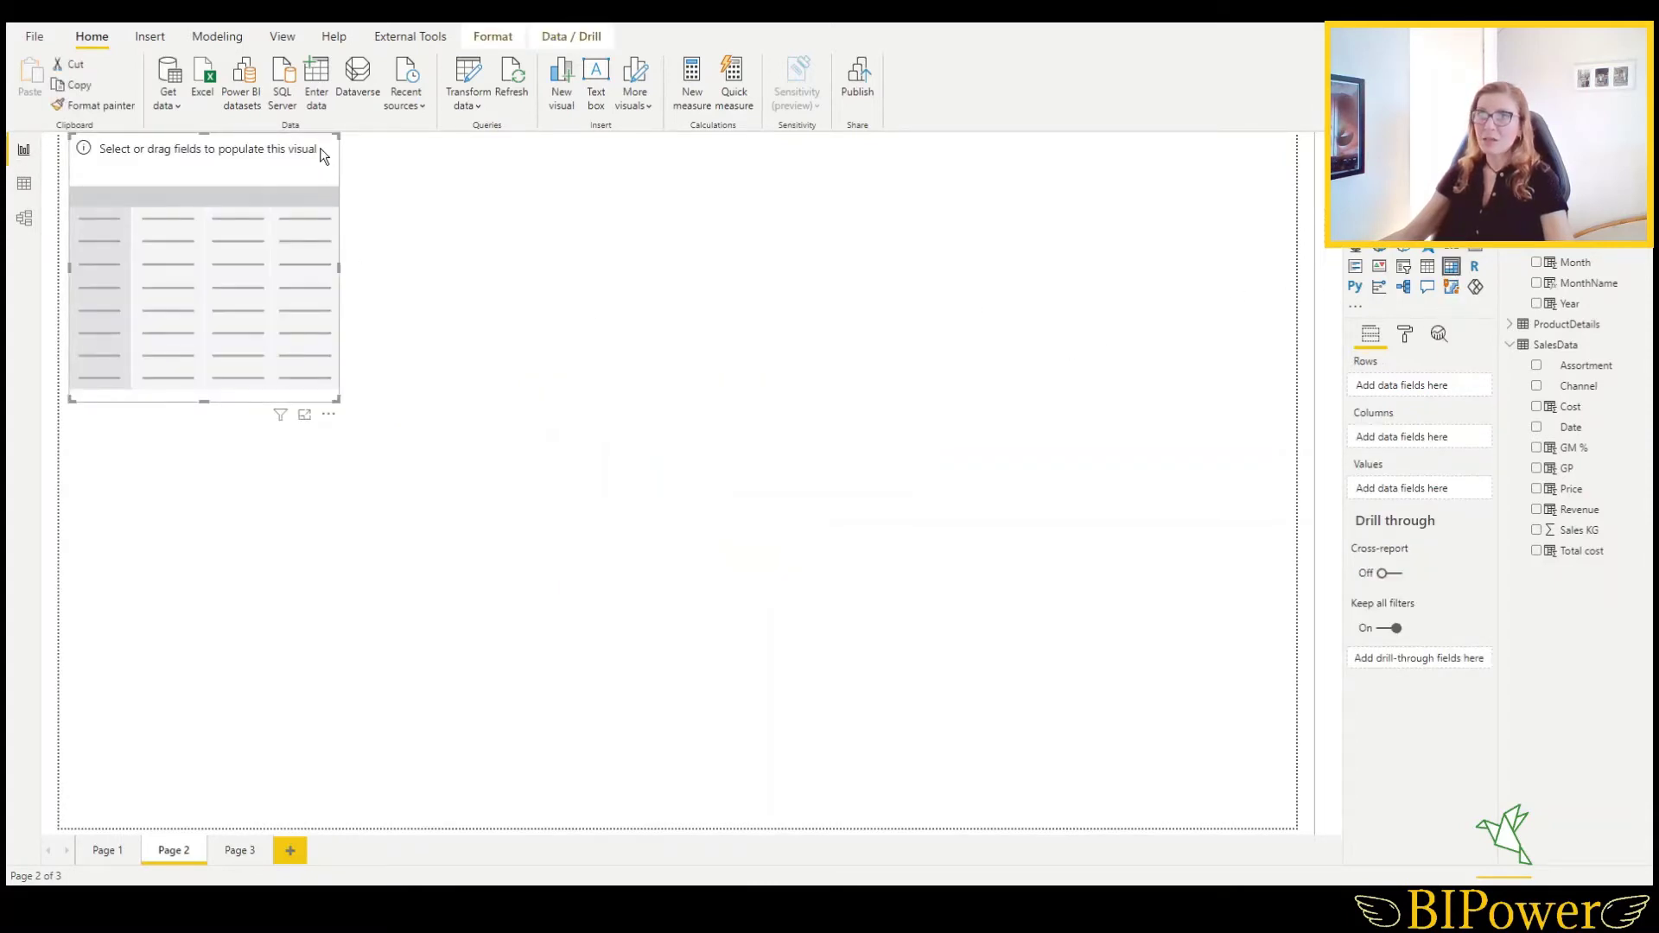
left_click_drag(322, 144, 449, 220)
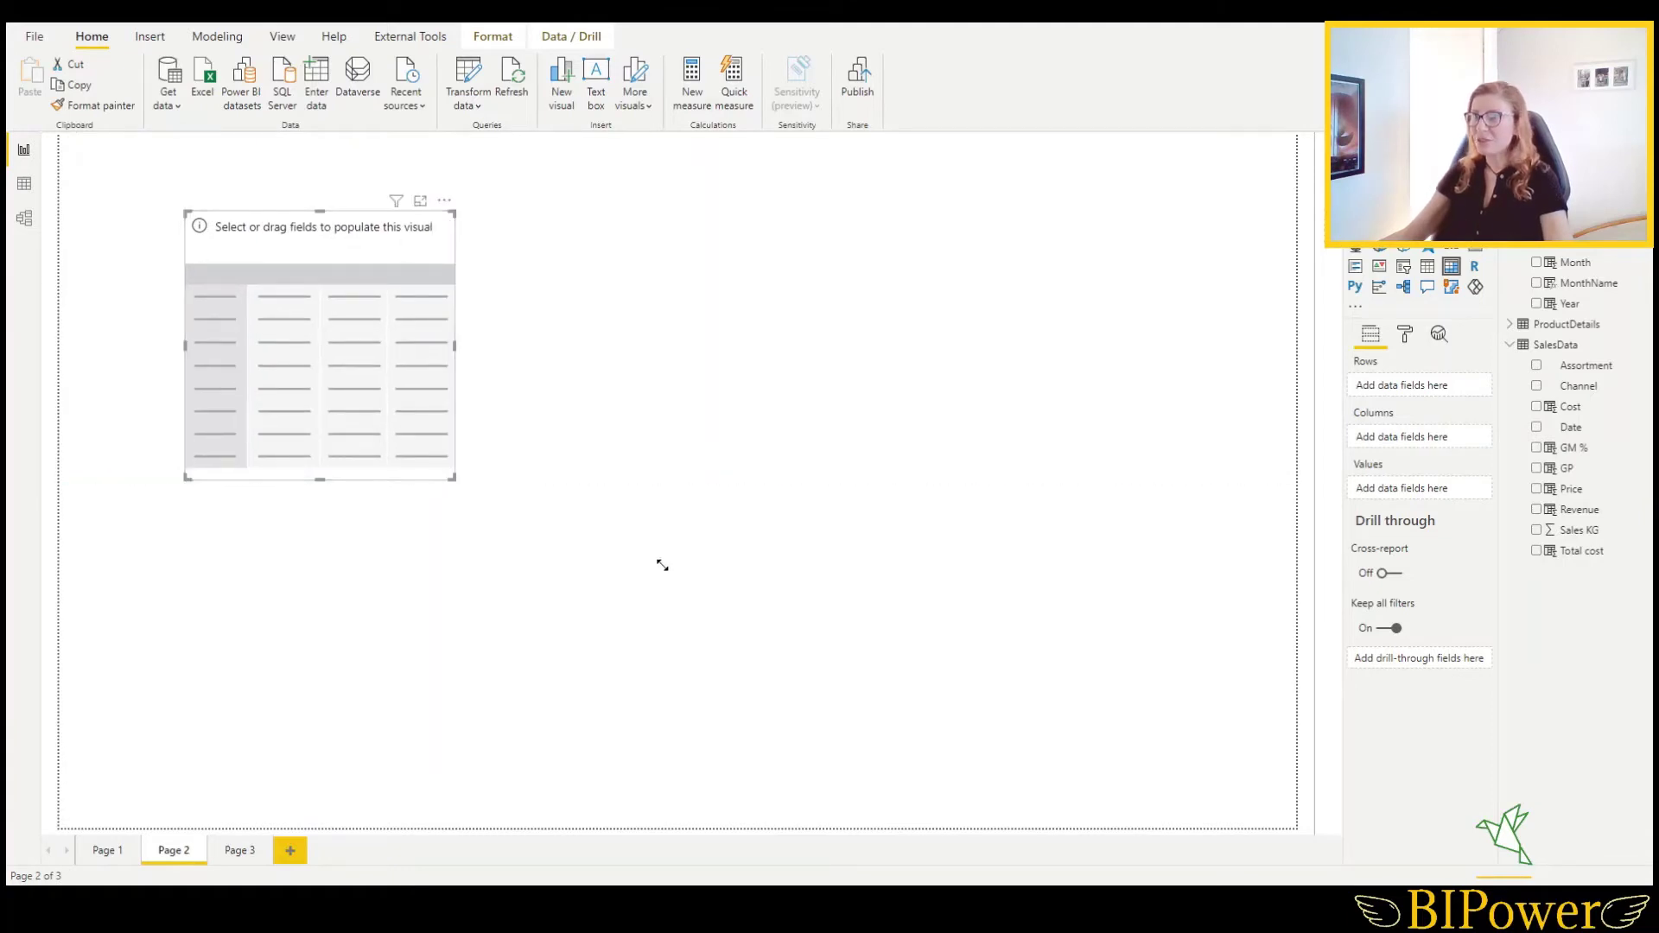
left_click_drag(681, 562, 681, 572)
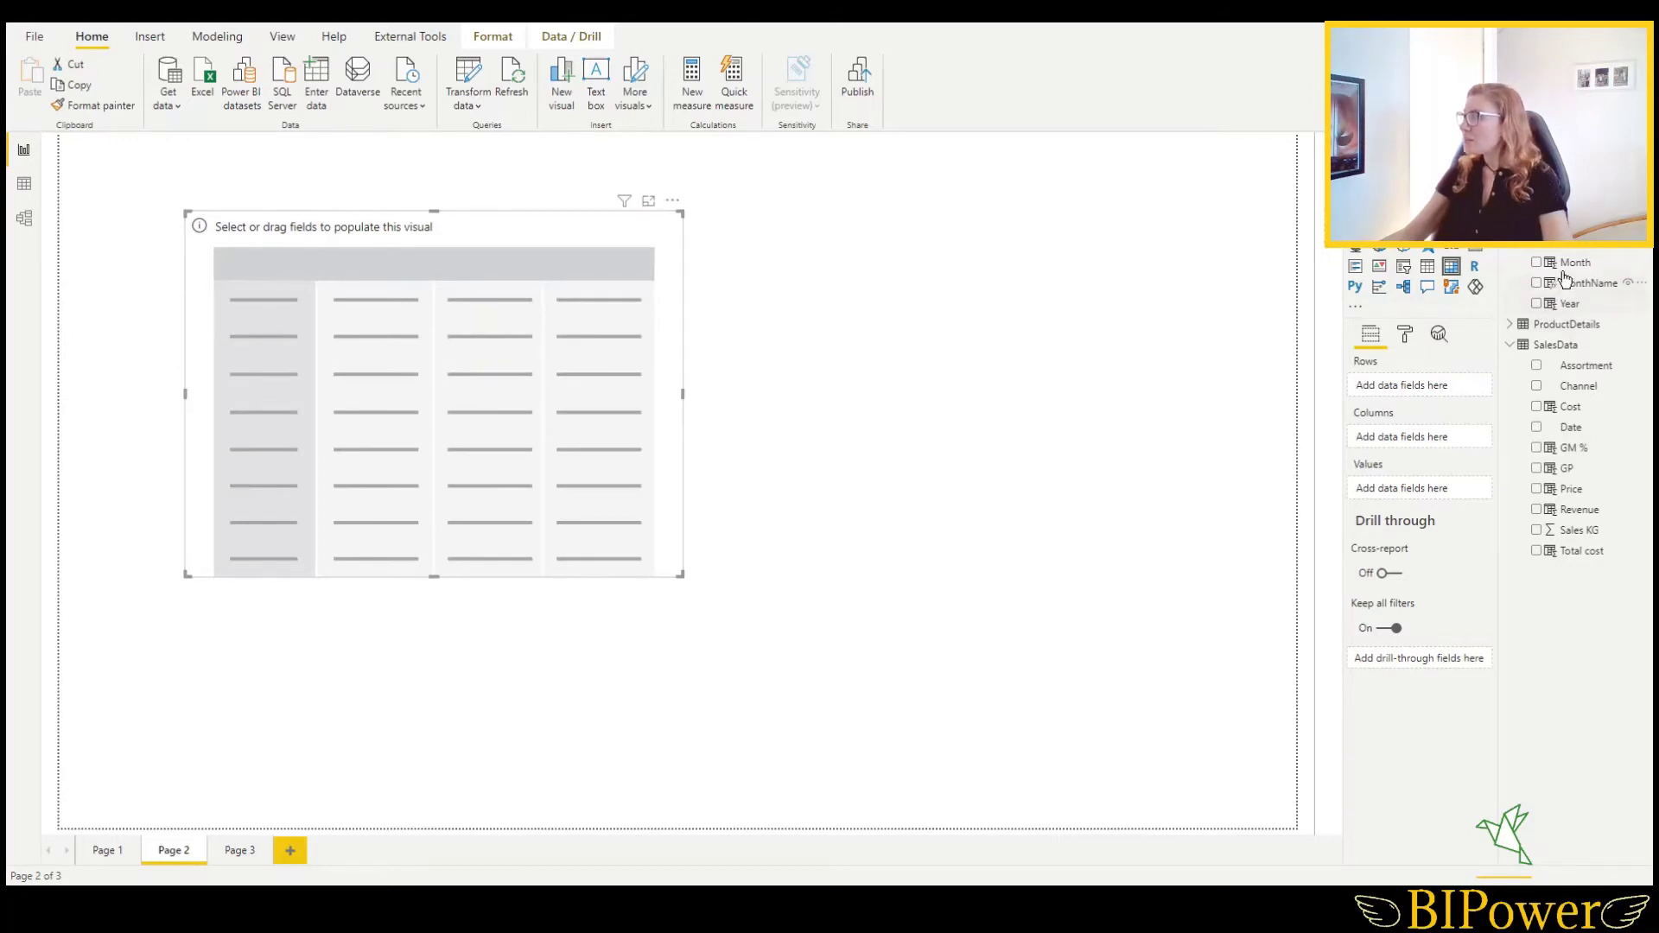
Fill the matrix with DateTable's Date as rows and SalesData's Revenue and Total cost as values.
left_click_drag(1583, 249, 1423, 386)
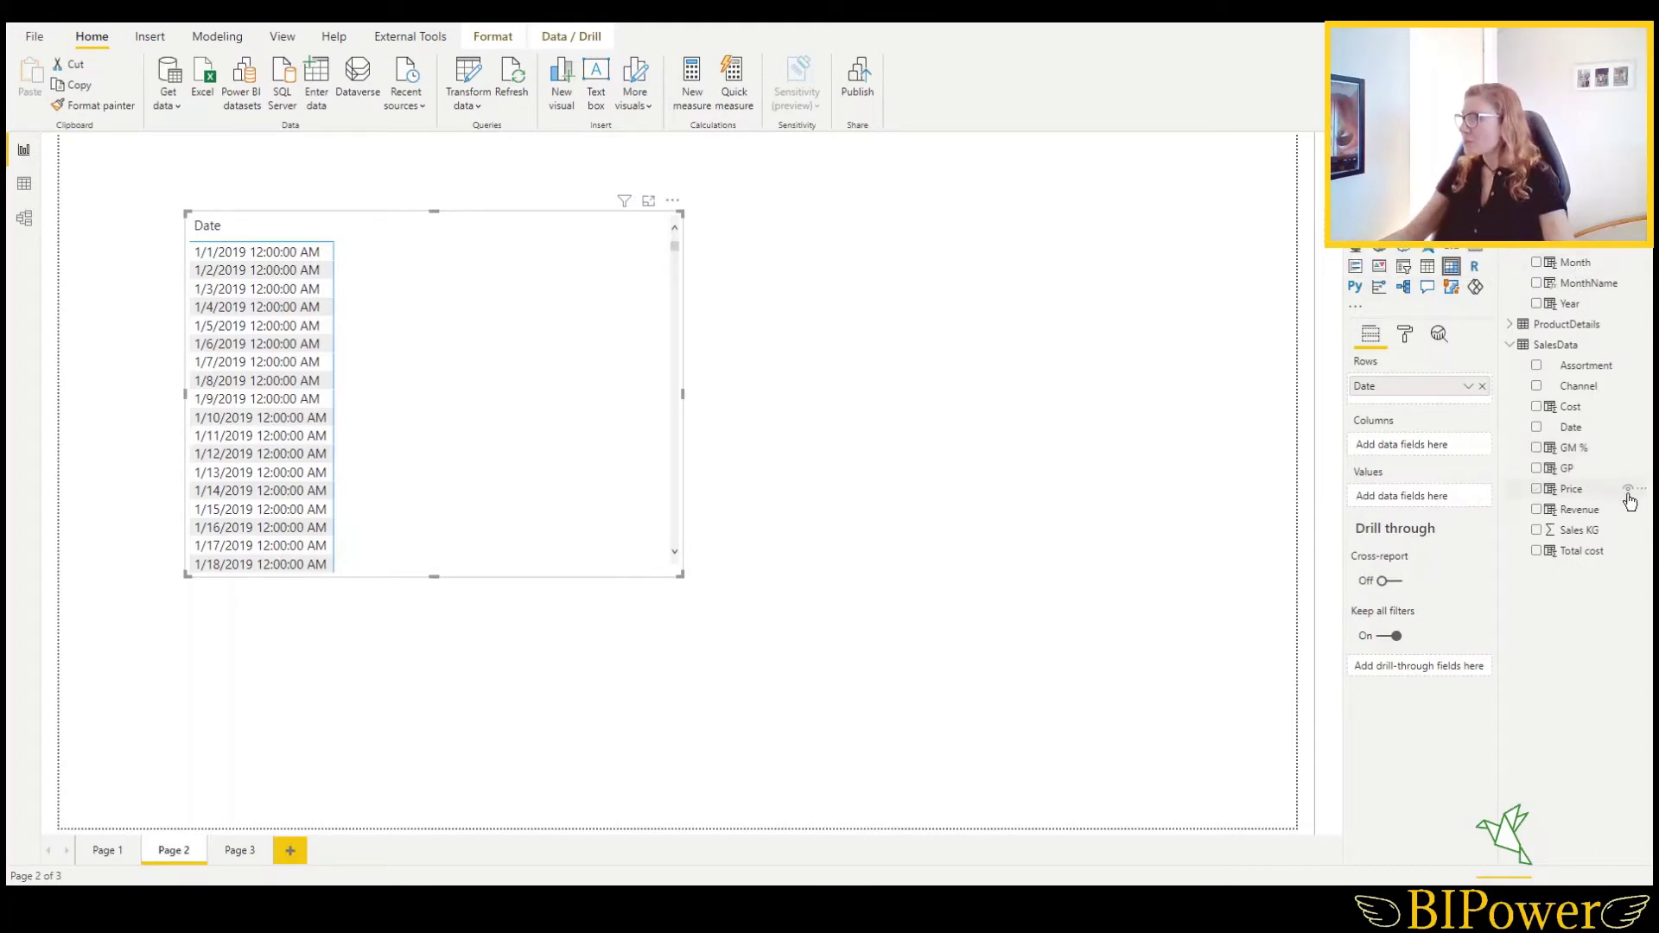
left_click_drag(1582, 514, 1445, 500)
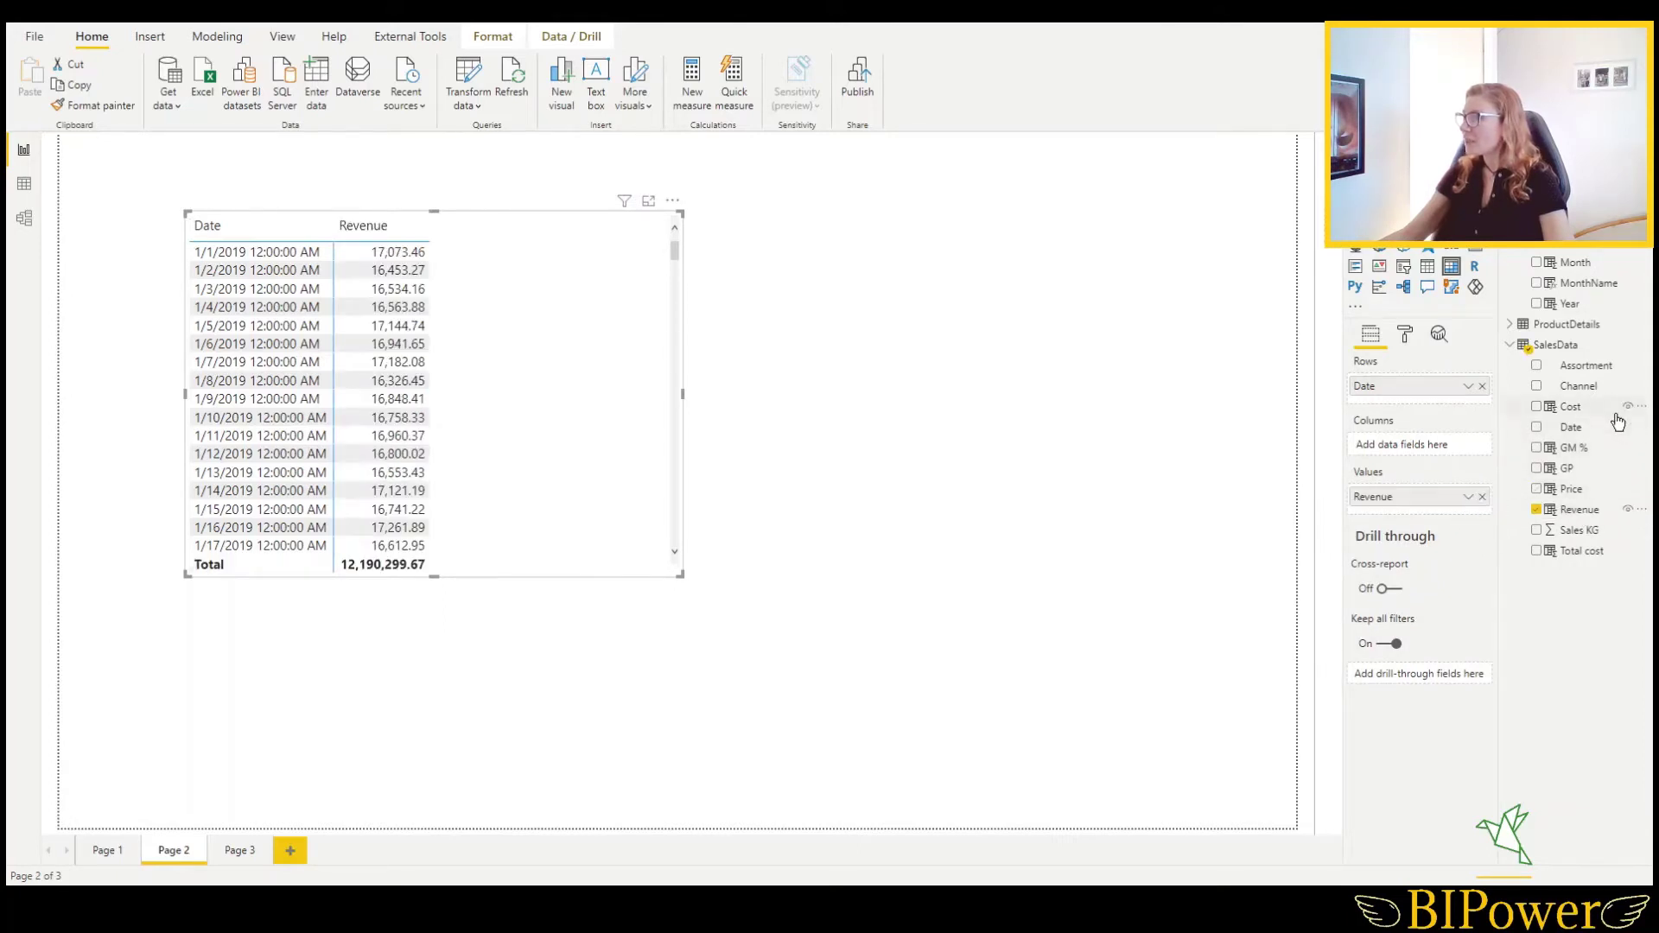
left_click_drag(1589, 562, 1438, 511)
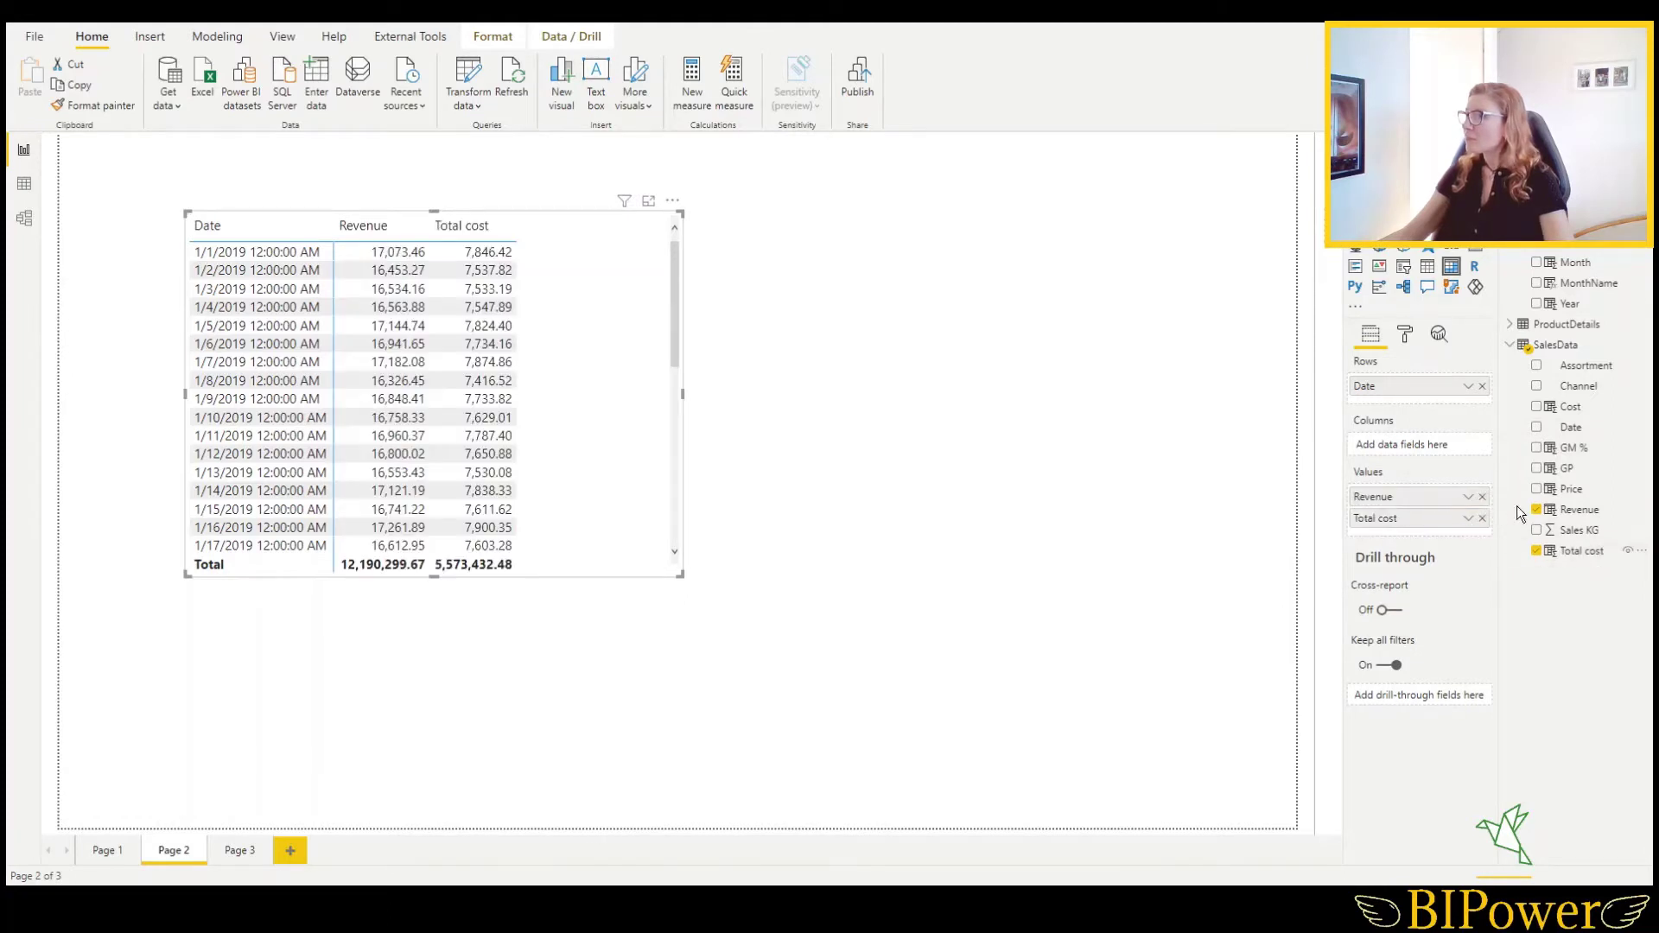
Add SalesData's GP and GM % to the matrix values and enlarge the matrix to fit all columns.
left_click_drag(1574, 473, 1434, 553)
left_click(1536, 468)
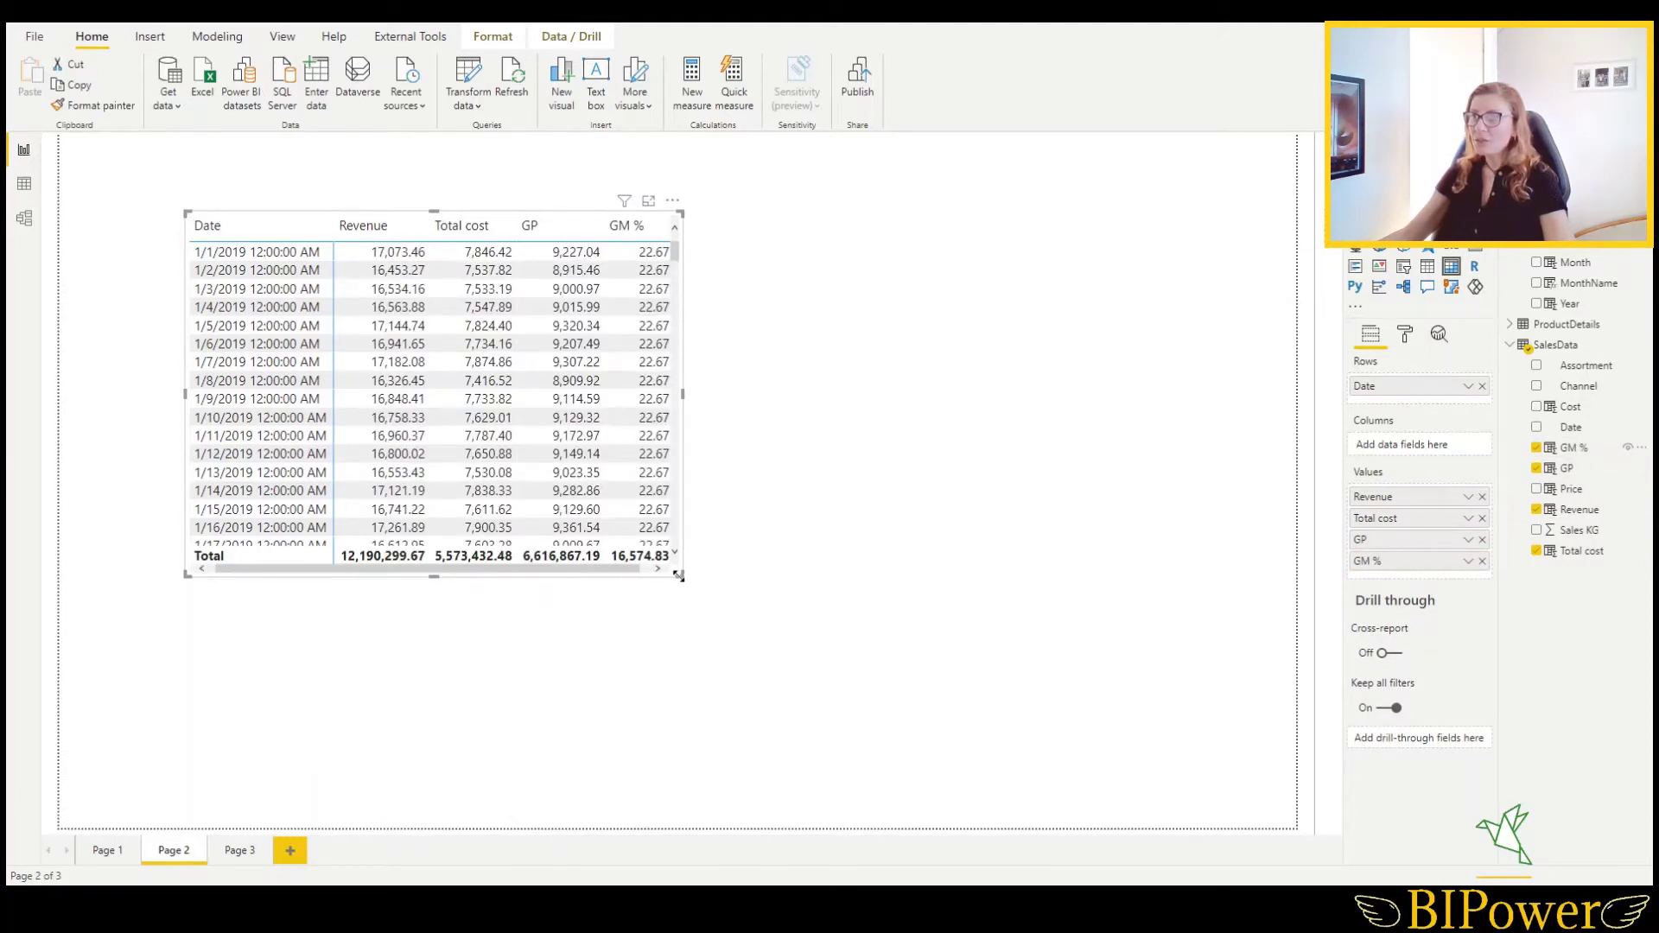
left_click_drag(679, 576, 741, 731)
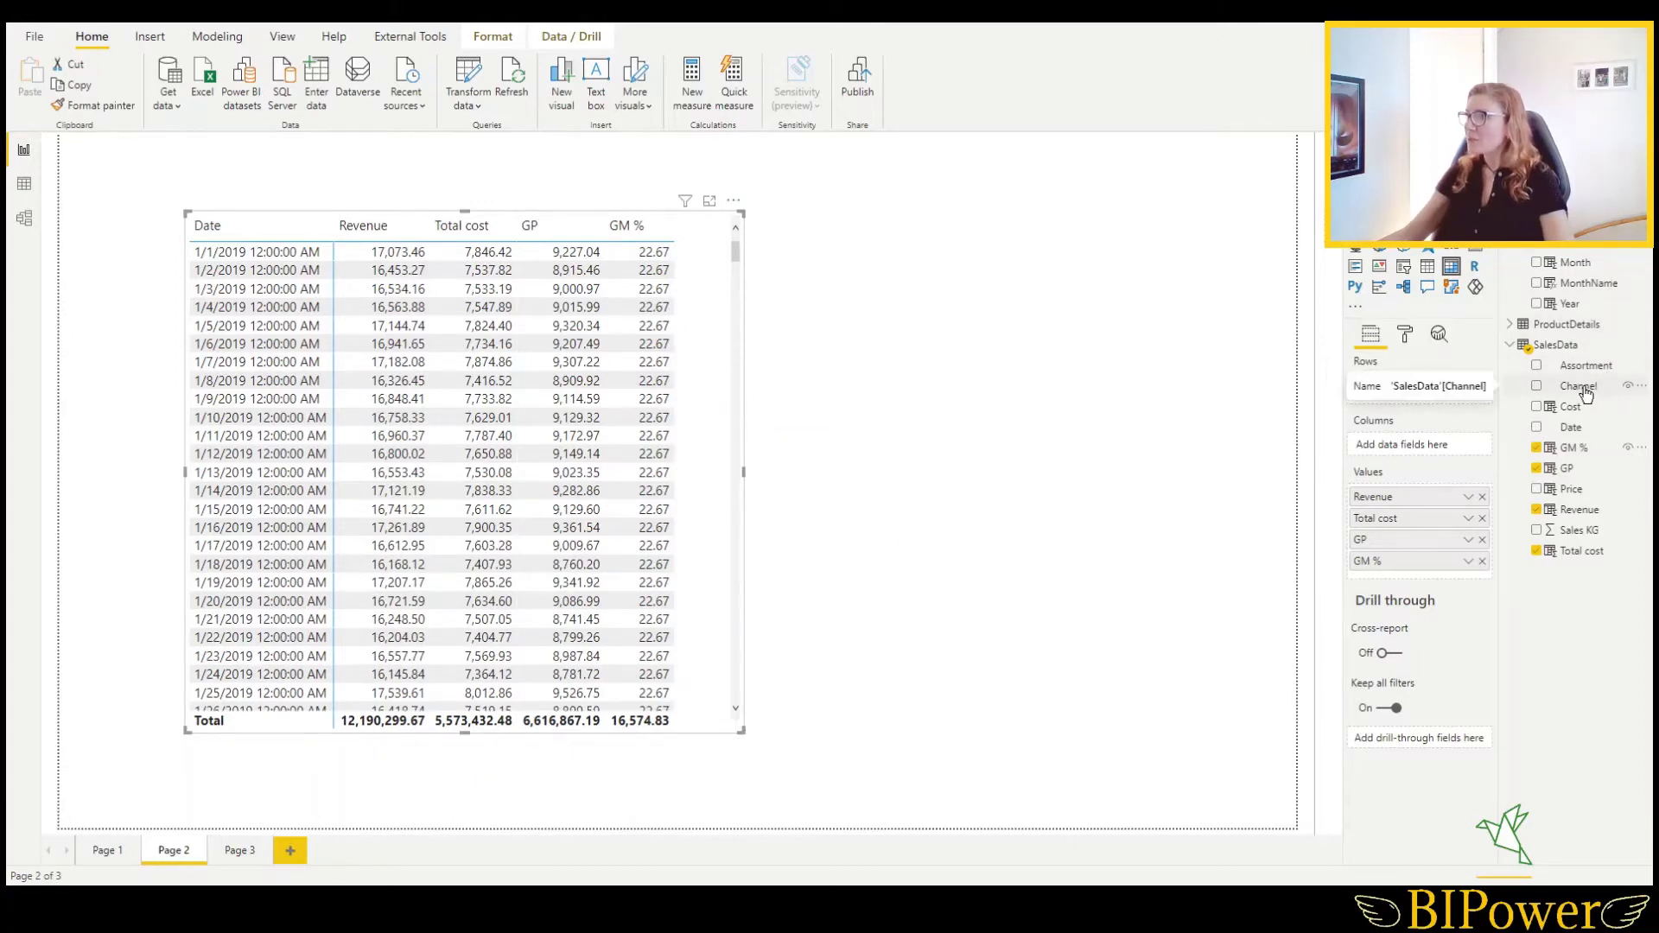
Add Channel and Assortment below Date in the matrix rows and expand 1/1/2019 down to the products of its Online channel.
left_click_drag(1586, 394, 1451, 407)
left_click_drag(1583, 366, 1429, 417)
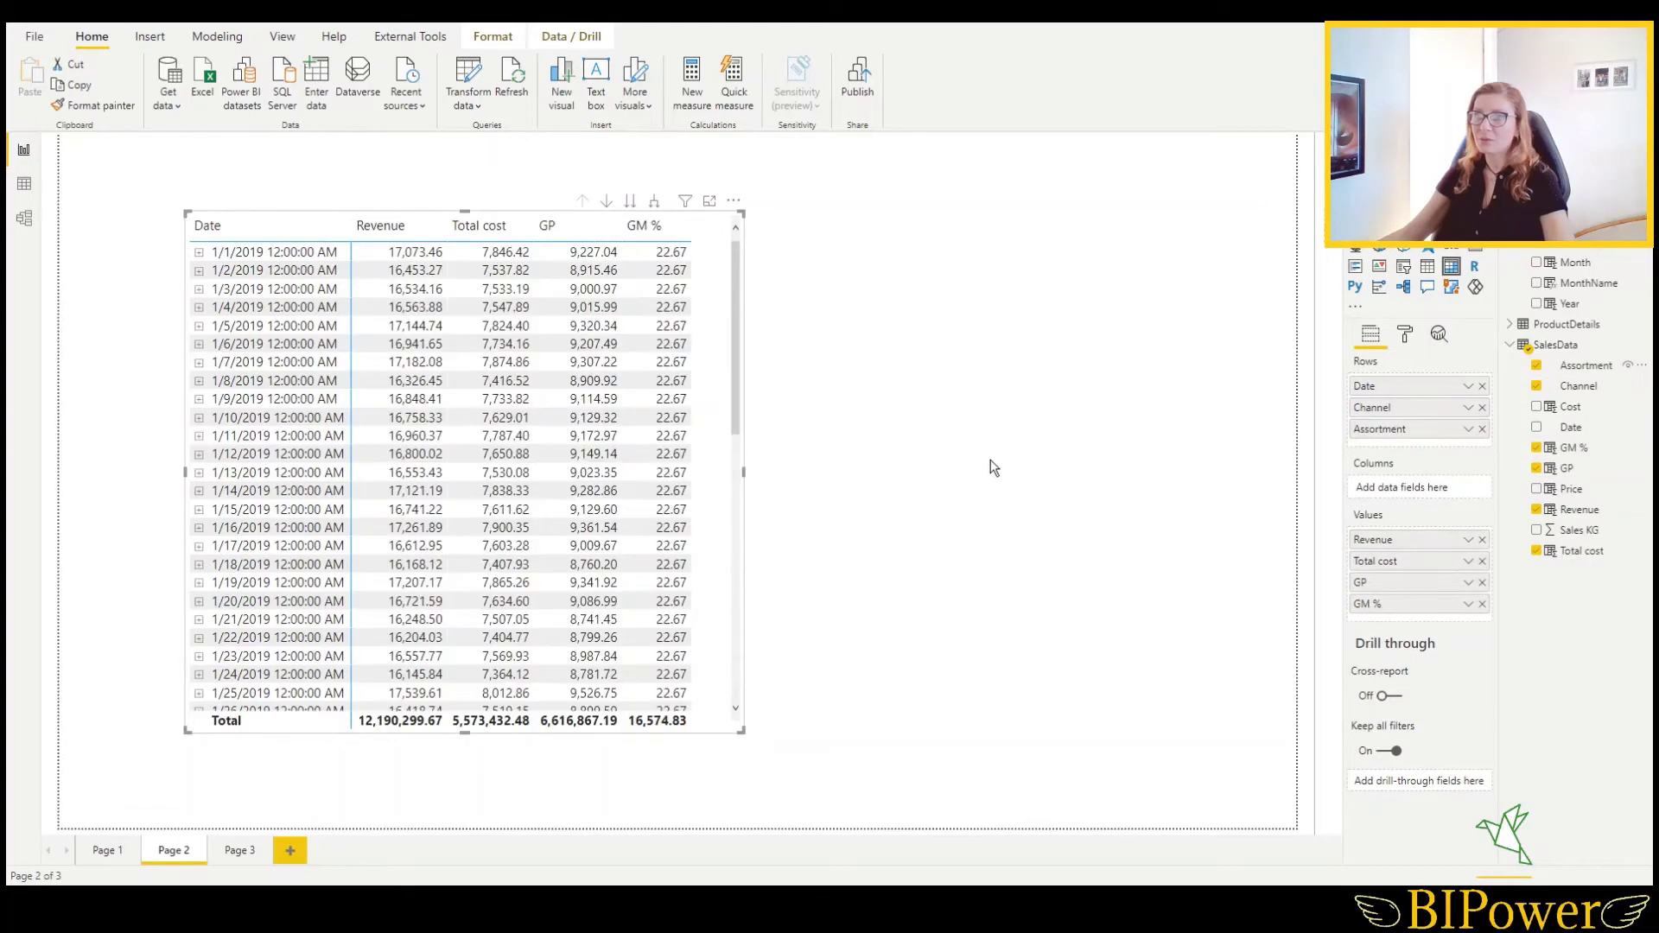
left_click(199, 255)
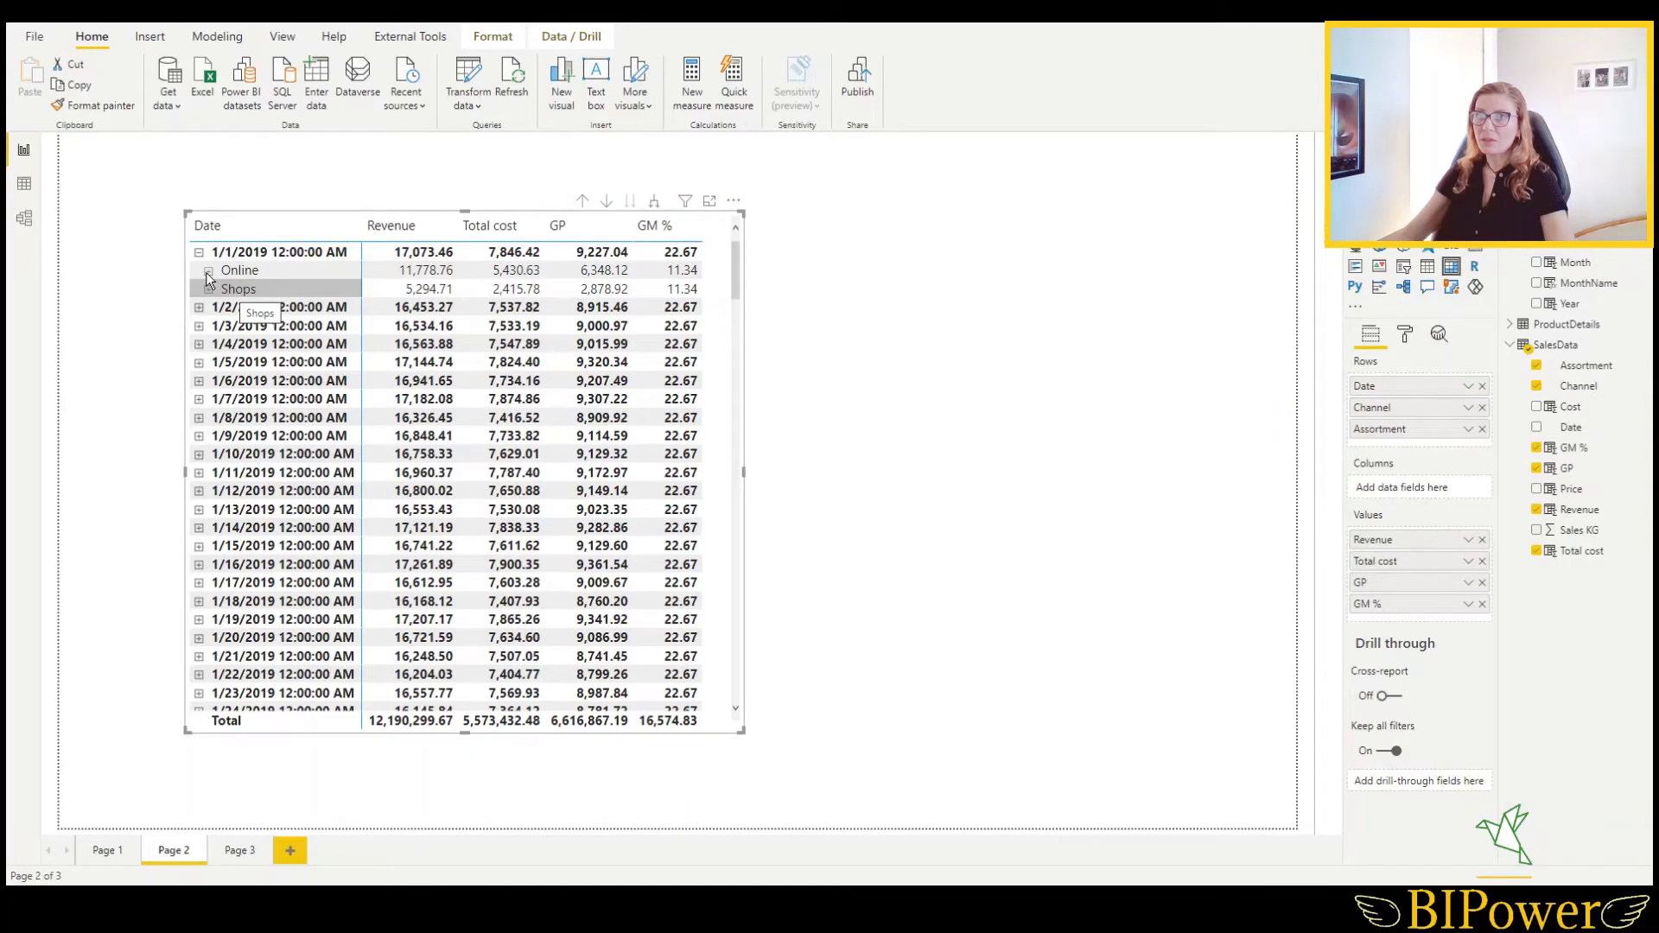
left_click(208, 272)
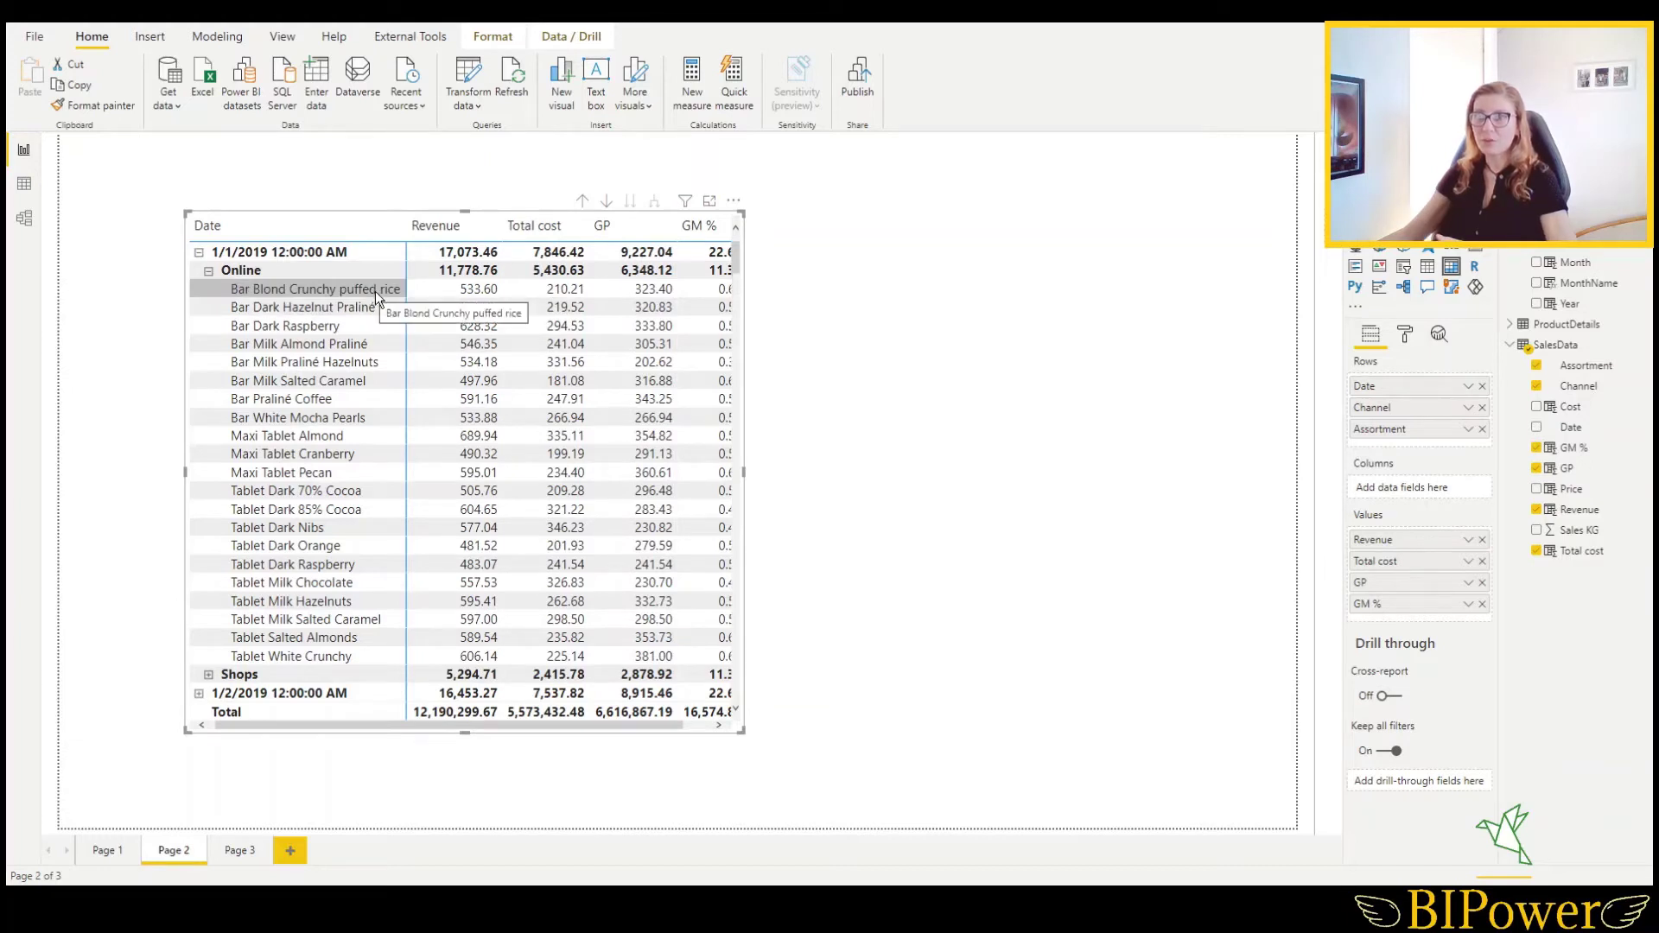
Enlarge the matrix to fit the full GM % column and highlight the GM % value of Bar Dark Hazelnut Praliné under Online.
left_click(524, 296)
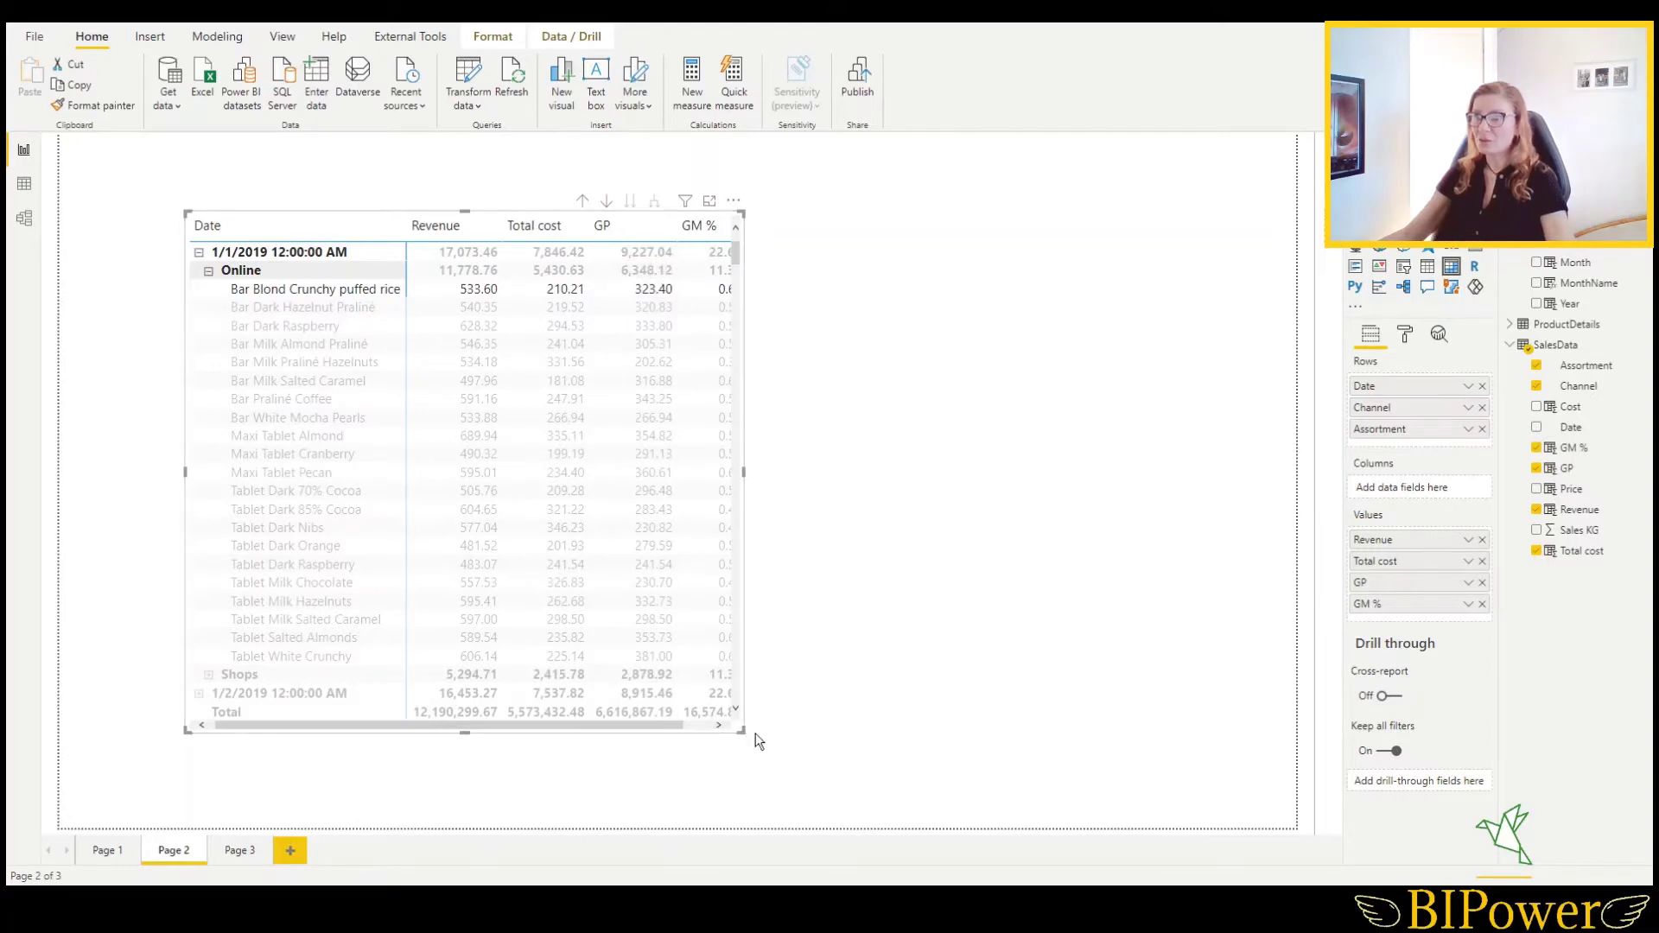
left_click_drag(742, 731, 875, 773)
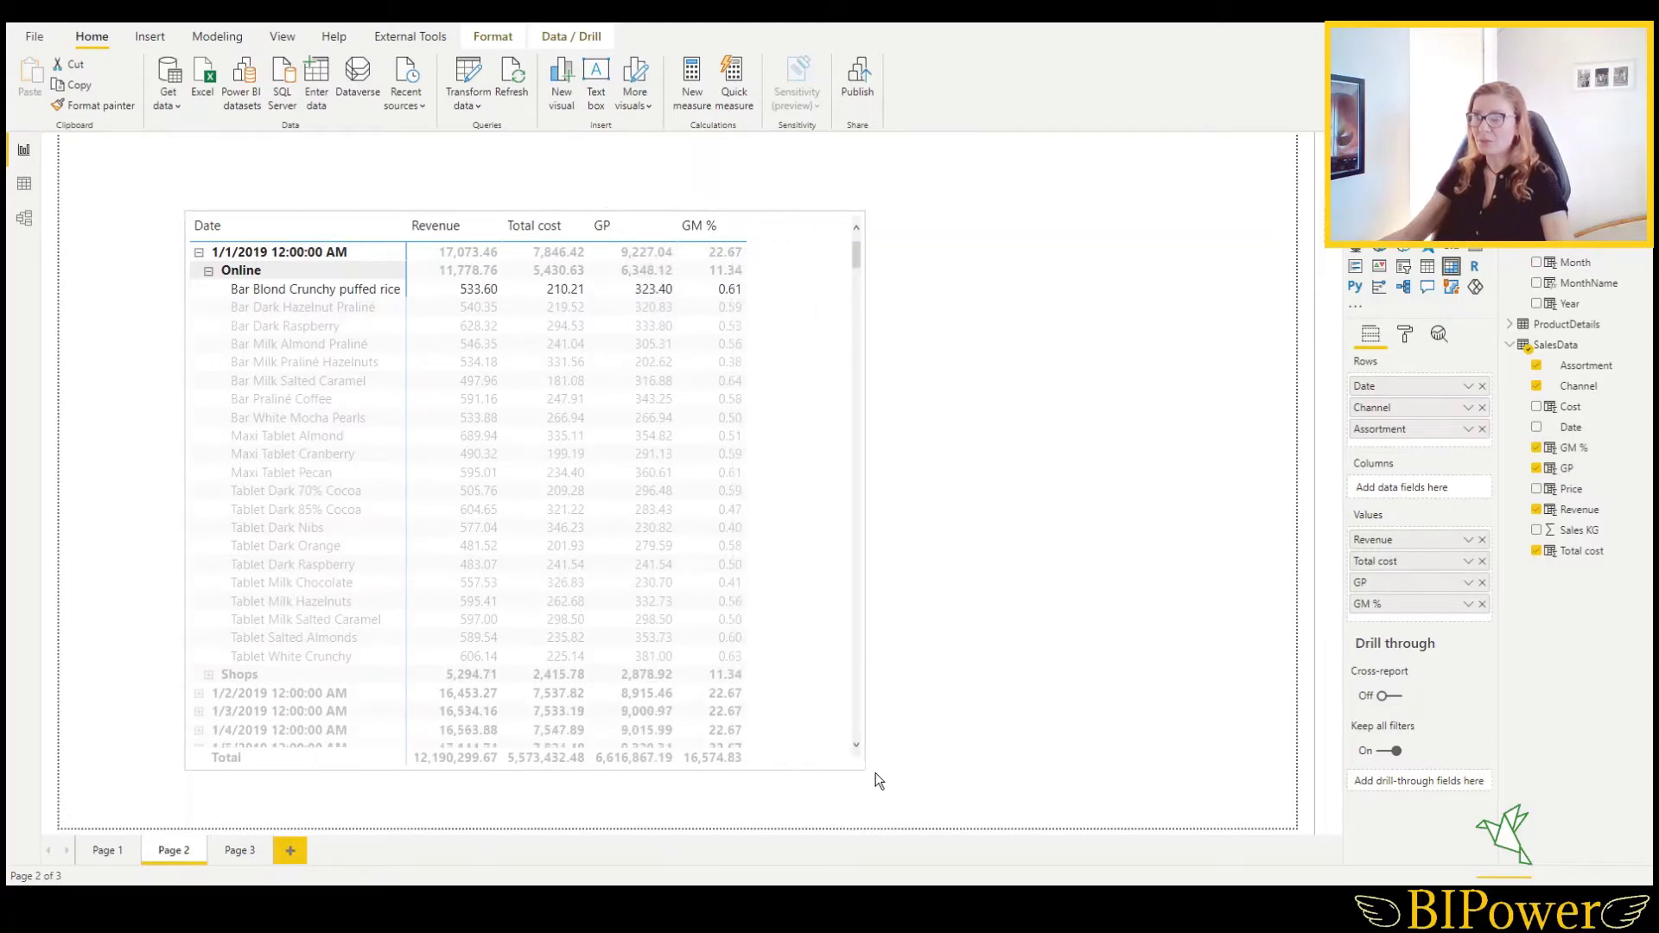
left_click(728, 310)
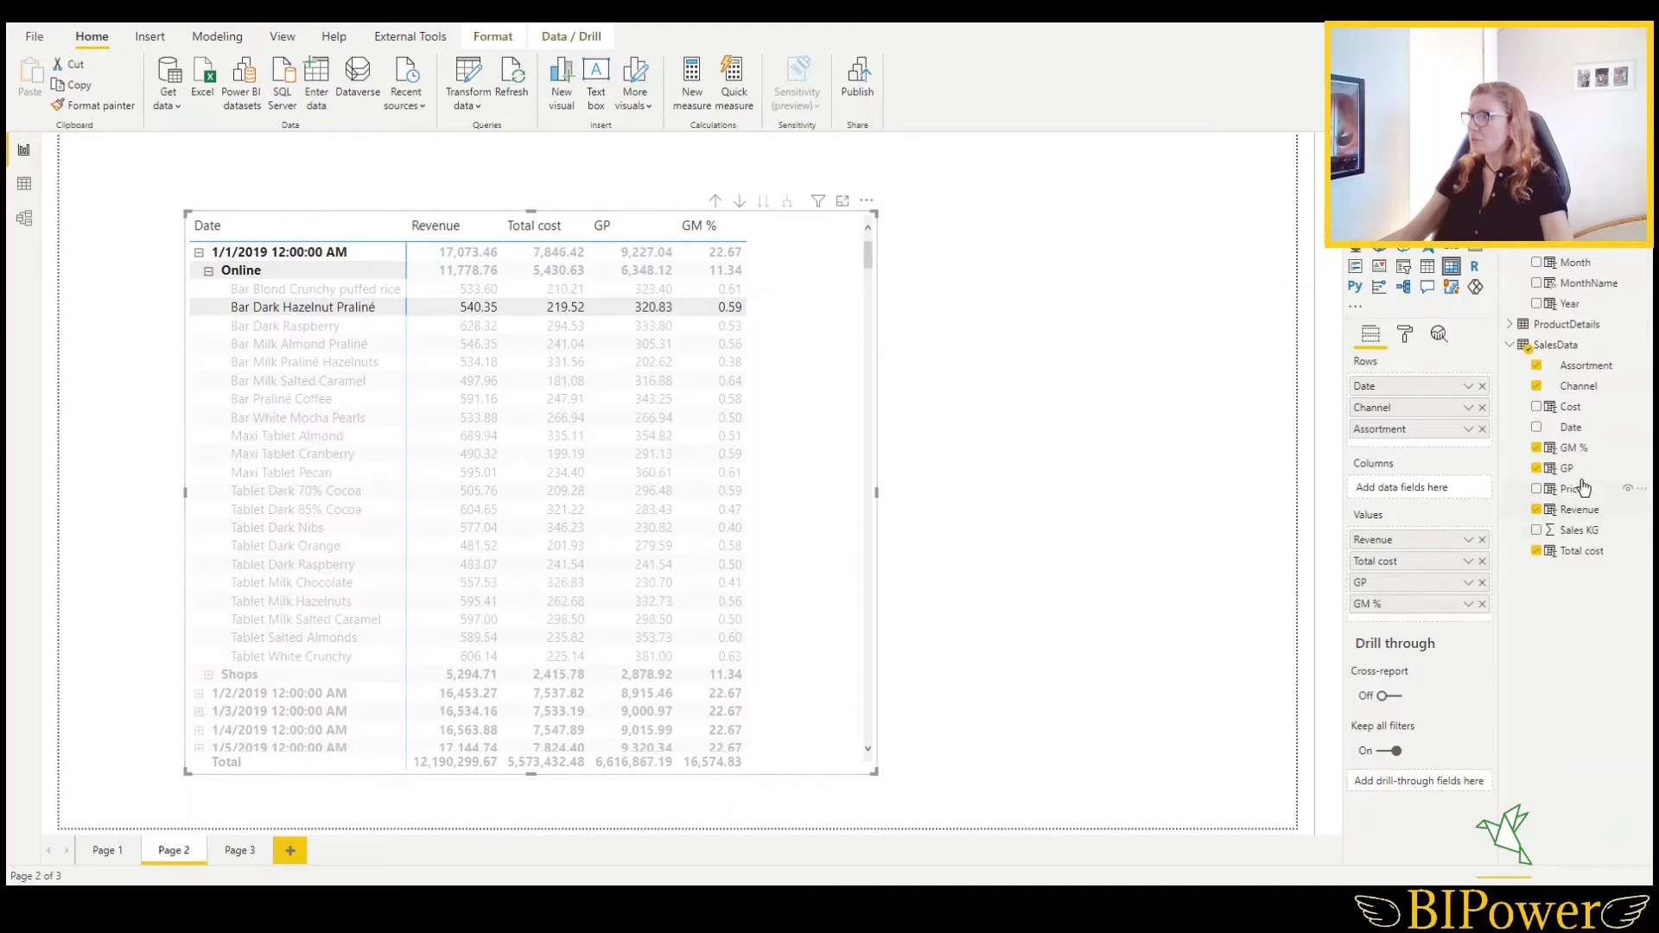
Format the GM % column as a percentage with one decimal place and clear the highlighting in the matrix.
left_click(1582, 450)
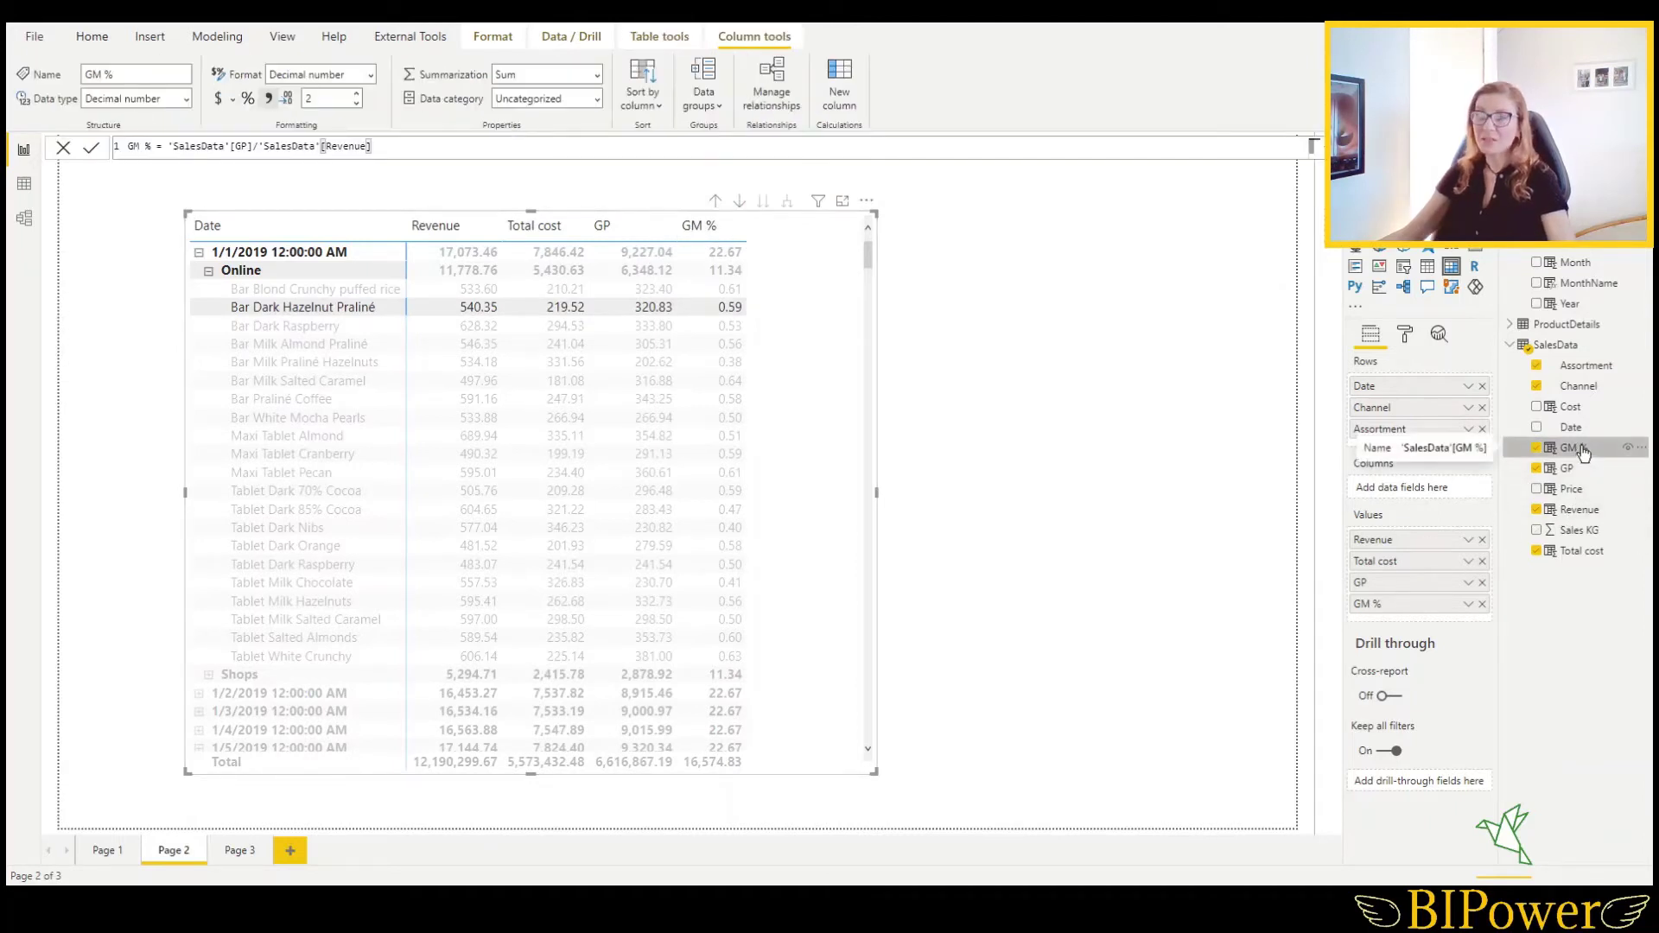
left_click(248, 100)
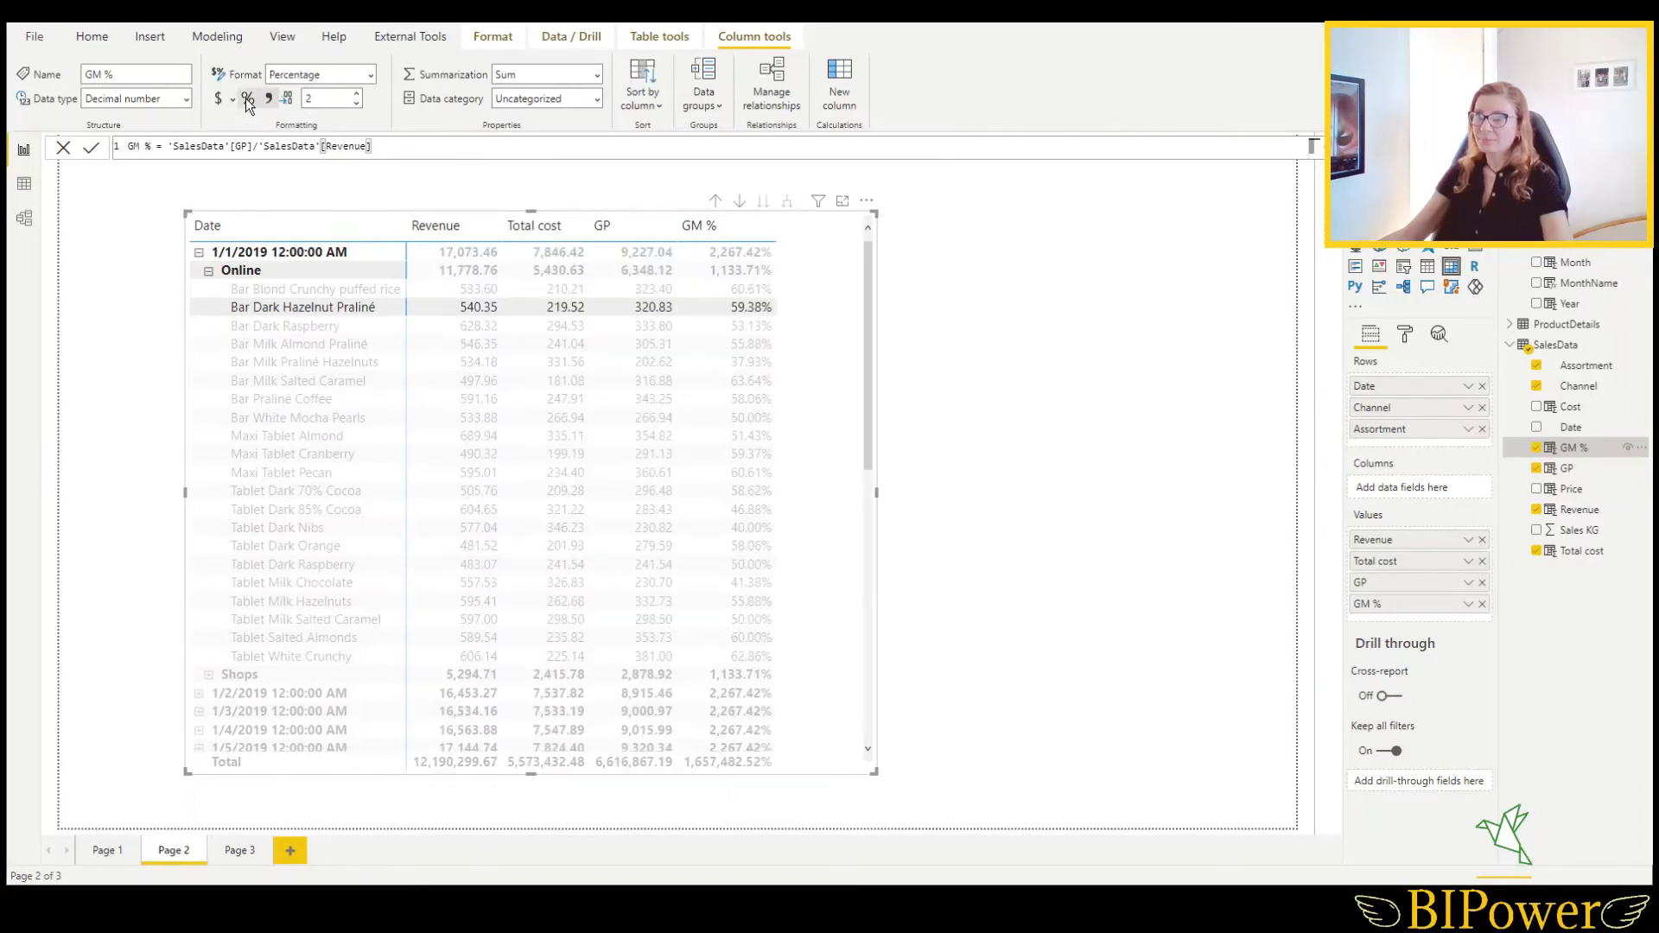
left_click(360, 101)
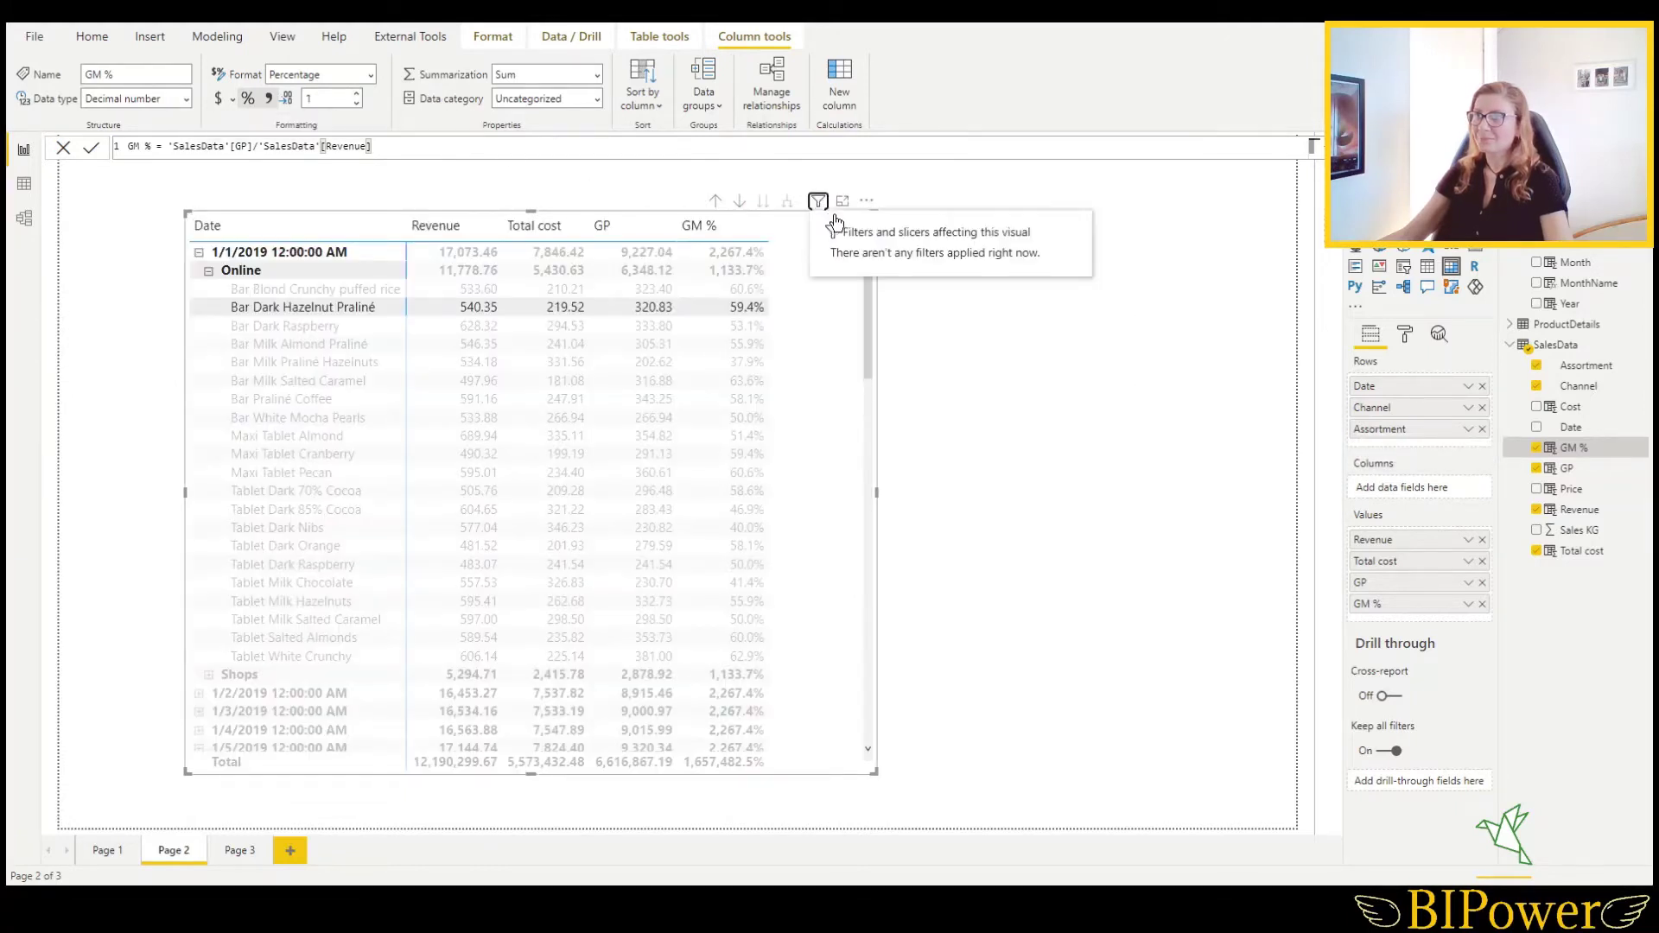
left_click_drag(867, 326, 871, 225)
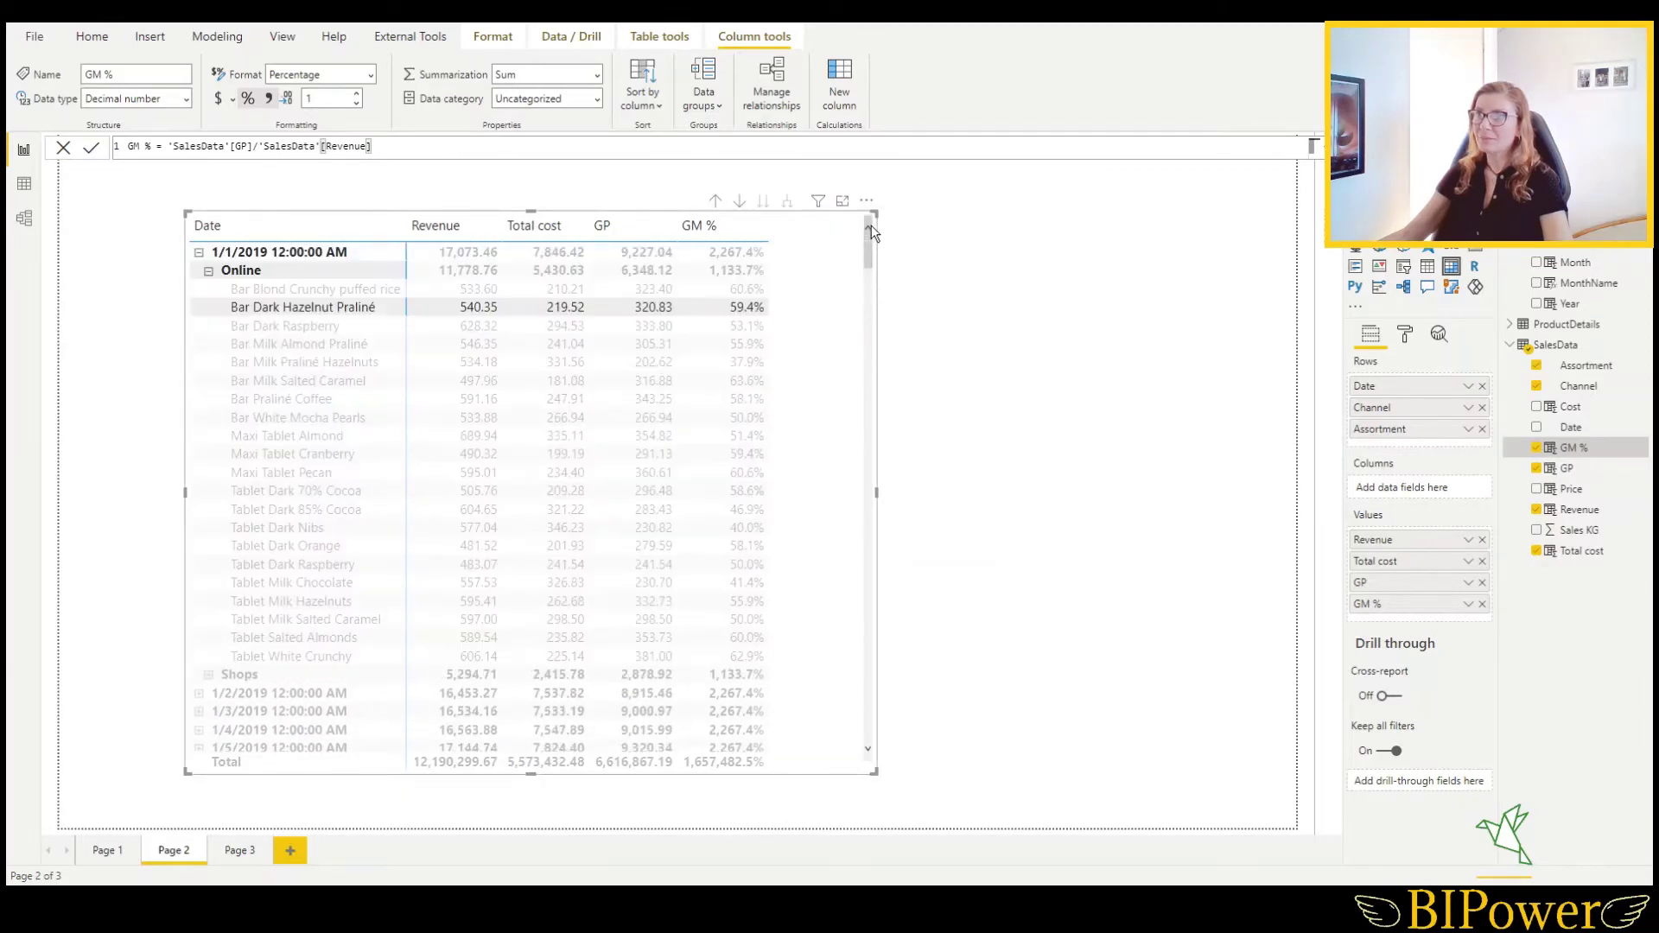
left_click(734, 288)
left_click(811, 303)
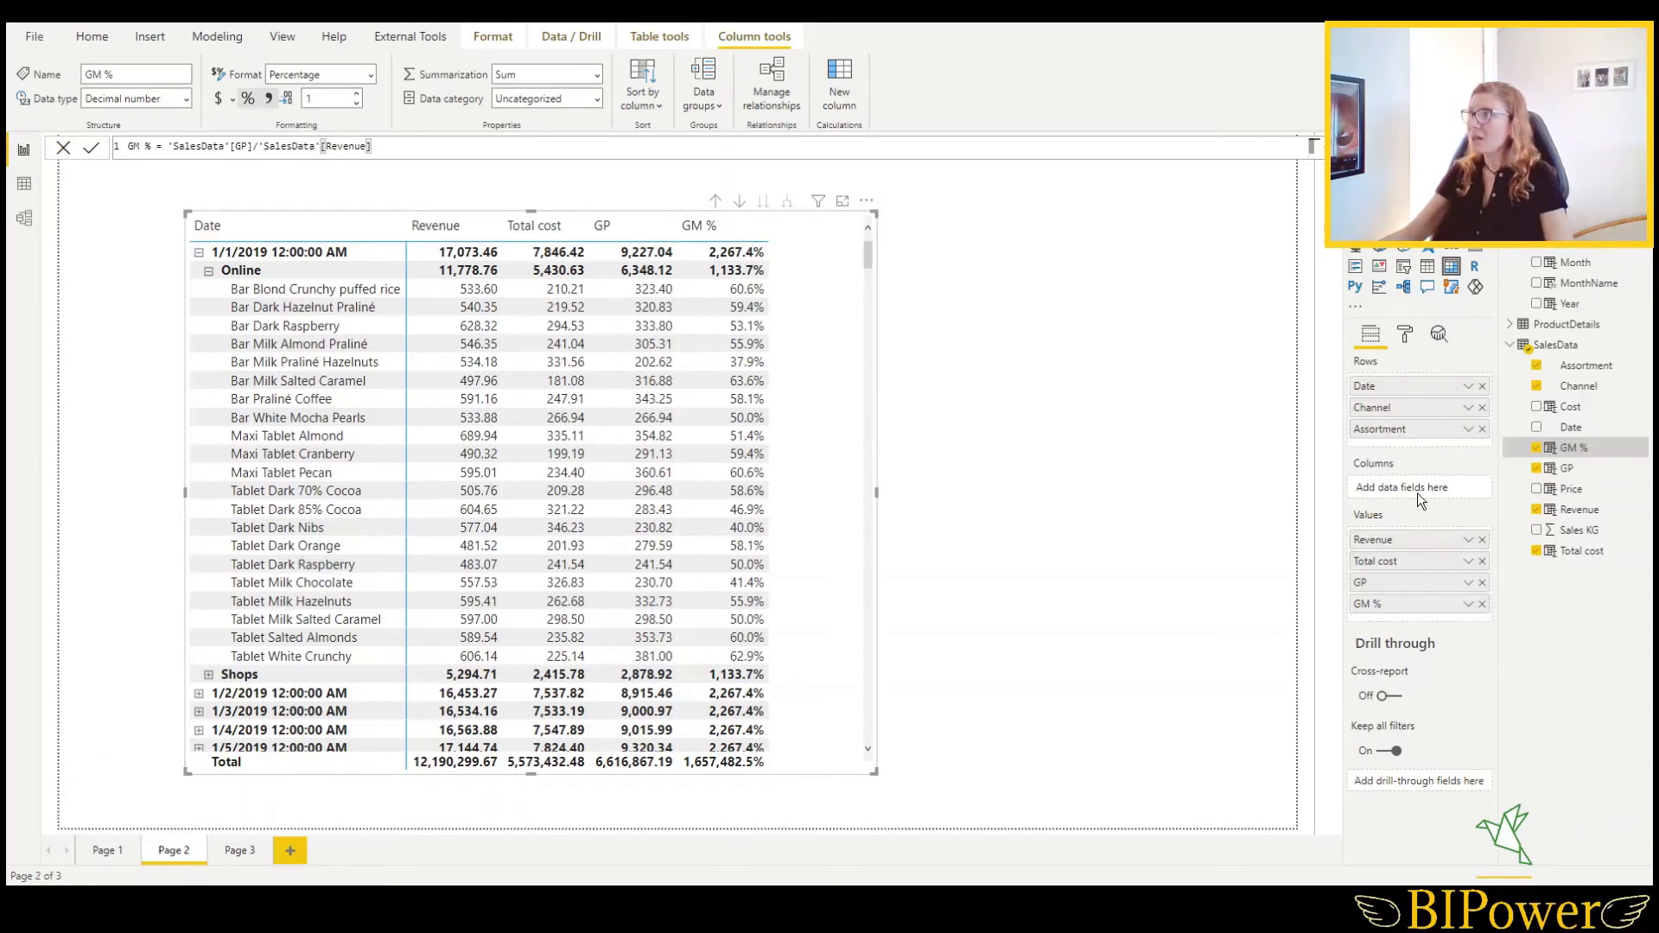
Start a new measure in the SalesData table and name it GM % M.
left_click(1555, 345)
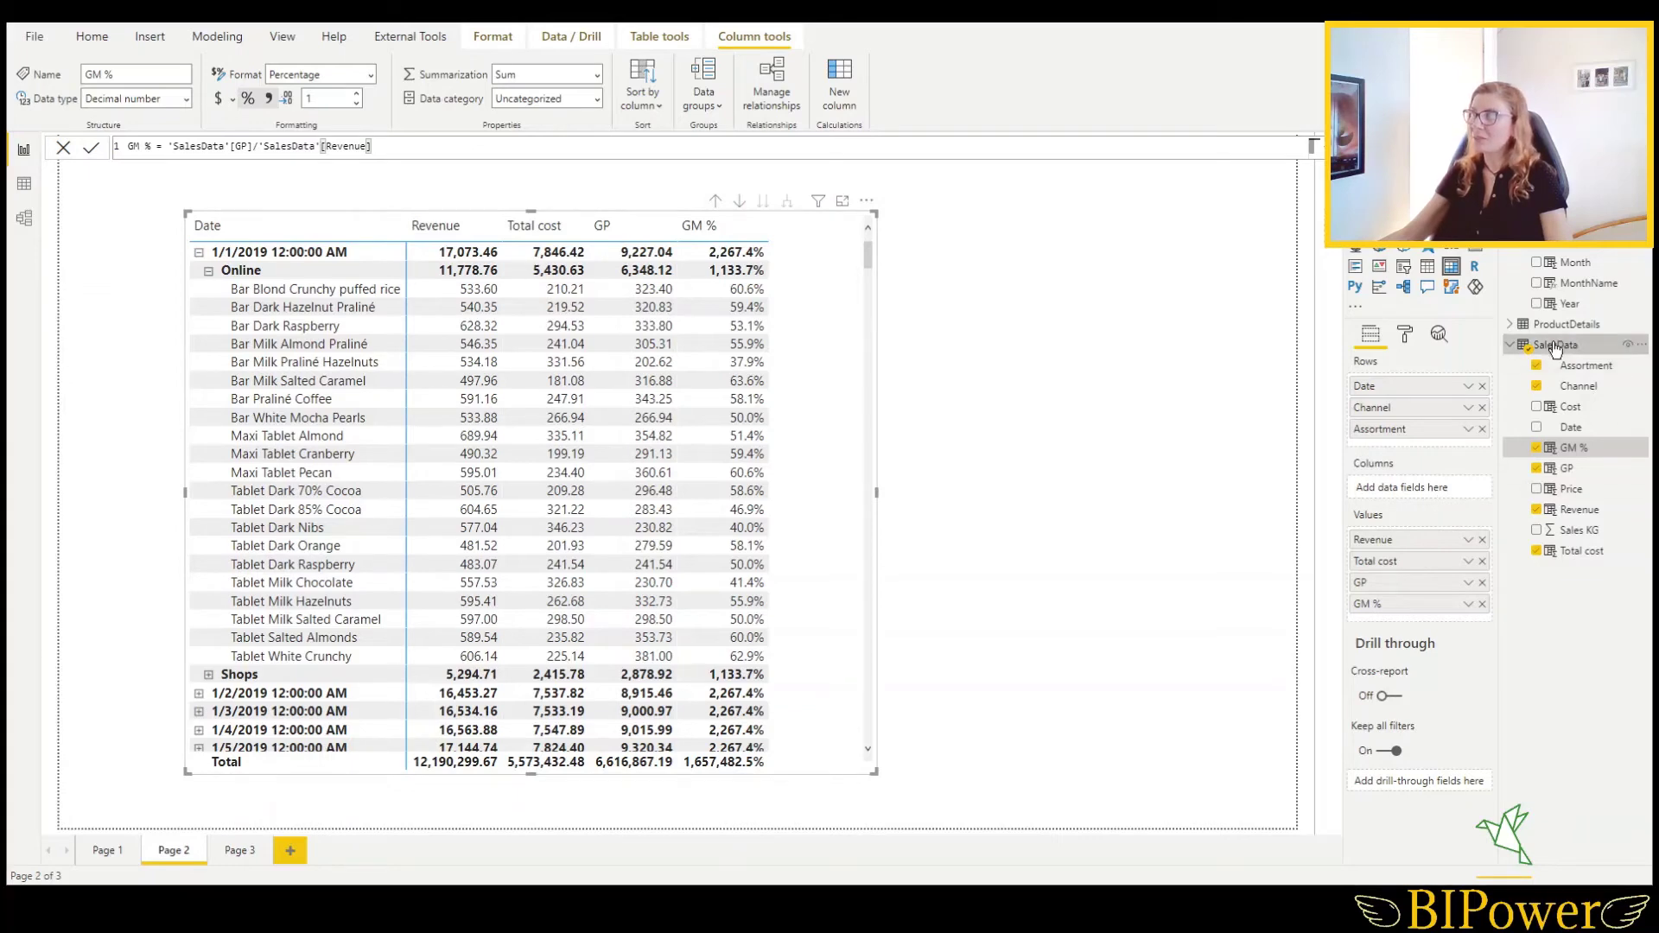
right_click(1552, 344)
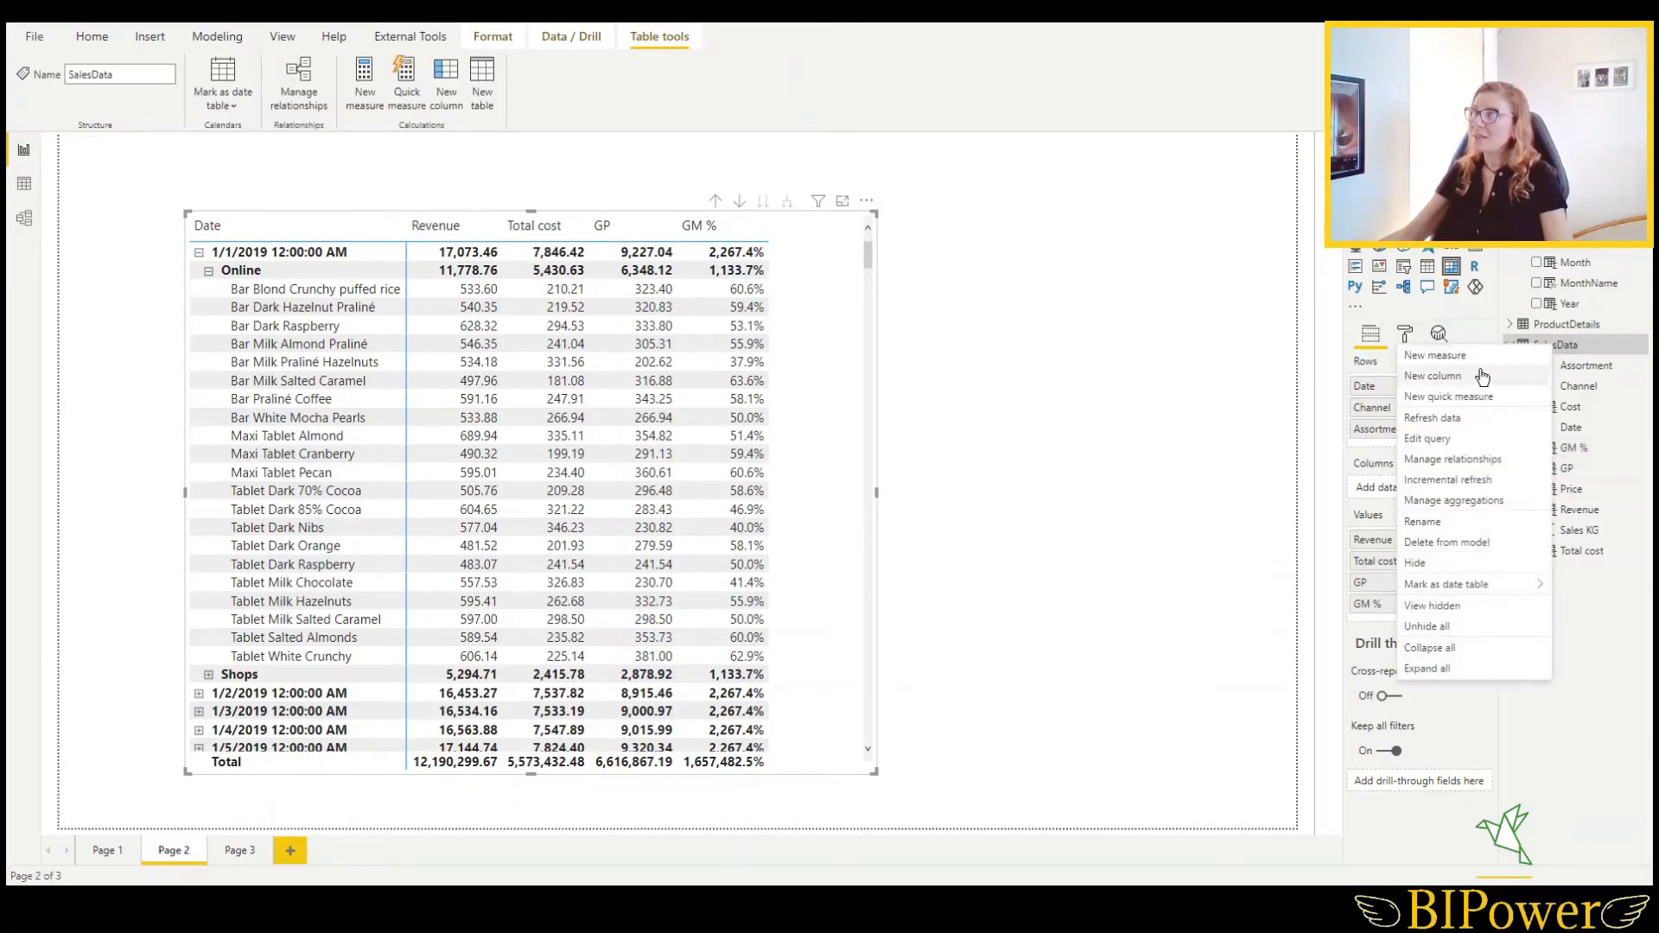
left_click(1466, 357)
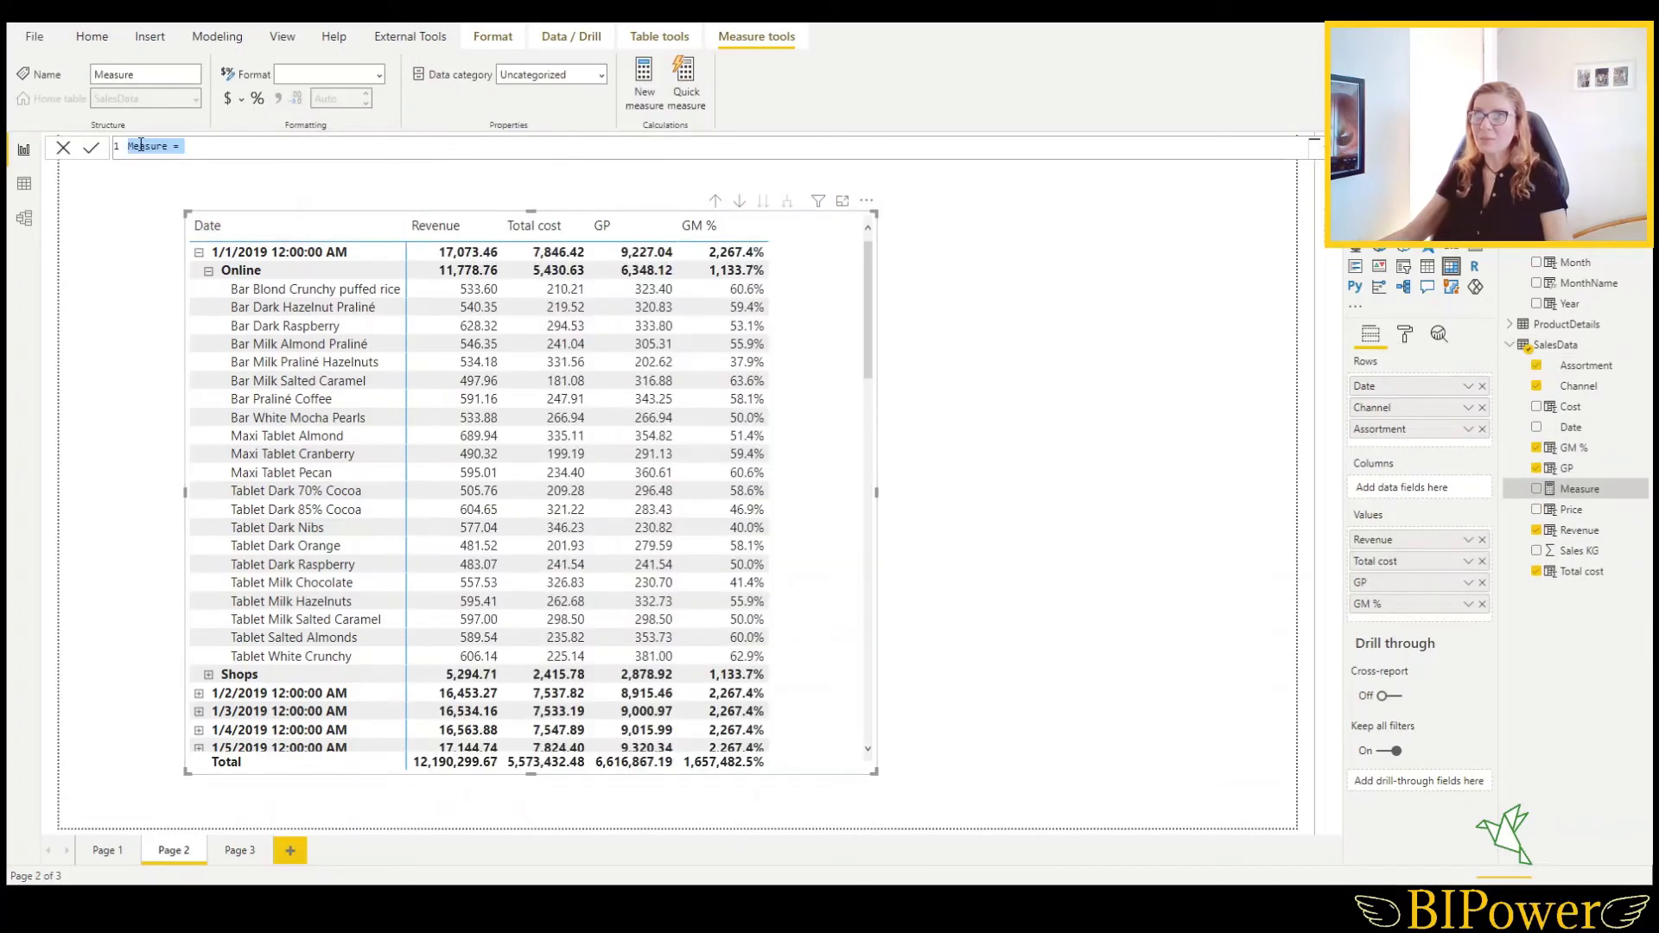
double_click(140, 145)
type("G")
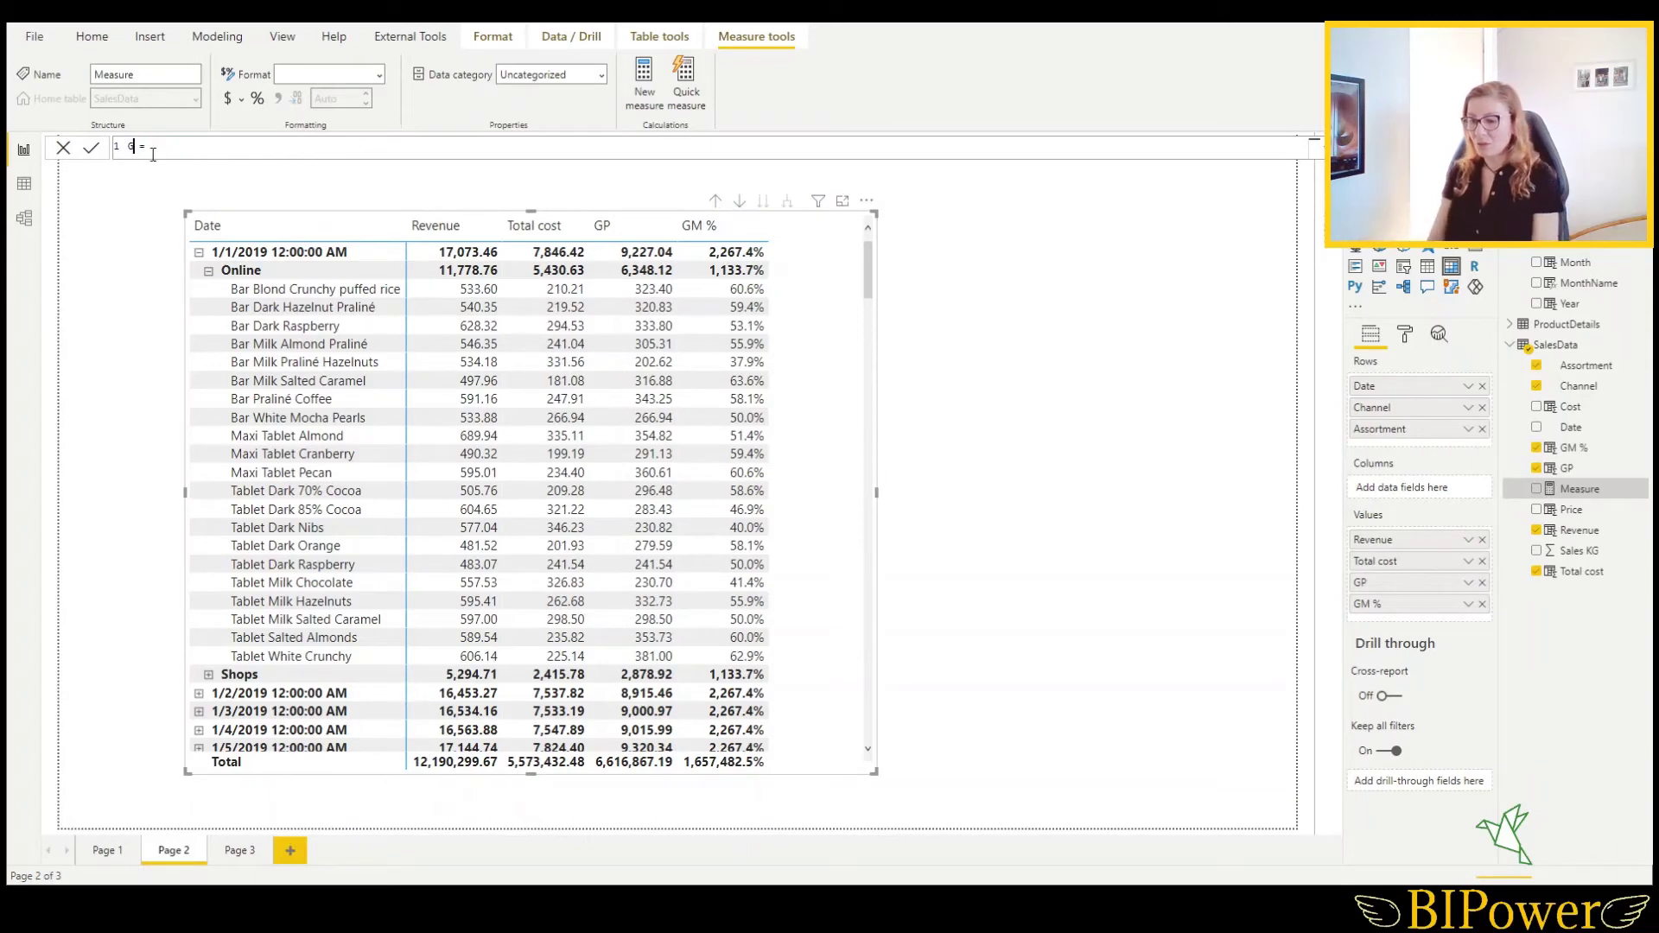
type("M %")
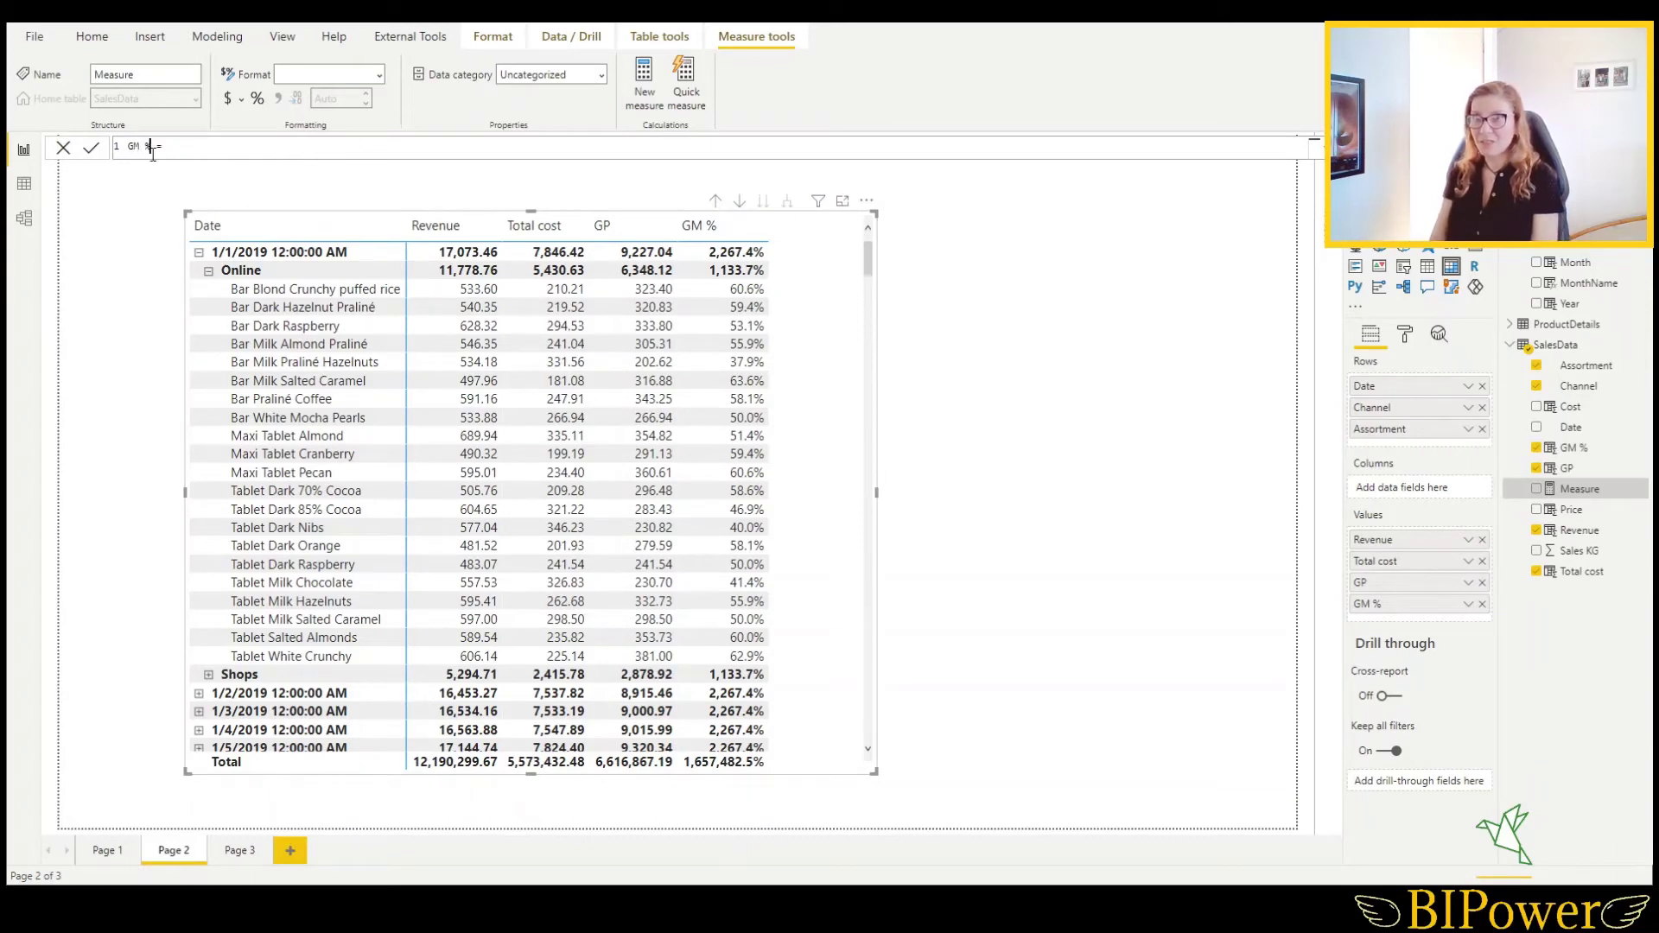
type(" M")
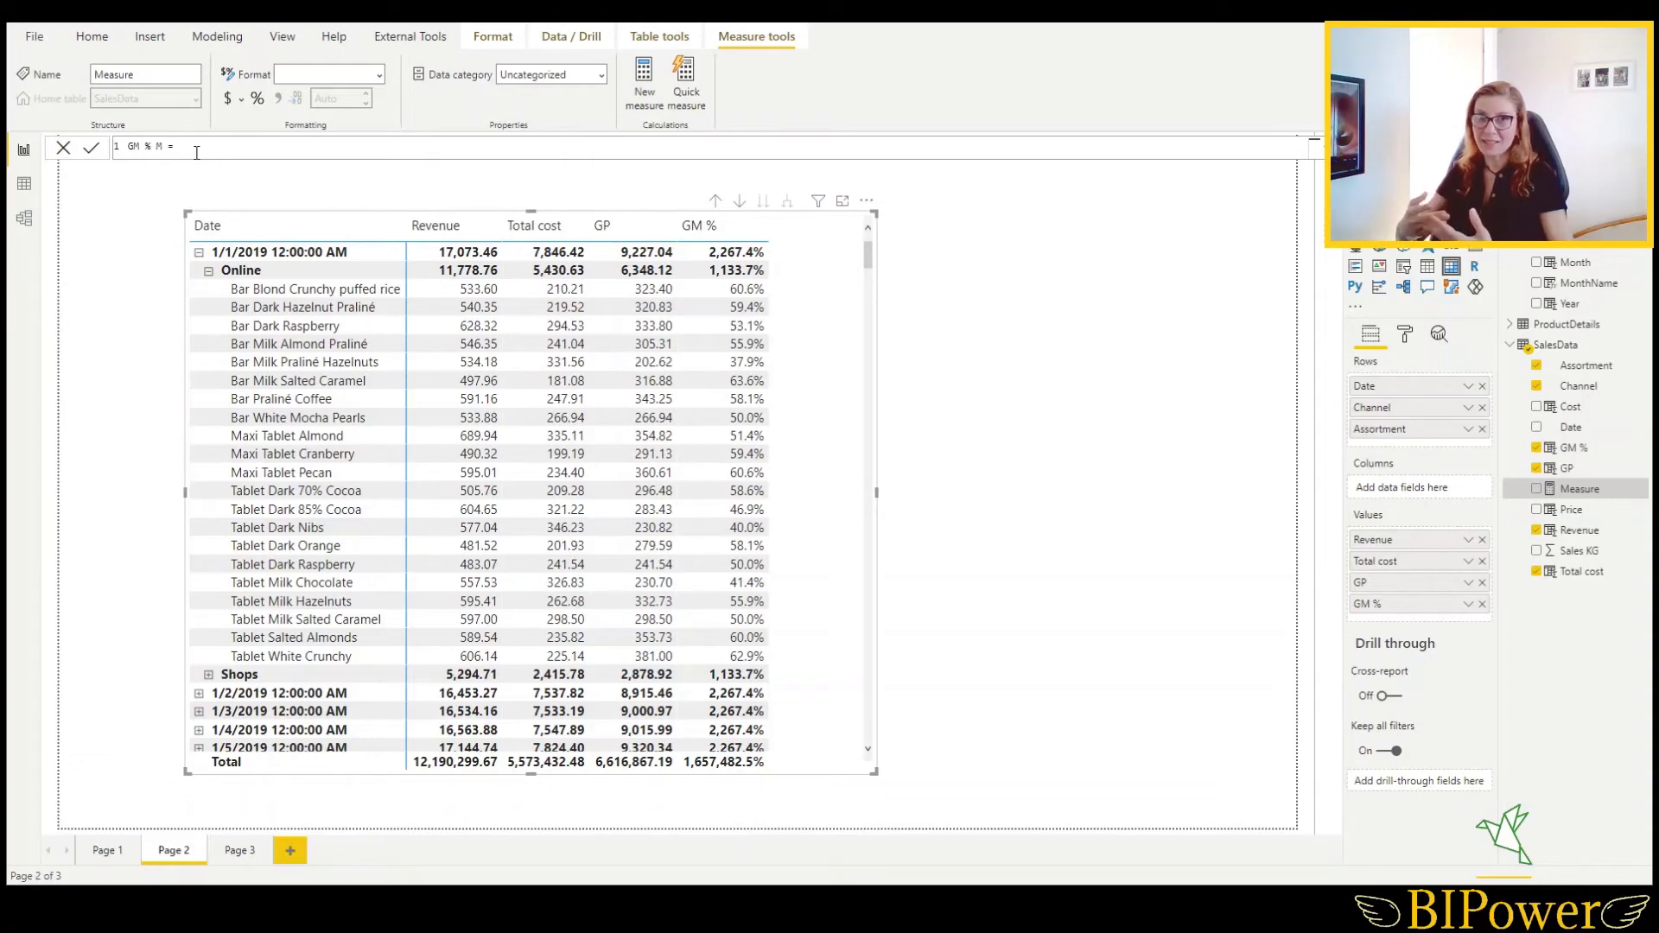
Define the GM % M measure as sum(SalesData[GP])/sum(SalesData[Revenue]).
type("sum(")
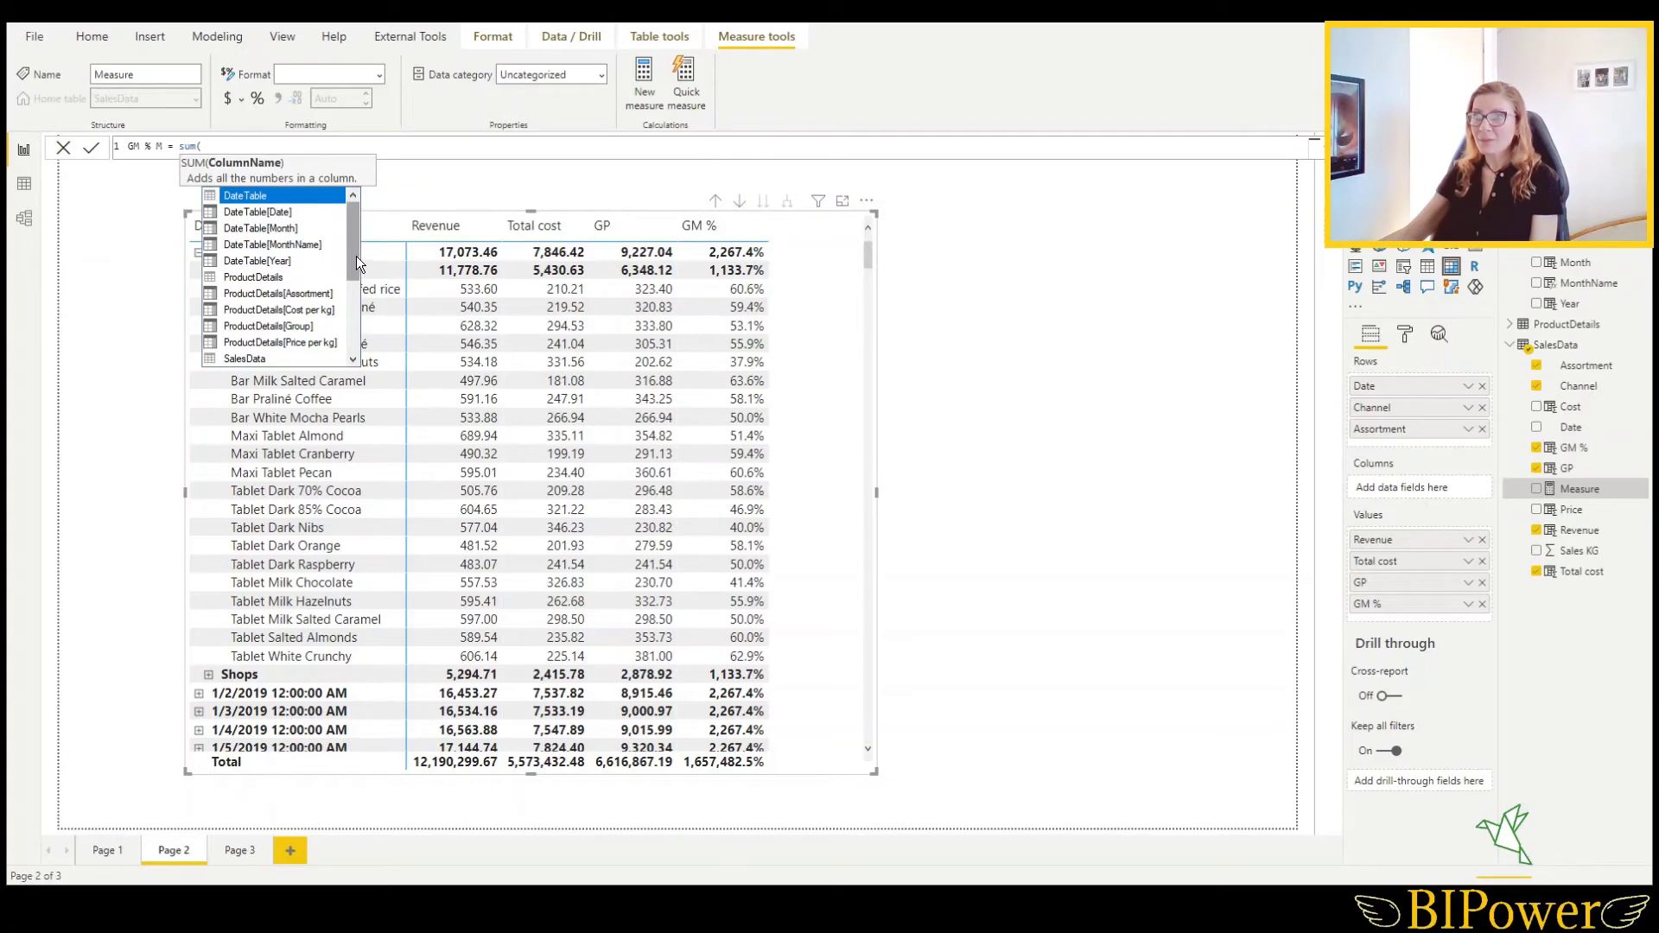
left_click_drag(354, 272, 350, 320)
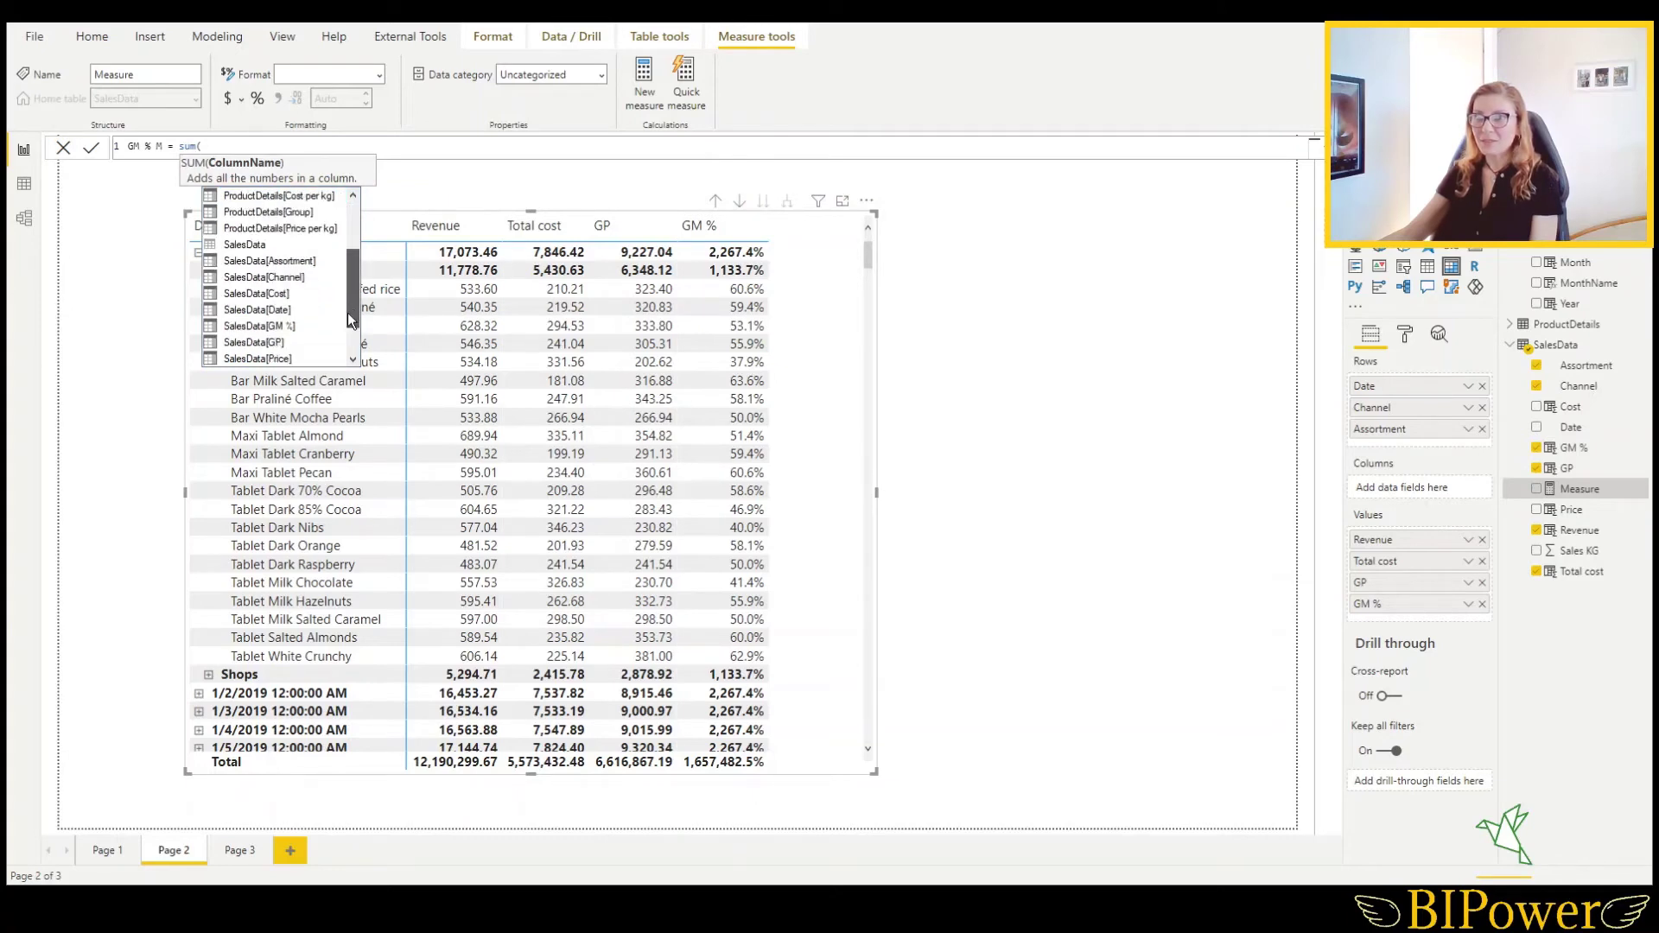
scroll(285, 343, "down", 1)
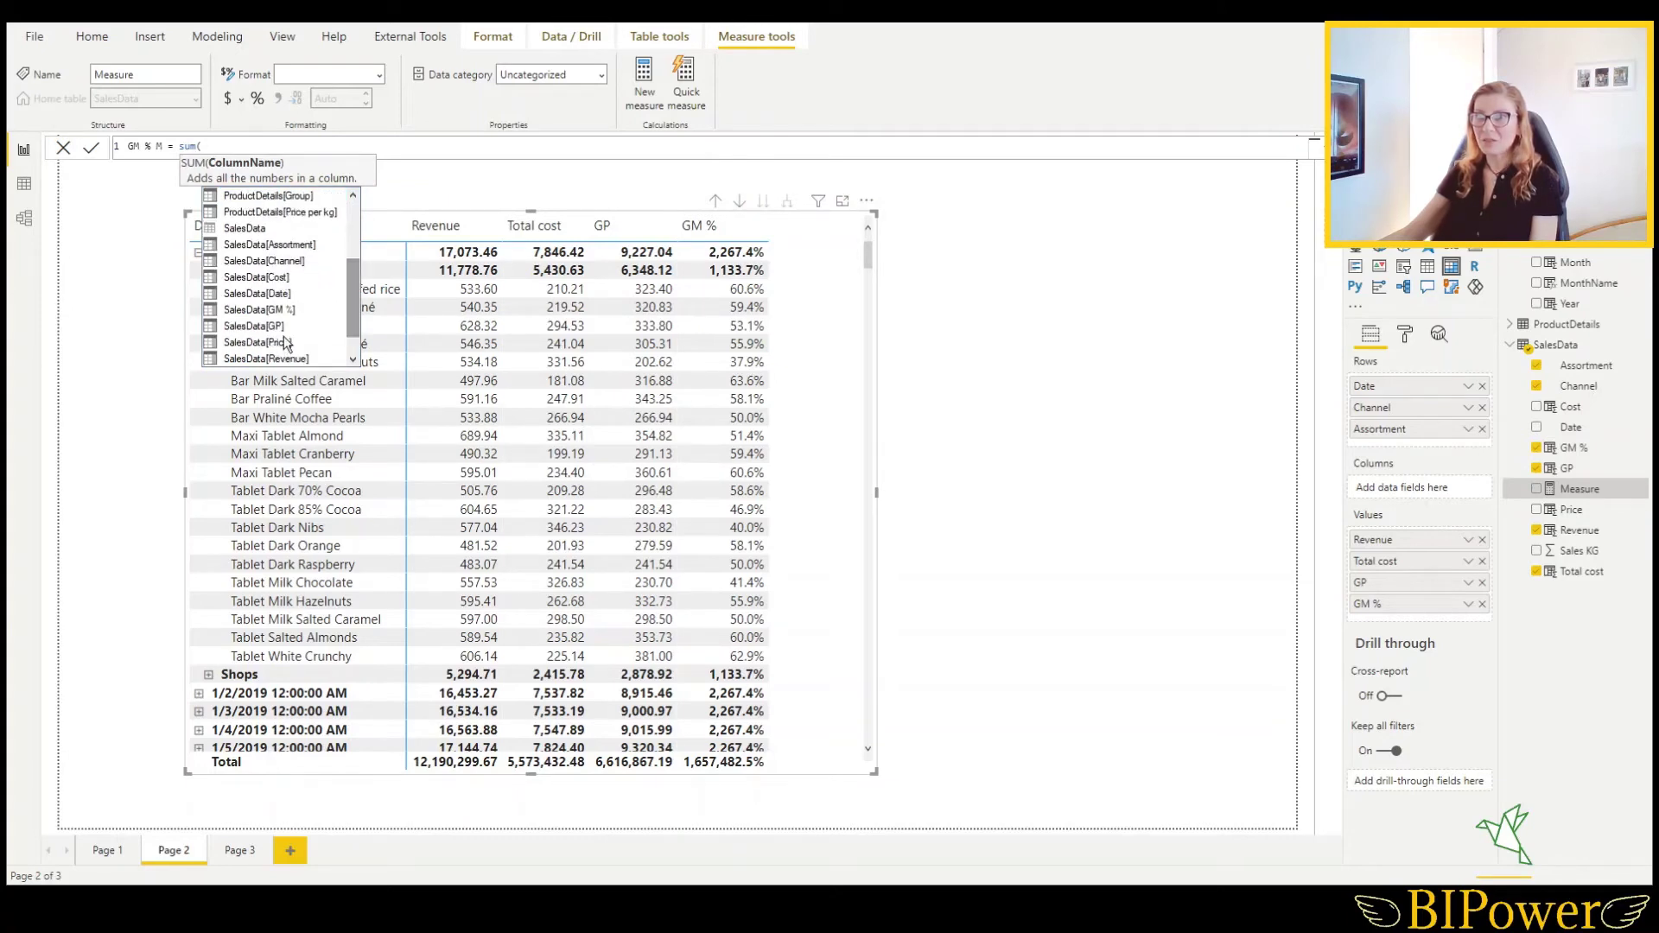
left_click(278, 327)
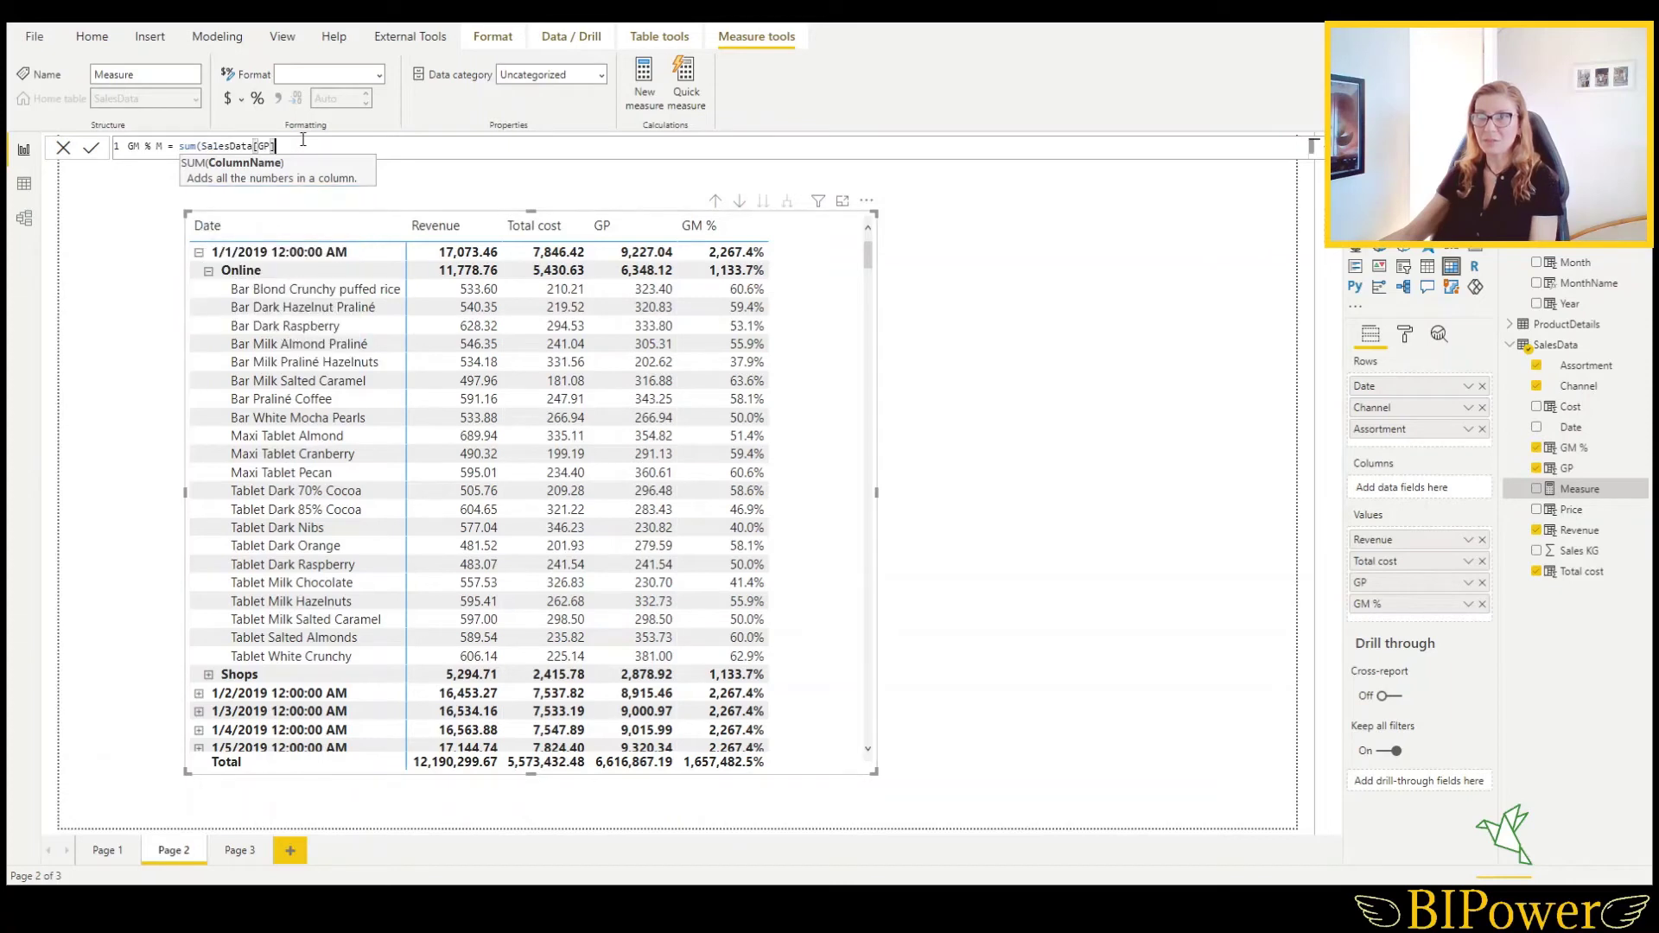
type(")")
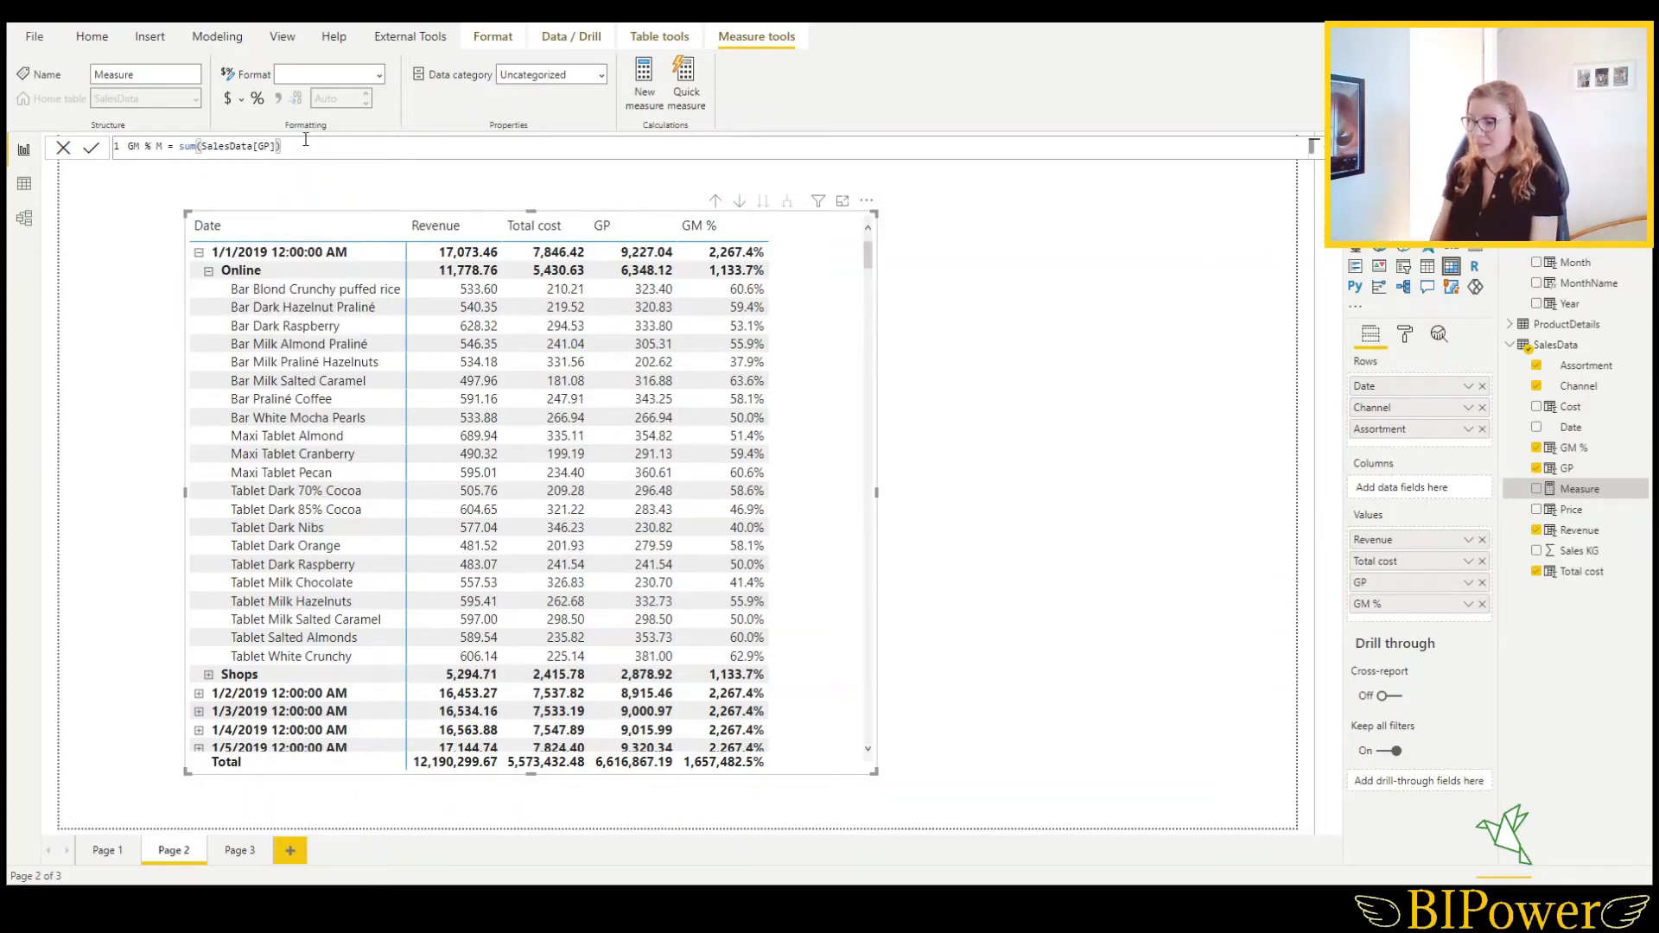
type("/sum(")
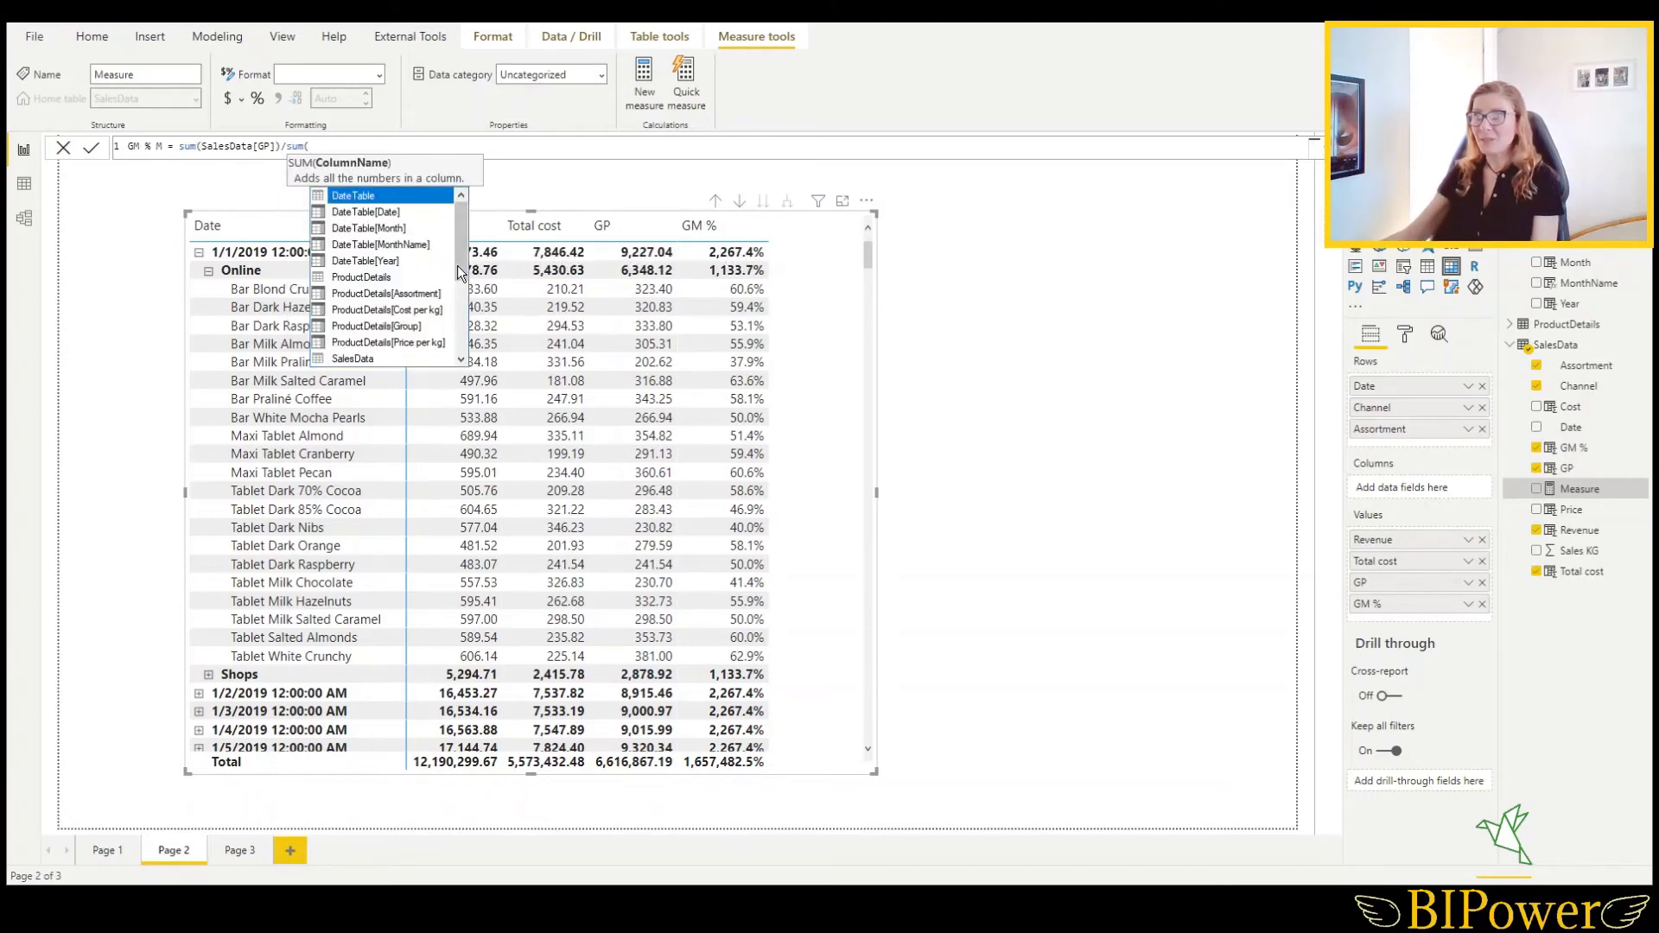
left_click_drag(461, 245, 457, 303)
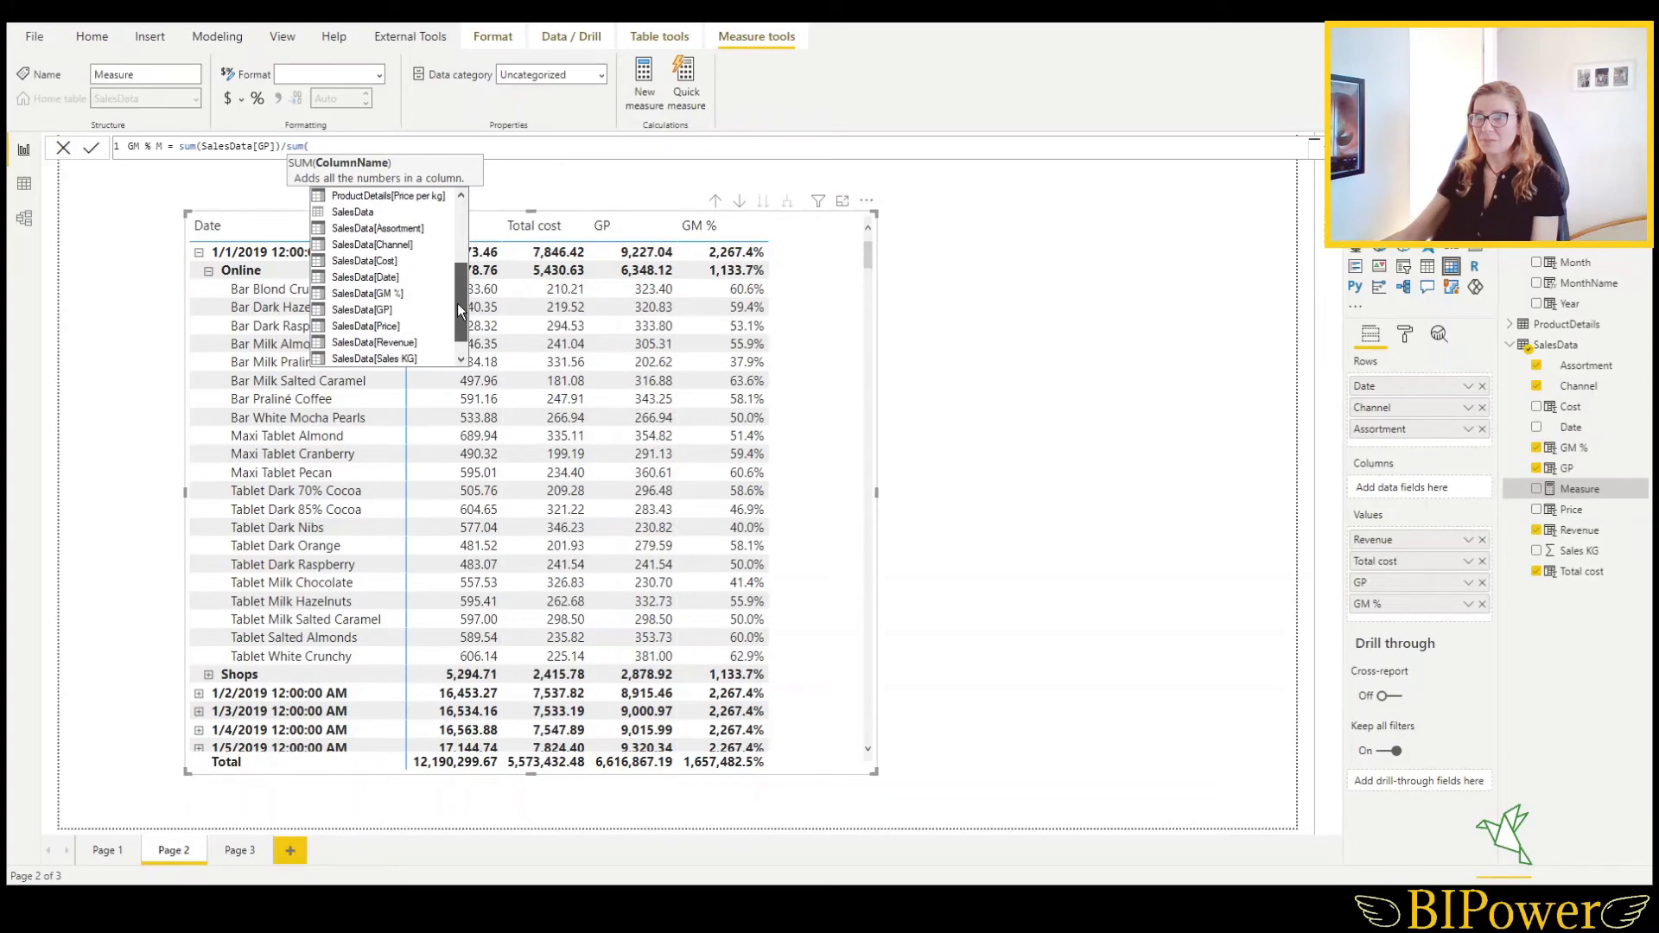
left_click(407, 342)
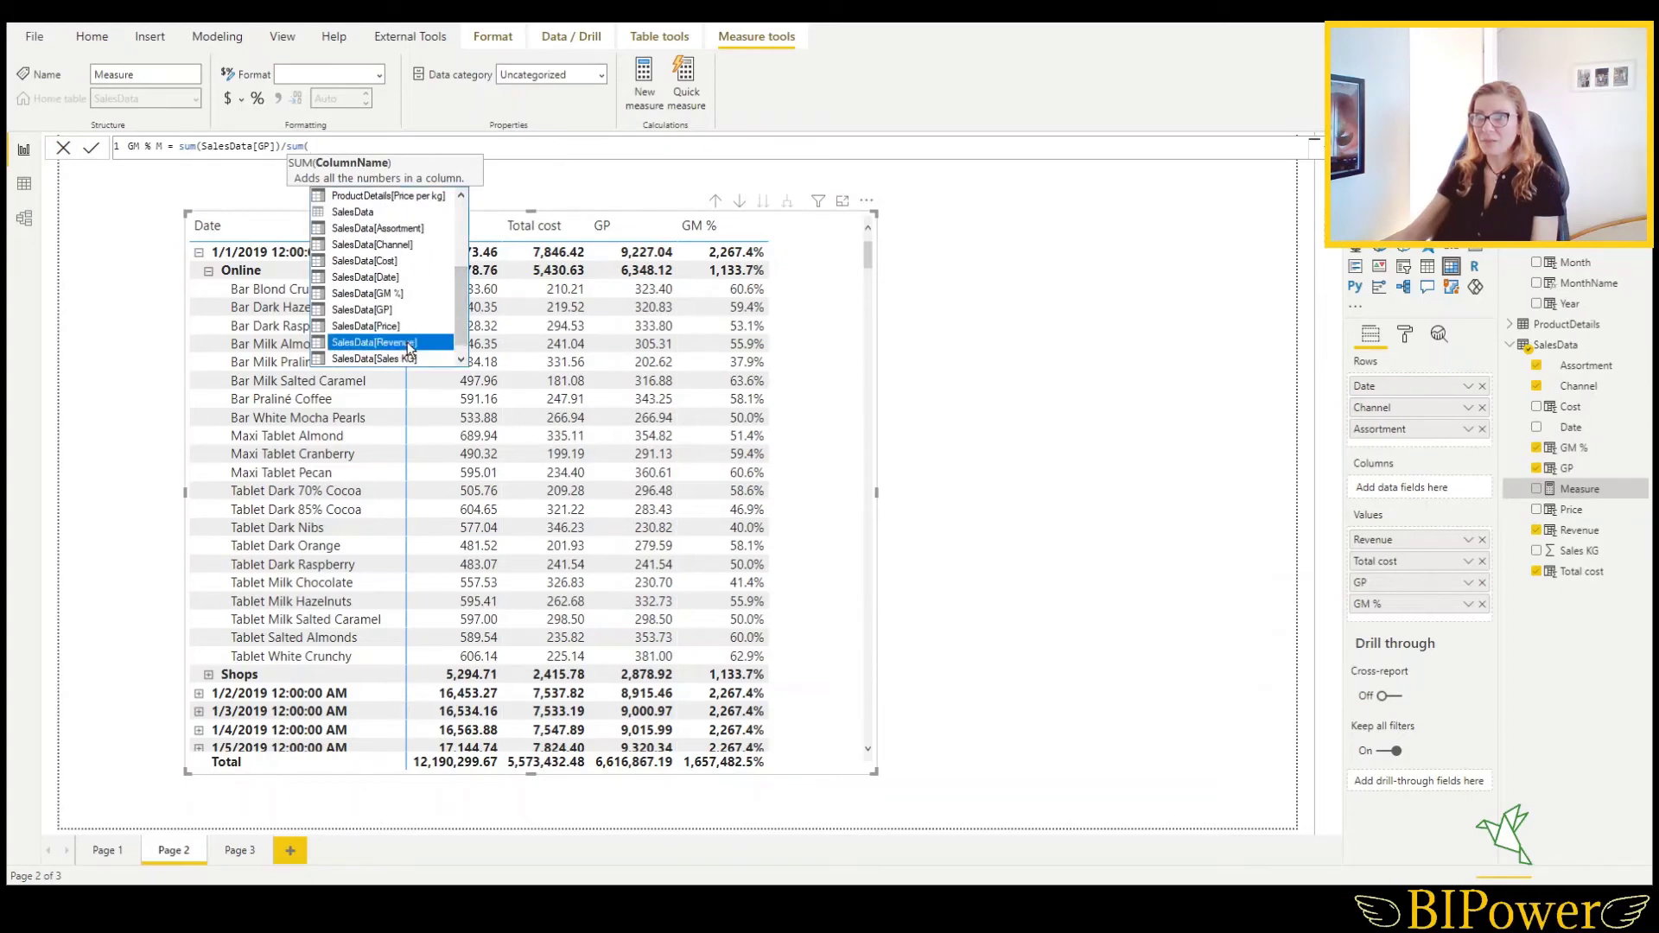
type(")")
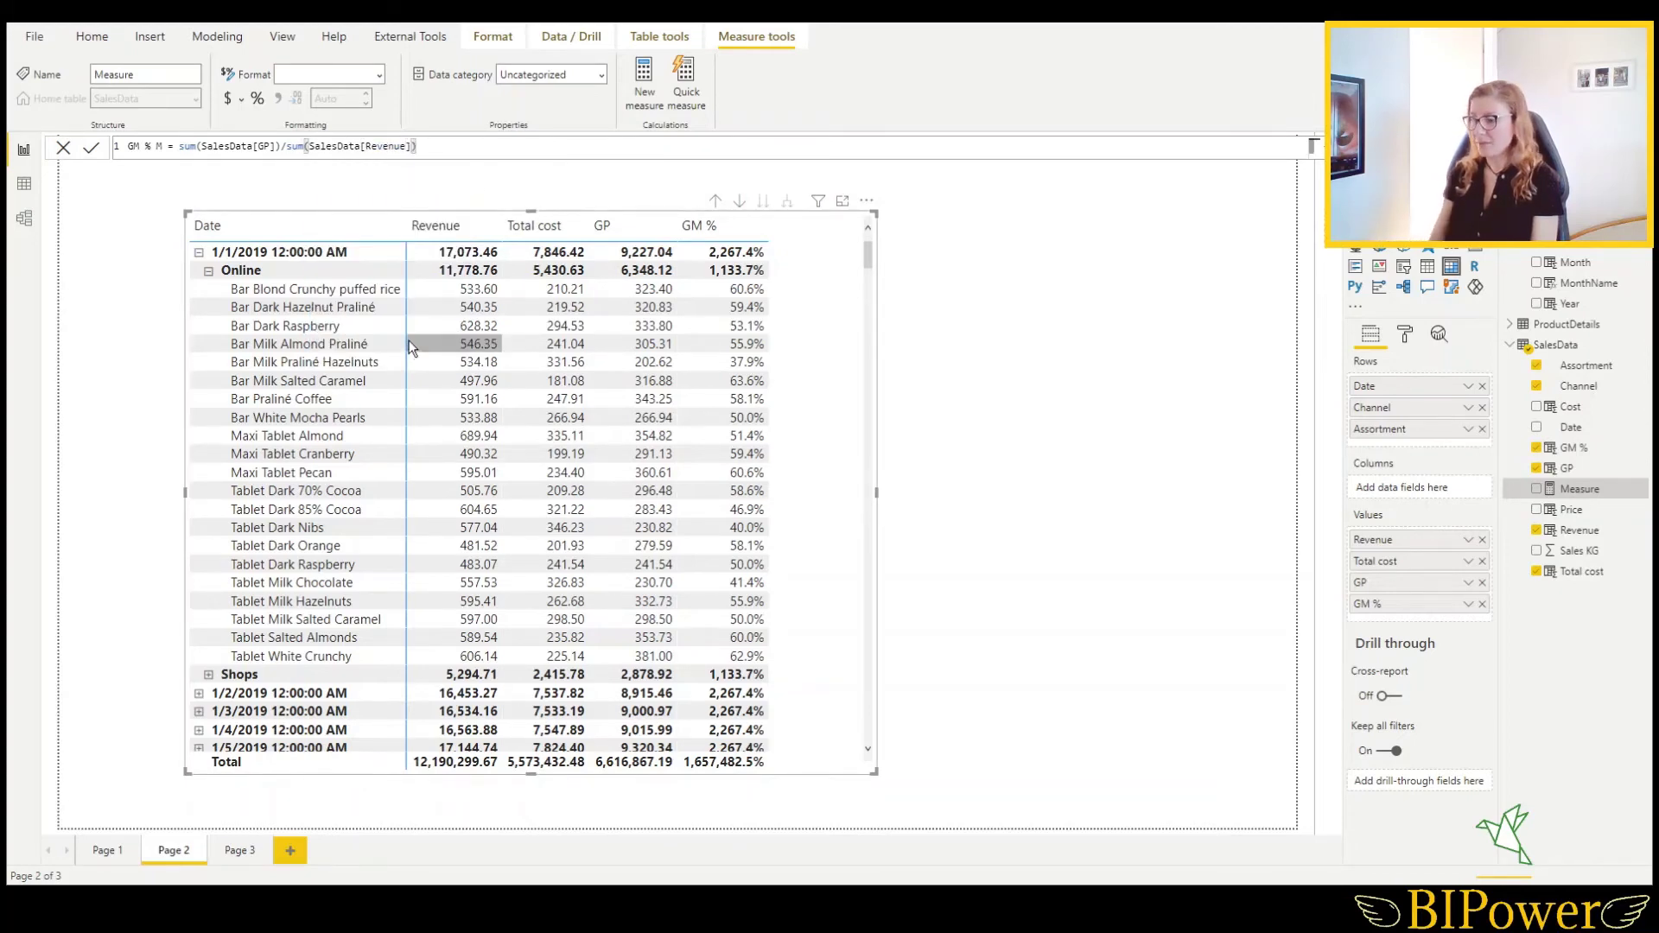
key("Return")
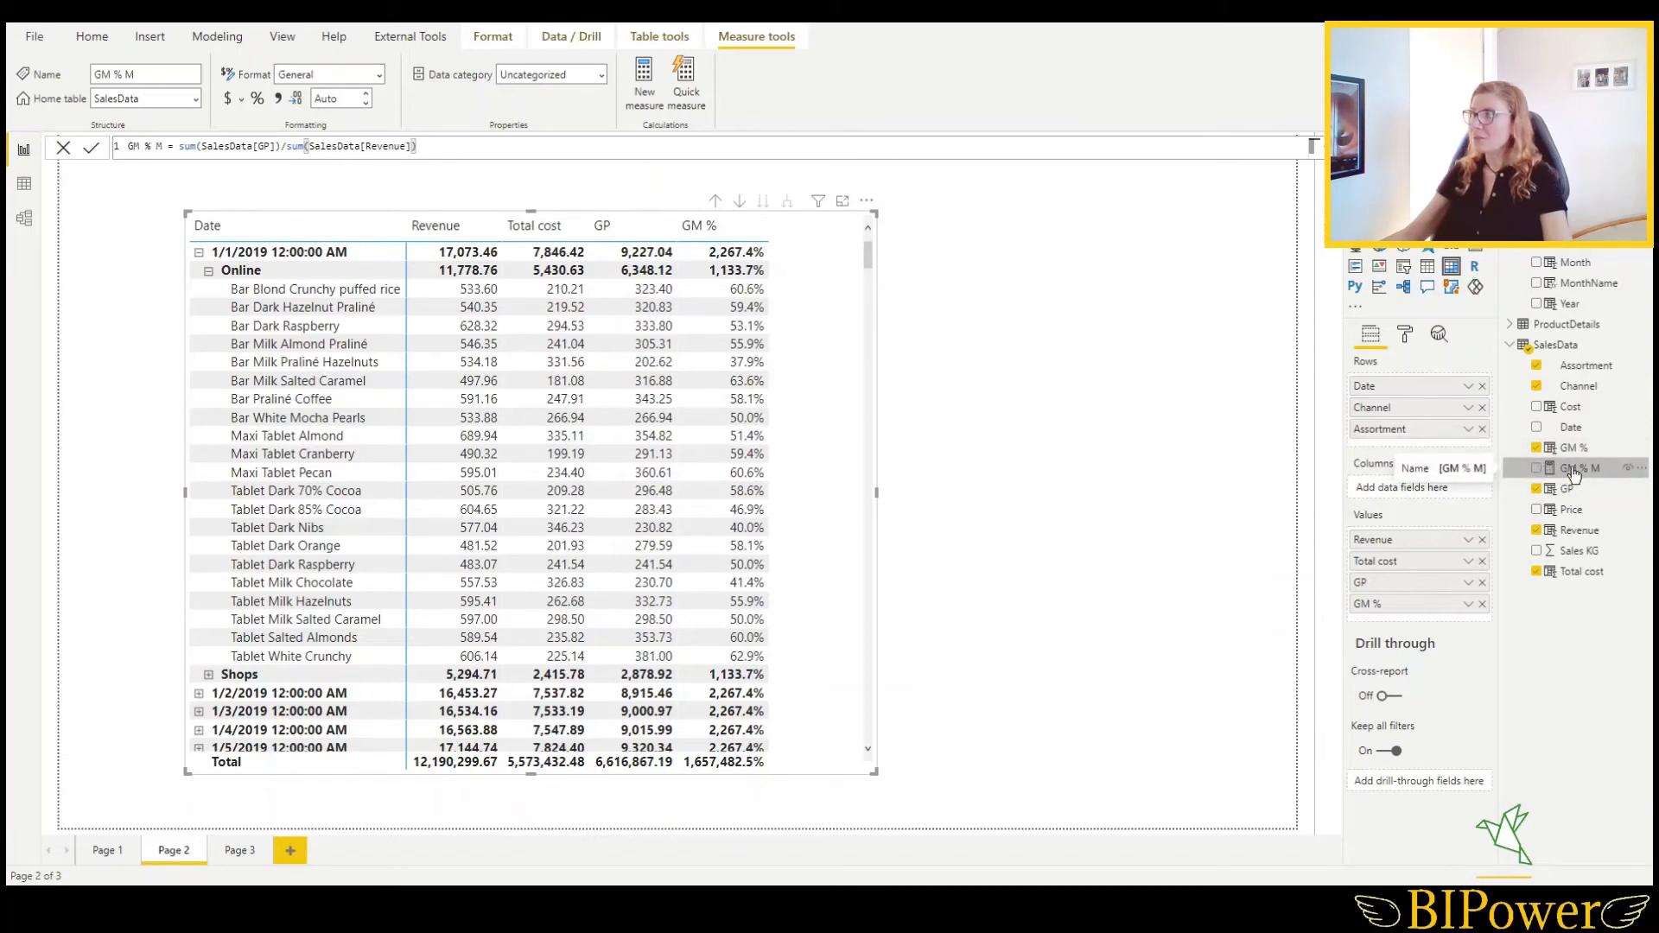
Add the GM % M measure to the matrix values after GM % and widen the matrix.
left_click_drag(1572, 472, 1438, 622)
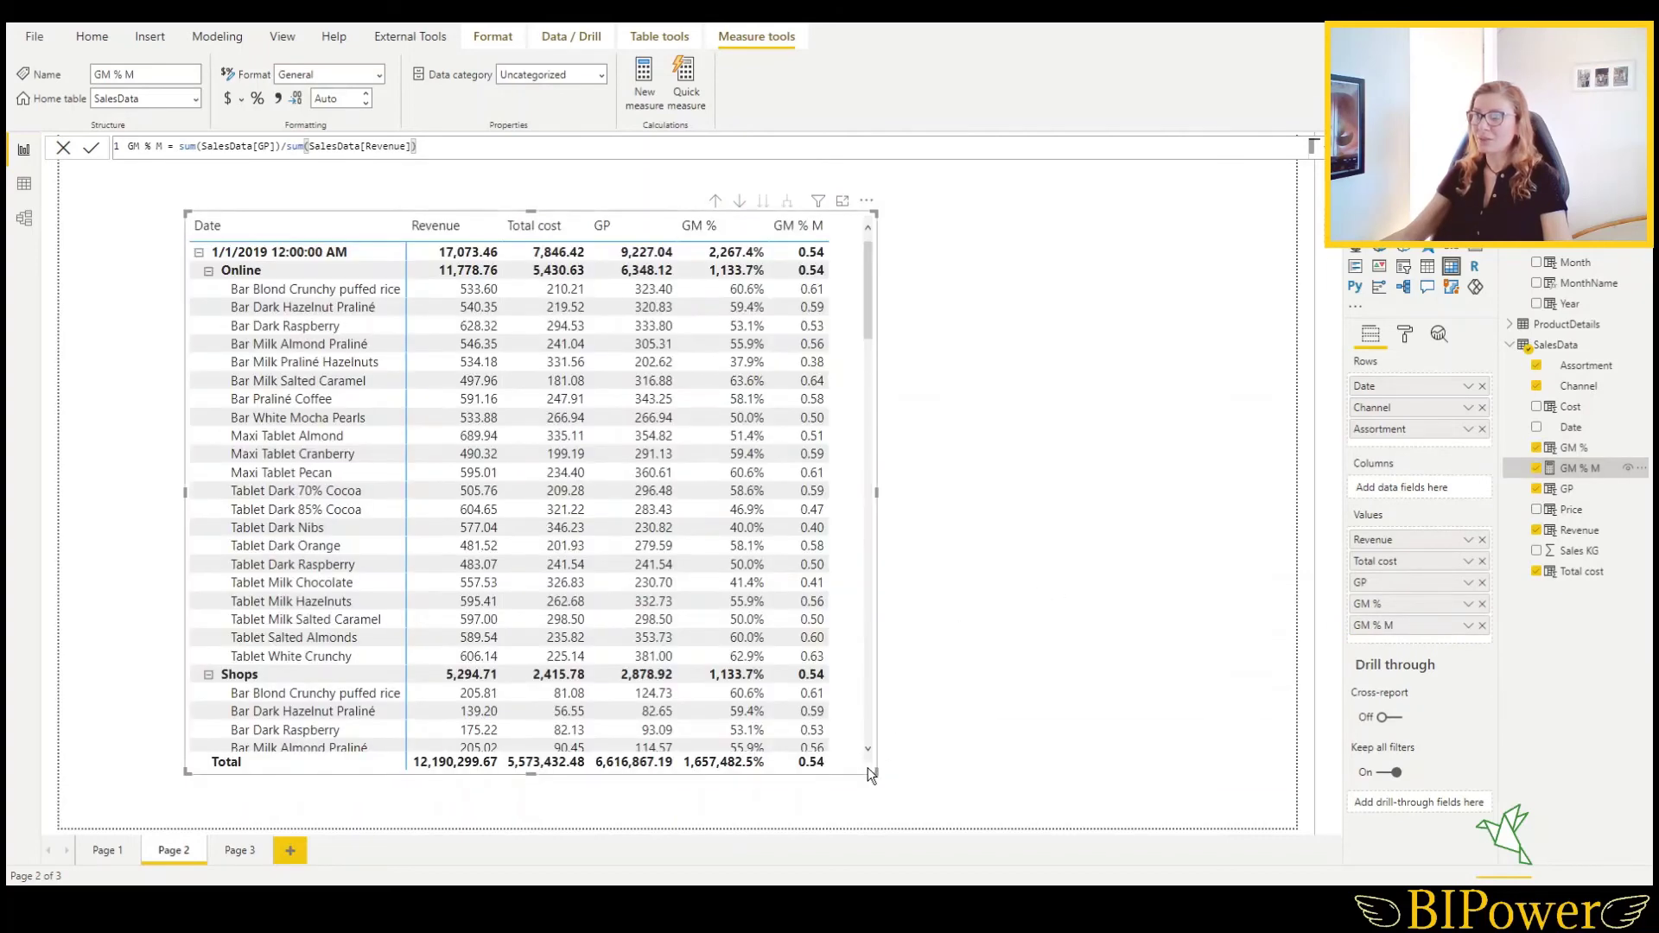
left_click_drag(869, 770, 1030, 767)
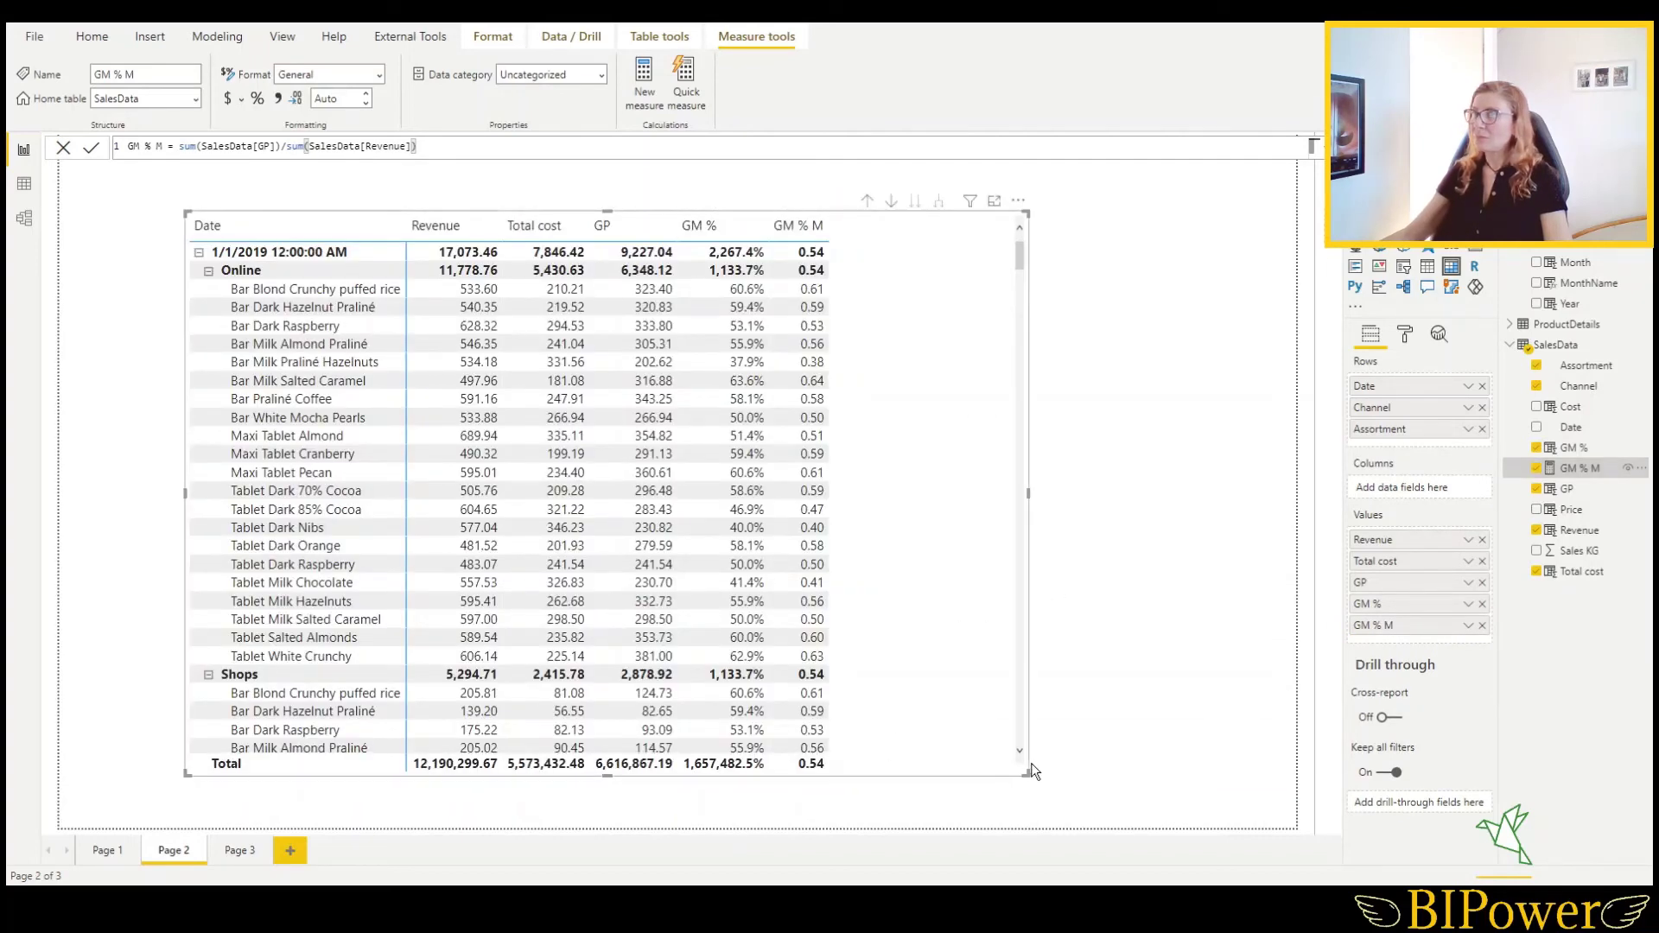
Format the GM % M measure as a percentage with one decimal place and compare it with GM % in the Shops row.
left_click(258, 99)
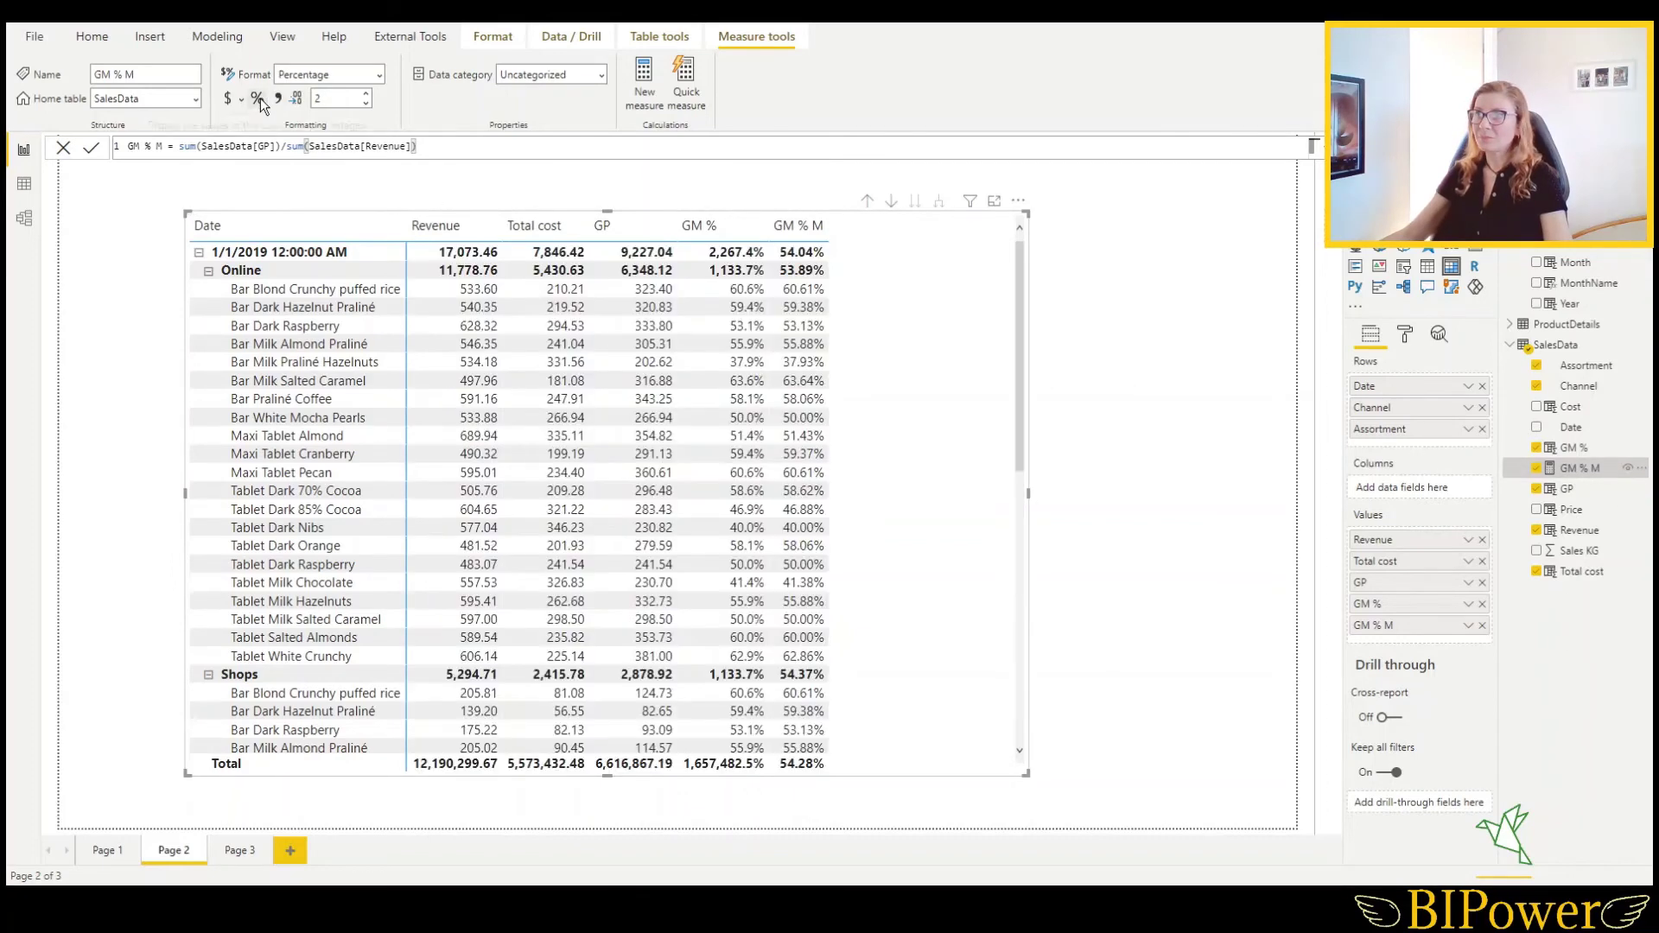
left_click(365, 103)
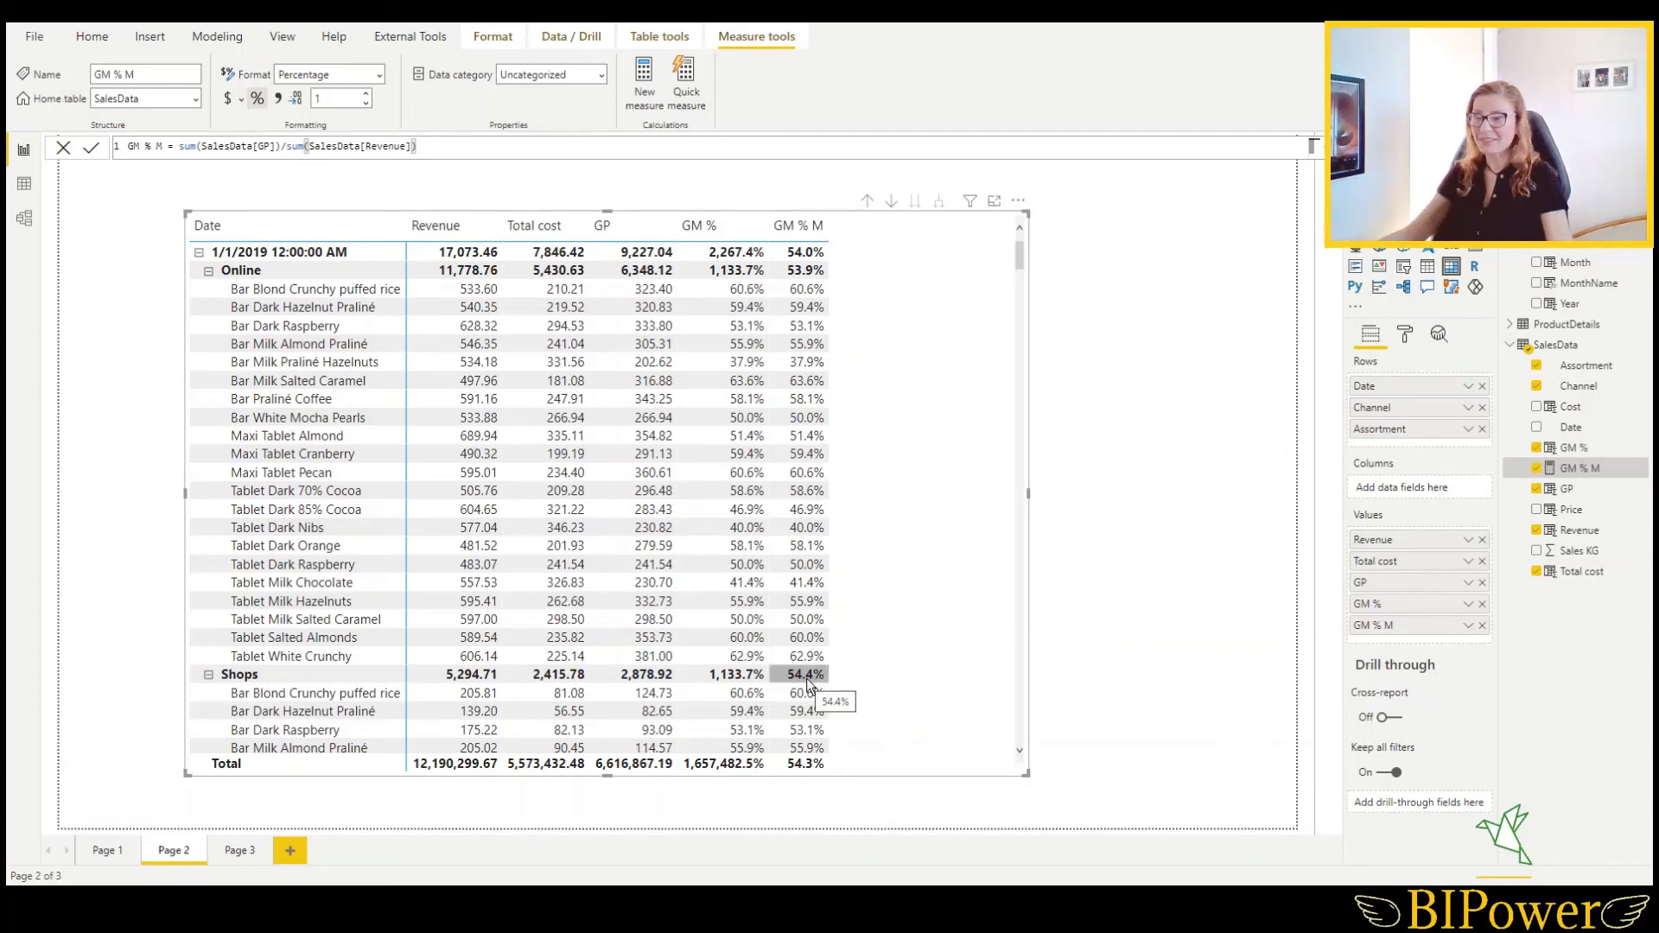
left_click(724, 675)
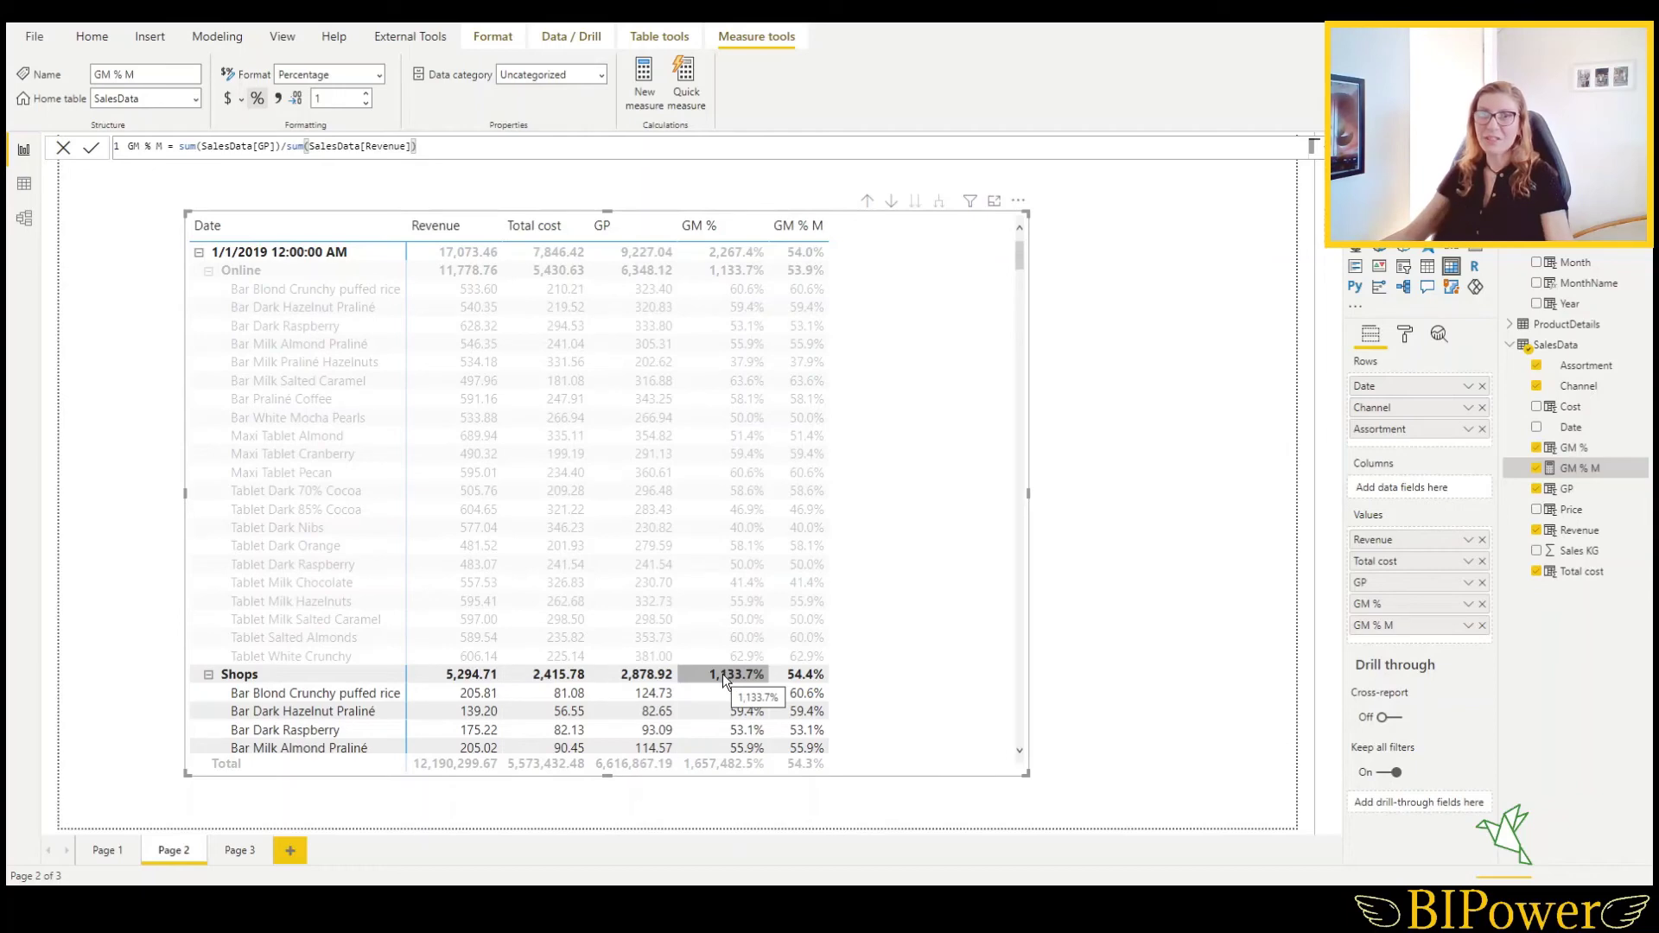
left_click(945, 684)
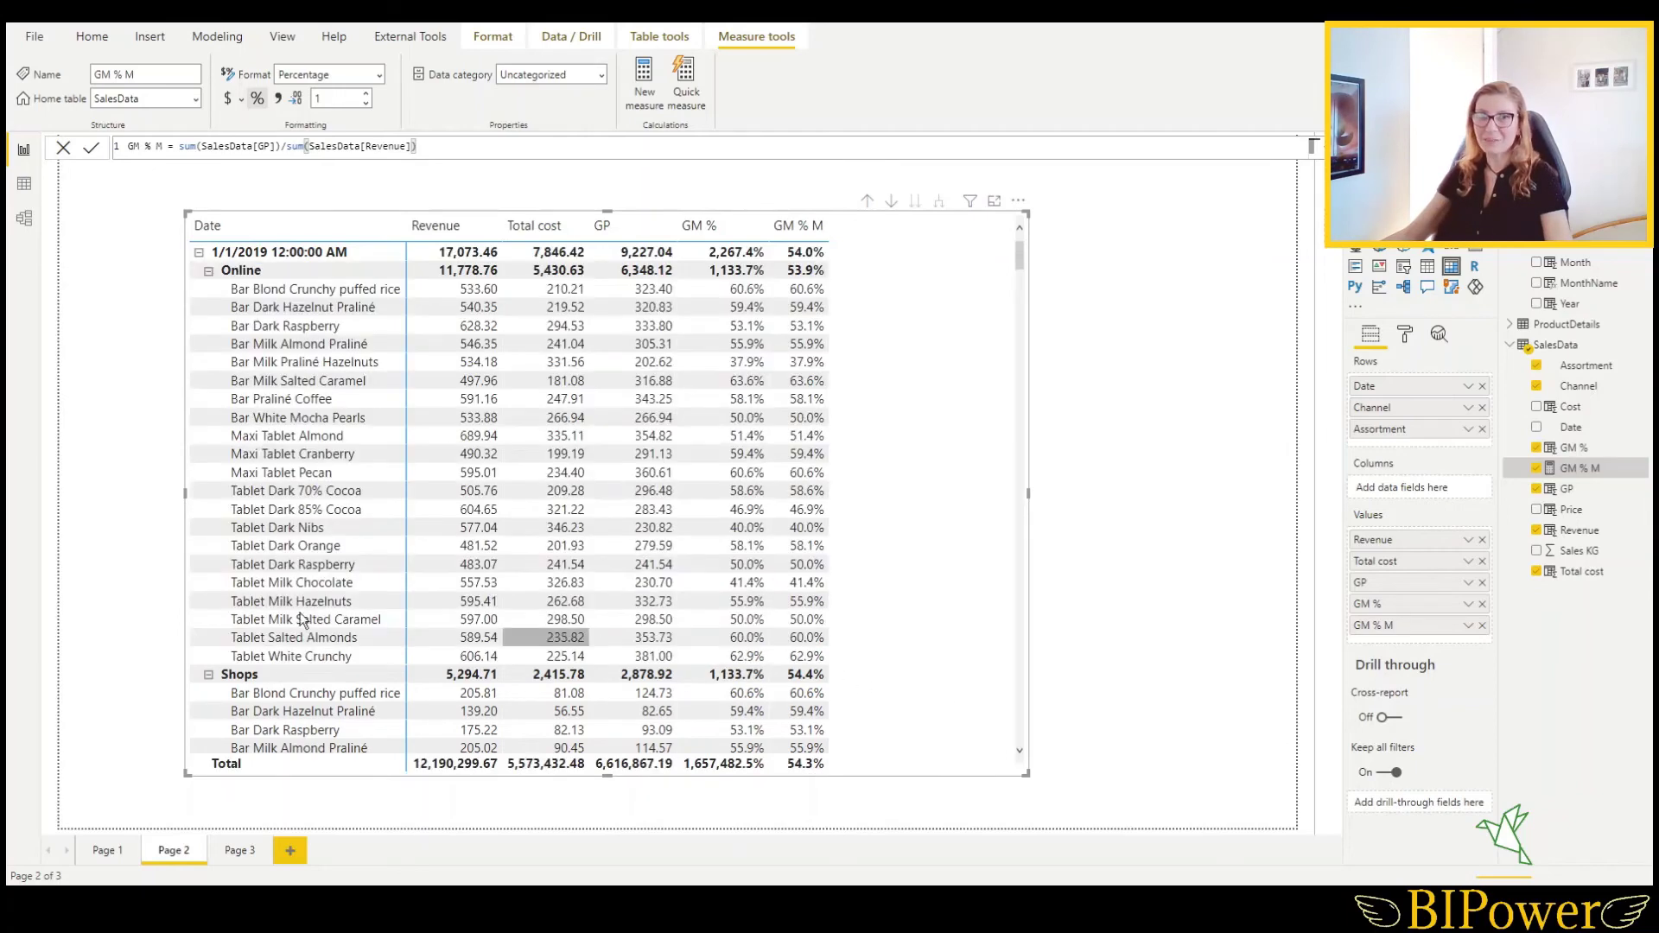